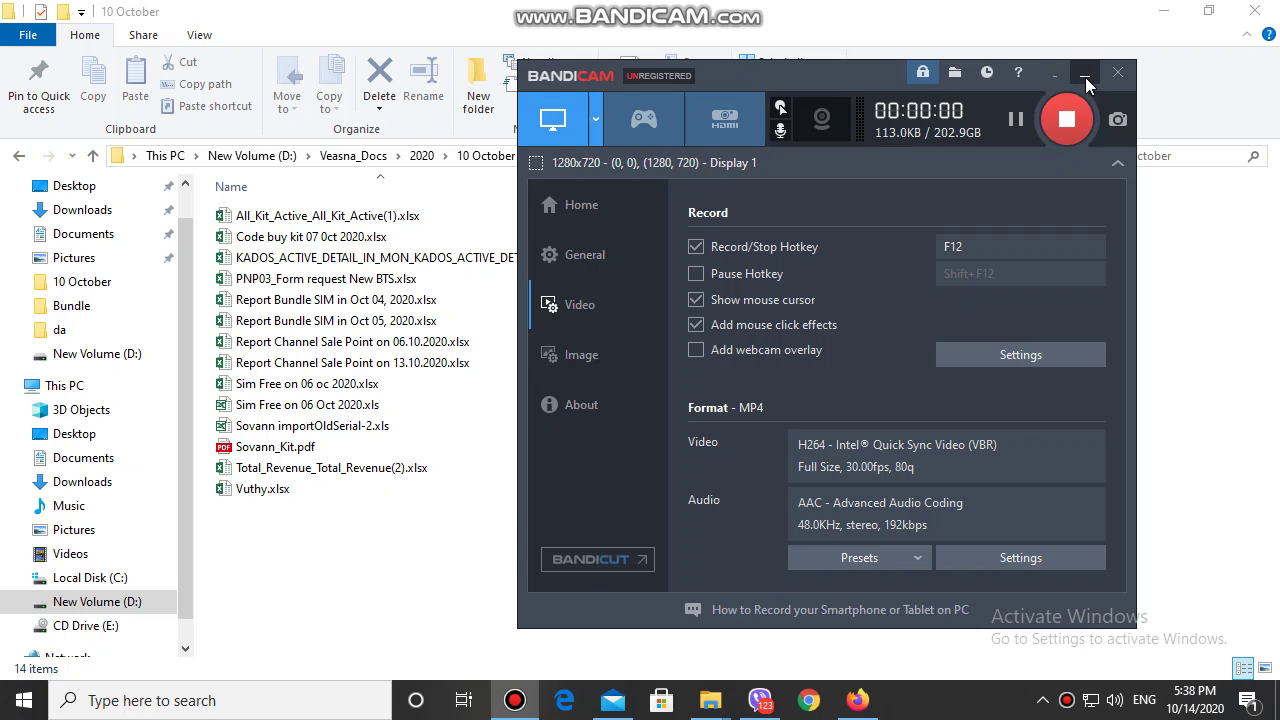
Open 'Report Channel Sale Point on 13.10.2020.xlsx' from the 10 October folder in Excel
{"action": "left_click", "coordinate": [1084, 76]}
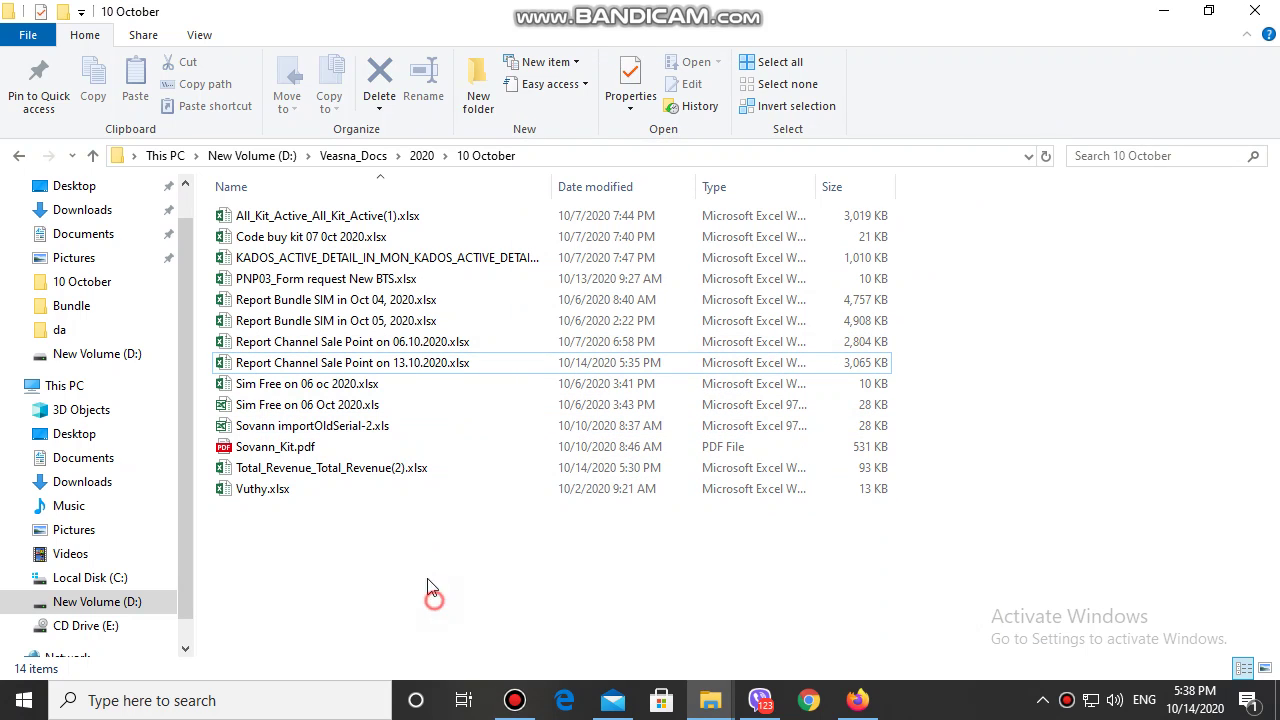
{"action": "left_click", "coordinate": [414, 370]}
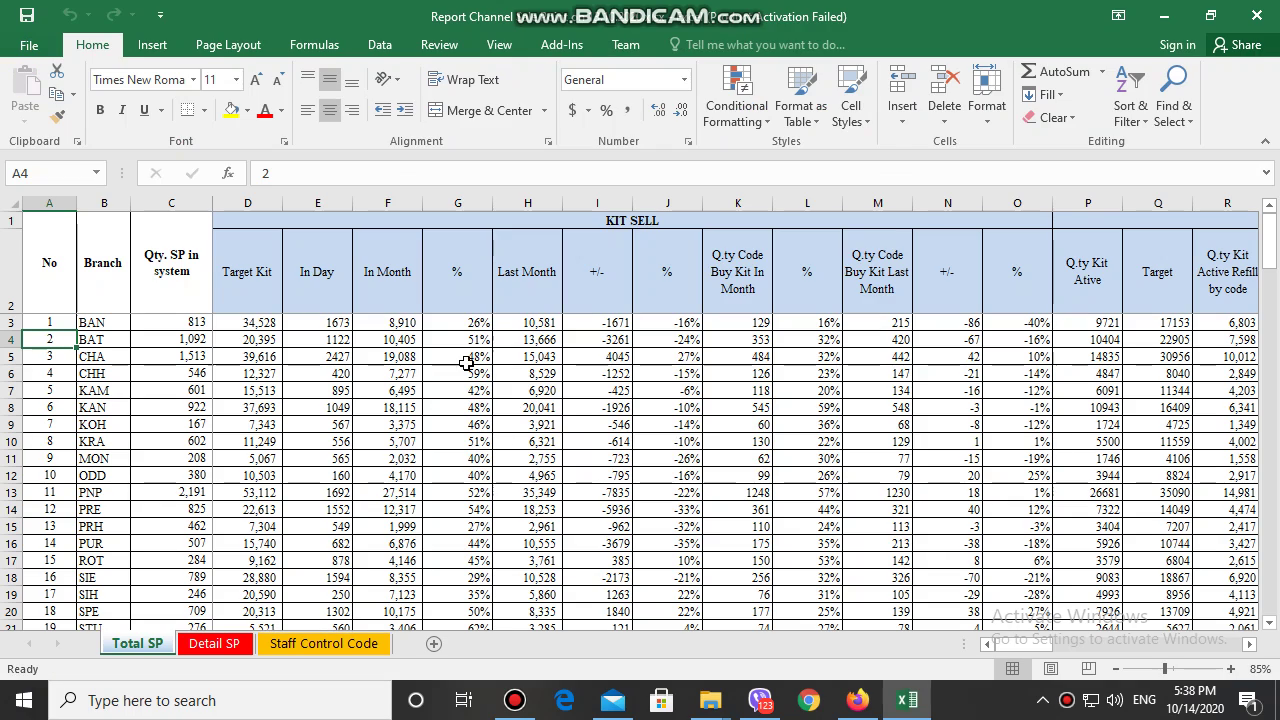
Dismiss the activation prompt and add filters to header row 2 of the Detail SP sheet
{"action": "left_click", "coordinate": [840, 545]}
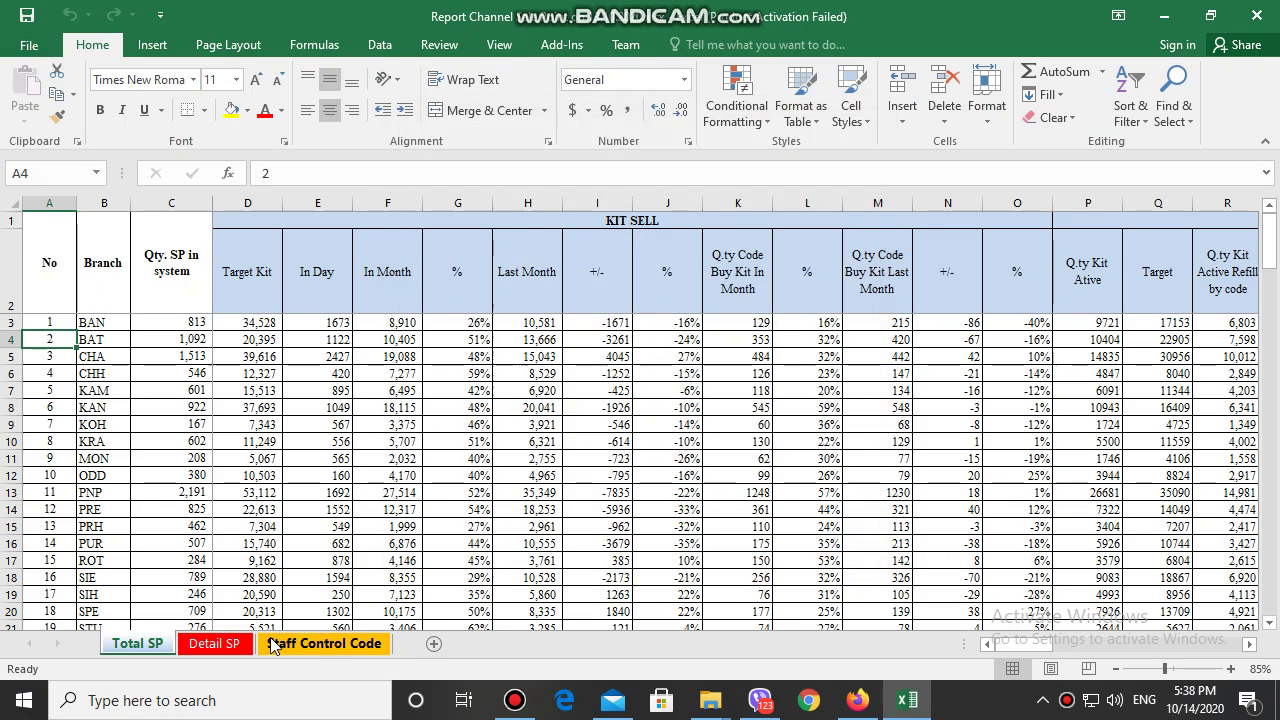
{"action": "left_click", "coordinate": [214, 643]}
{"action": "scroll", "coordinate": [1198, 522], "scroll_direction": "up", "scroll_amount": 5}
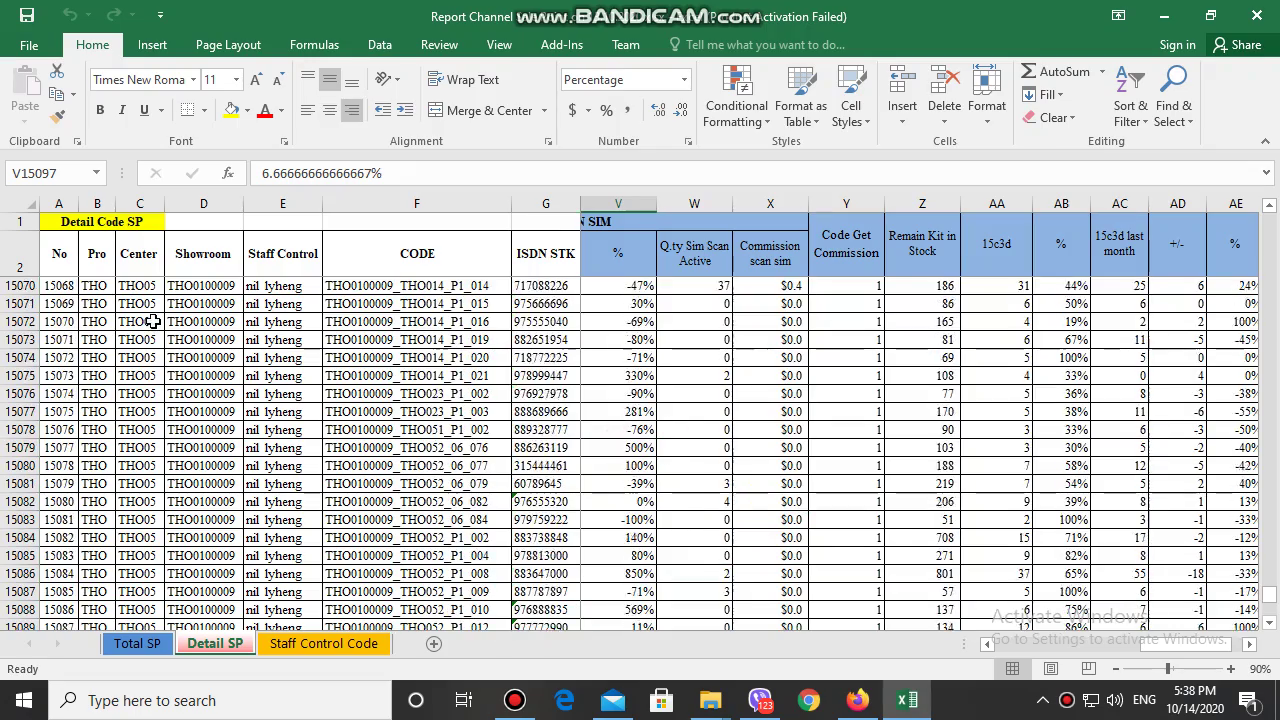
{"action": "scroll", "coordinate": [1198, 522], "scroll_direction": "up", "scroll_amount": 10}
{"action": "left_click_drag", "start_coordinate": [1269, 593], "coordinate": [1269, 210]}
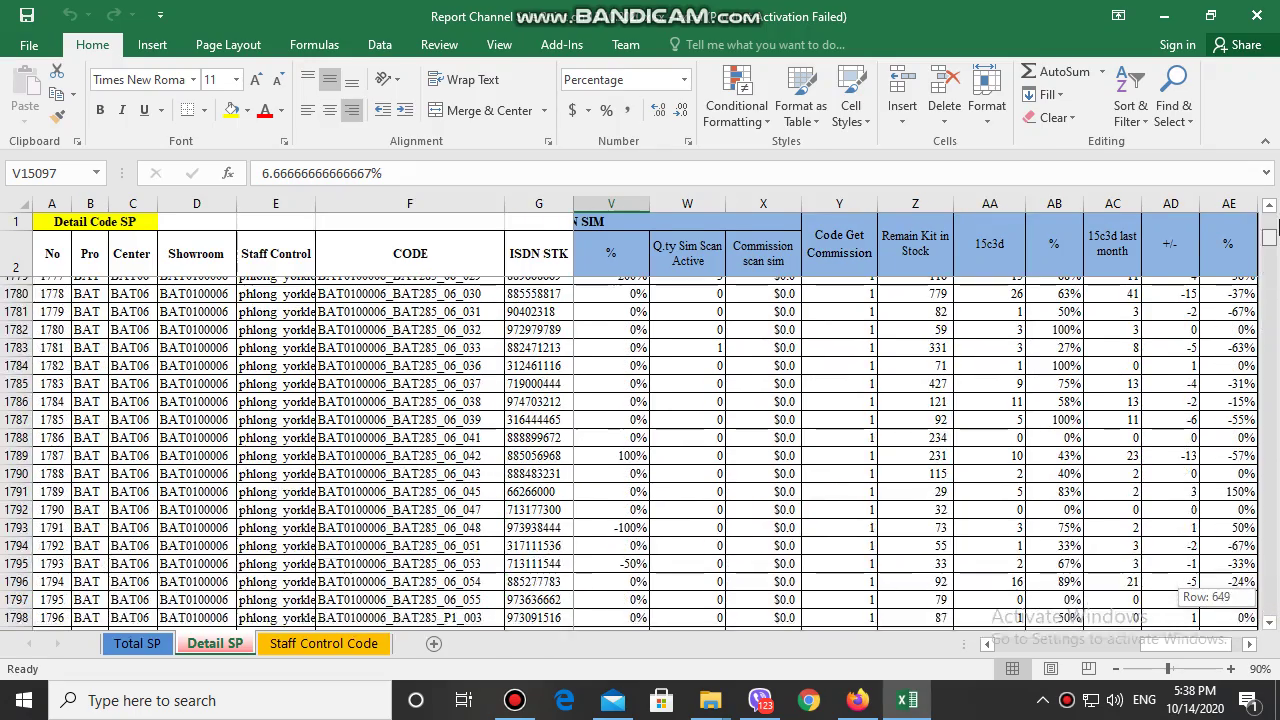
{"action": "left_click", "coordinate": [13, 254]}
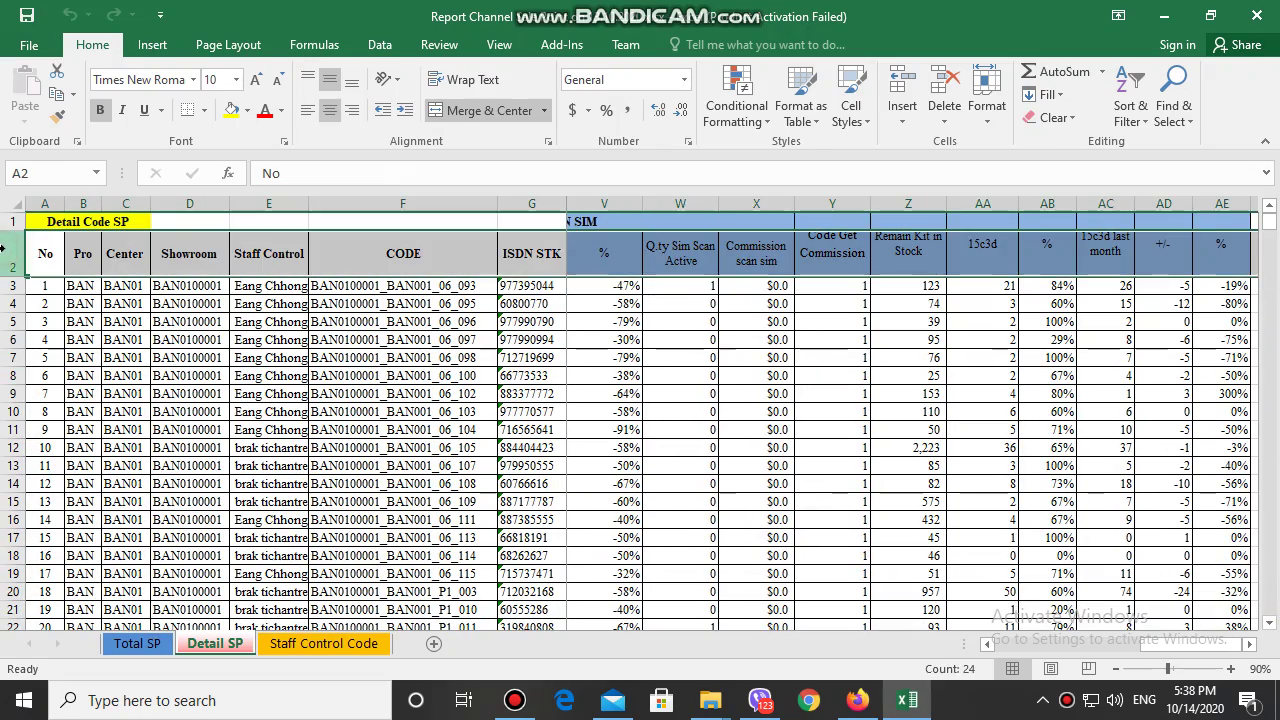
{"action": "left_click", "coordinate": [1128, 108]}
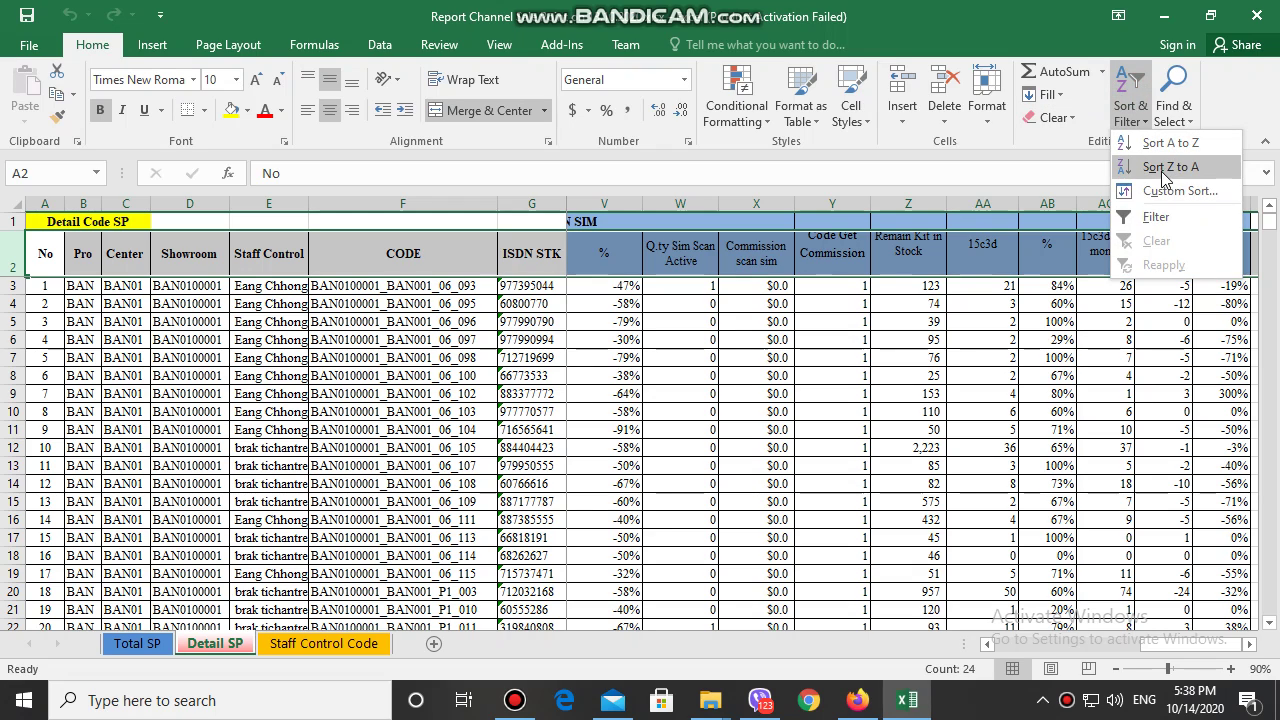
{"action": "left_click", "coordinate": [1152, 207]}
{"action": "left_click", "coordinate": [752, 411]}
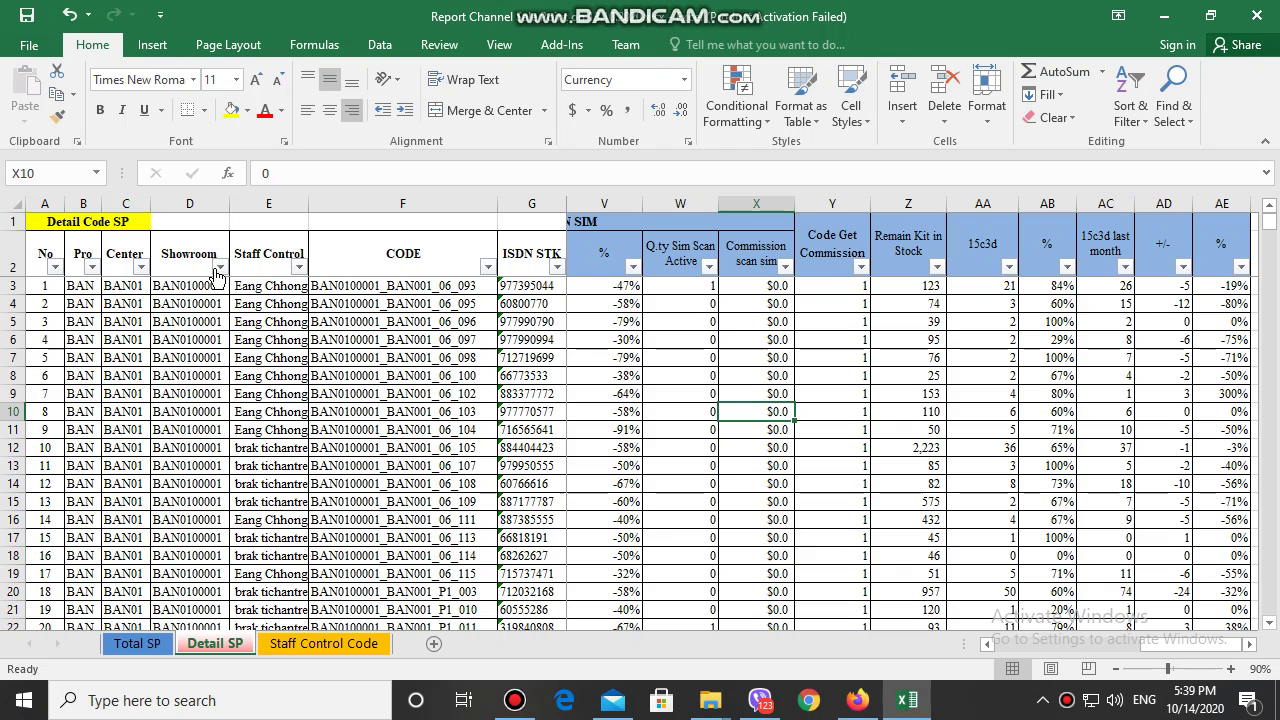
Filter the Showroom column to only PNP0100004, leaving 212 of 15107 records
{"action": "left_click", "coordinate": [218, 267]}
{"action": "left_click", "coordinate": [60, 461]}
{"action": "scroll", "coordinate": [165, 495], "scroll_direction": "down", "scroll_amount": 3}
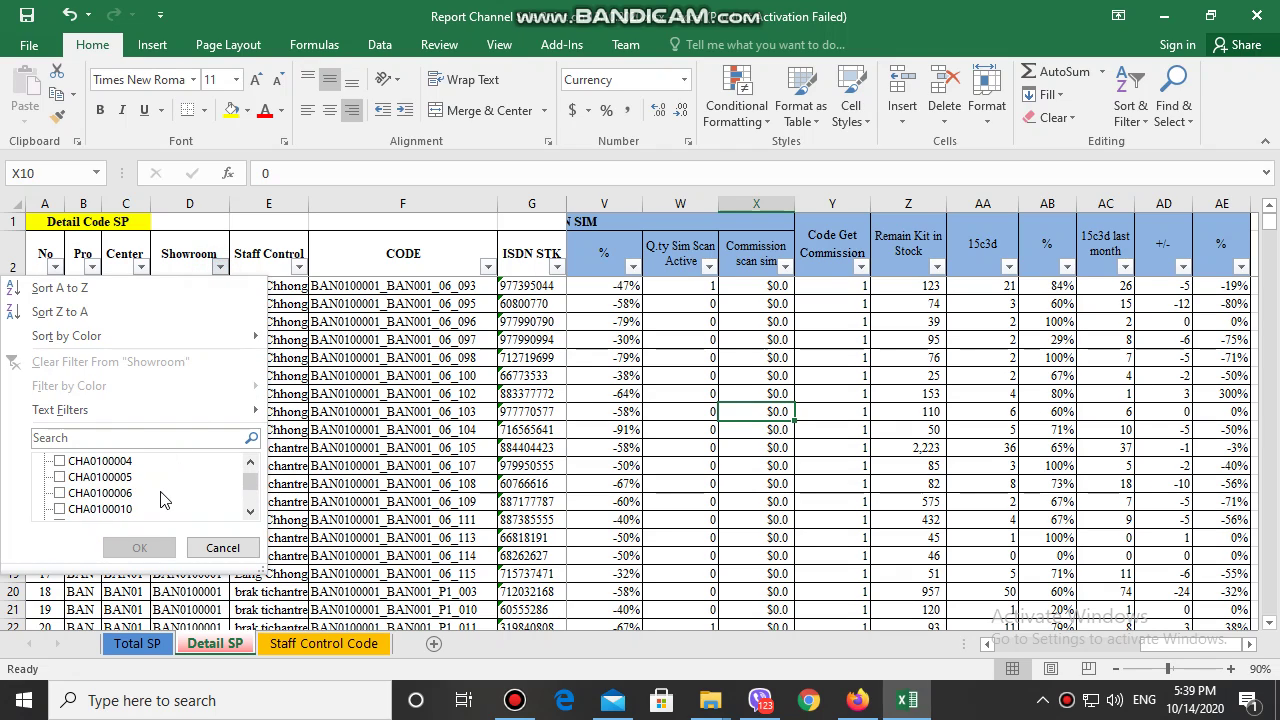
{"action": "scroll", "coordinate": [150, 495], "scroll_direction": "down", "scroll_amount": 3}
{"action": "scroll", "coordinate": [130, 497], "scroll_direction": "down", "scroll_amount": 2}
{"action": "scroll", "coordinate": [125, 497], "scroll_direction": "down", "scroll_amount": 2}
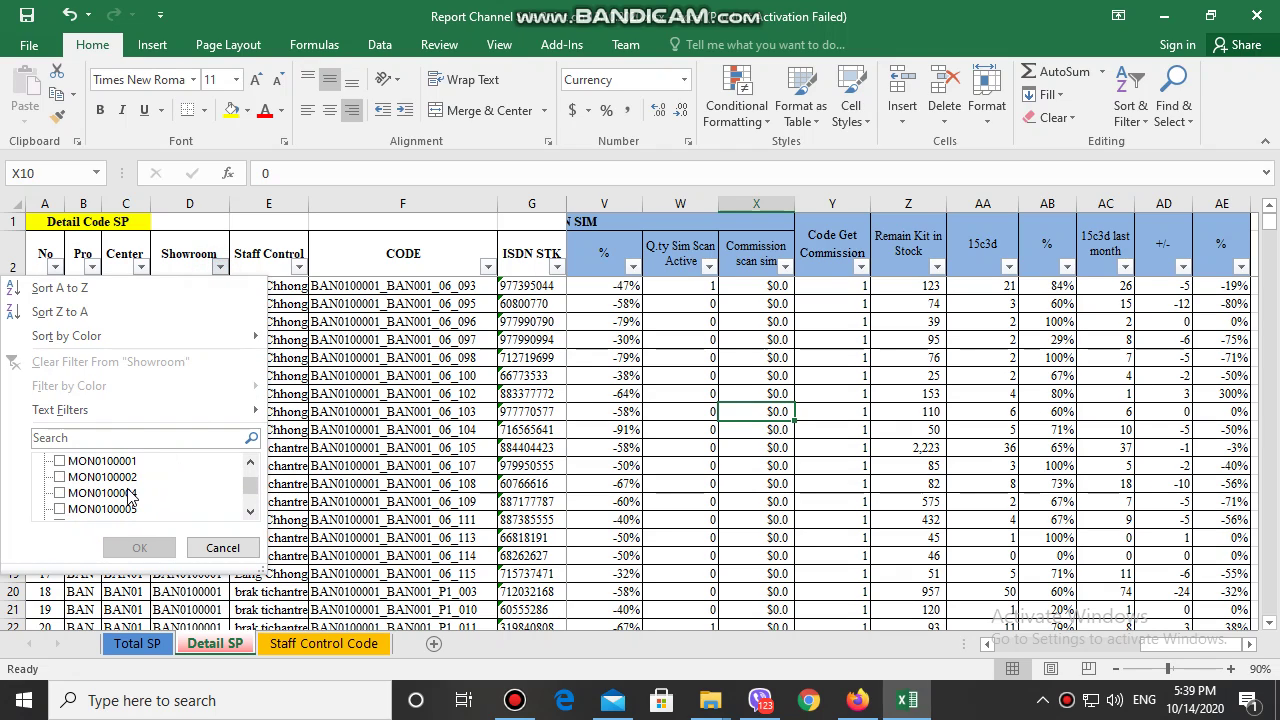
{"action": "scroll", "coordinate": [118, 497], "scroll_direction": "down", "scroll_amount": 2}
{"action": "left_click", "coordinate": [97, 478]}
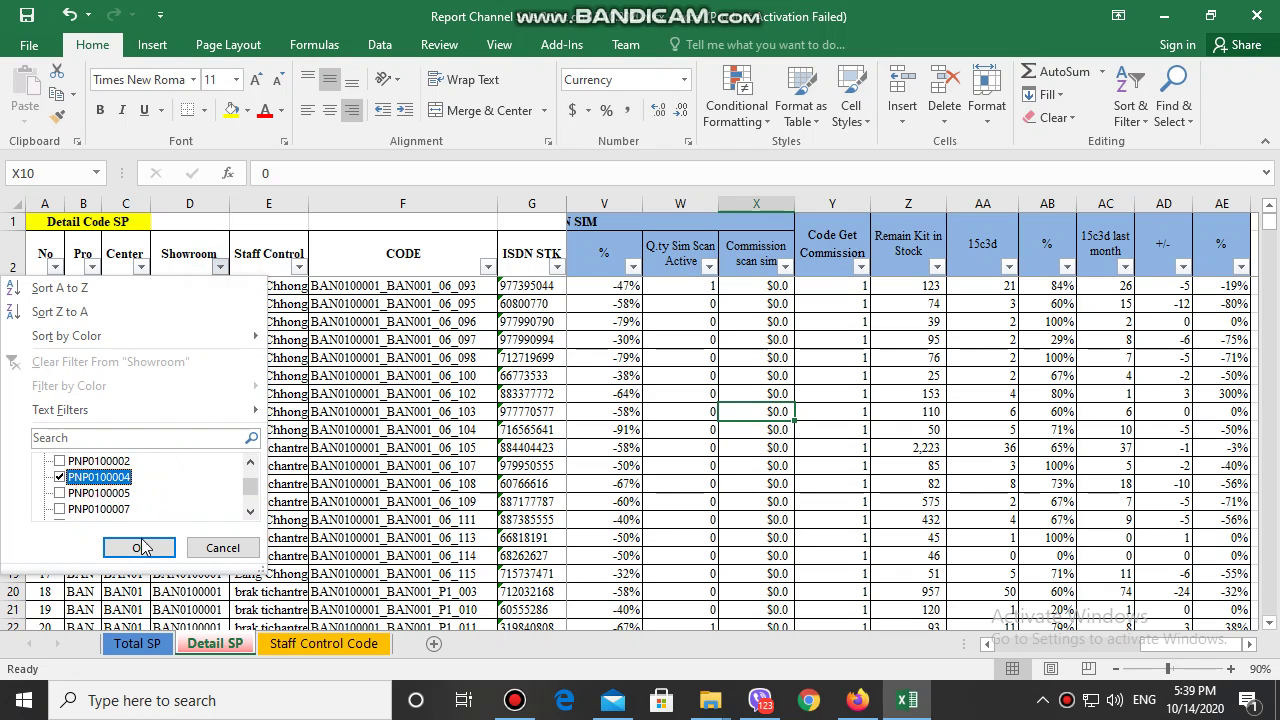
{"action": "left_click", "coordinate": [139, 547]}
{"action": "left_click", "coordinate": [340, 447]}
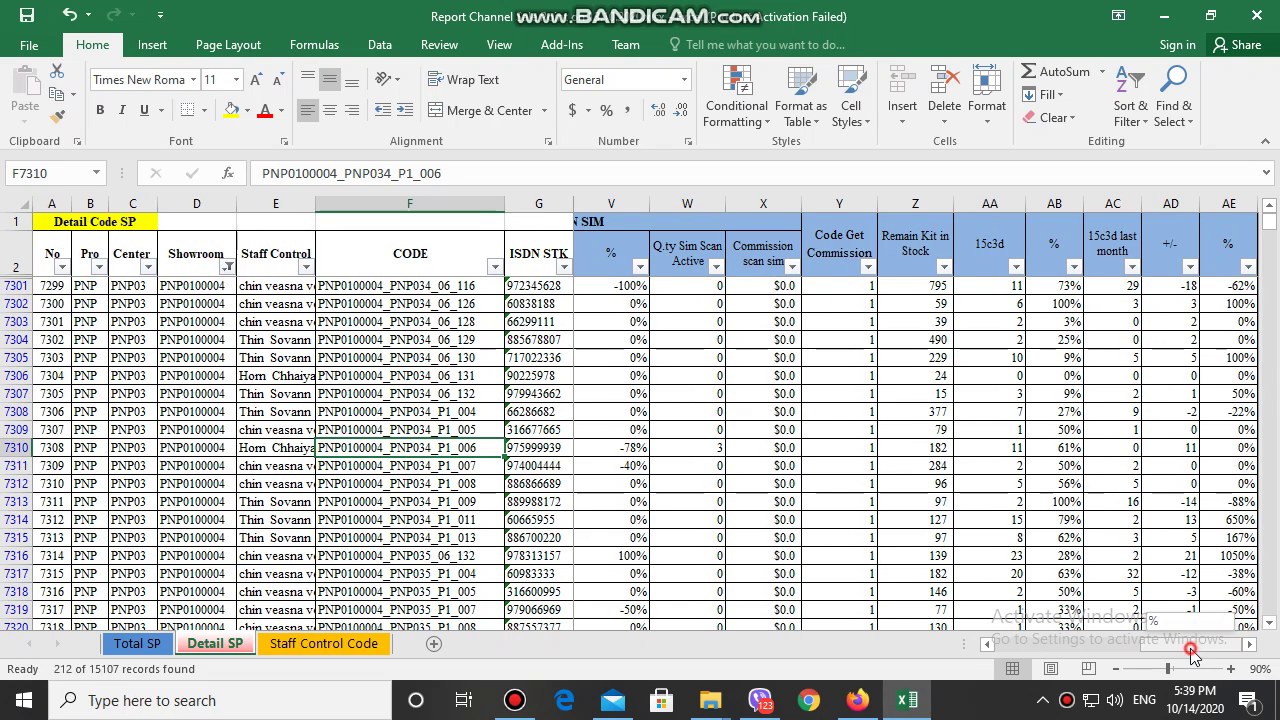
Fill the In Month column (column I) yellow
{"action": "left_click_drag", "start_coordinate": [1192, 645], "coordinate": [1005, 645]}
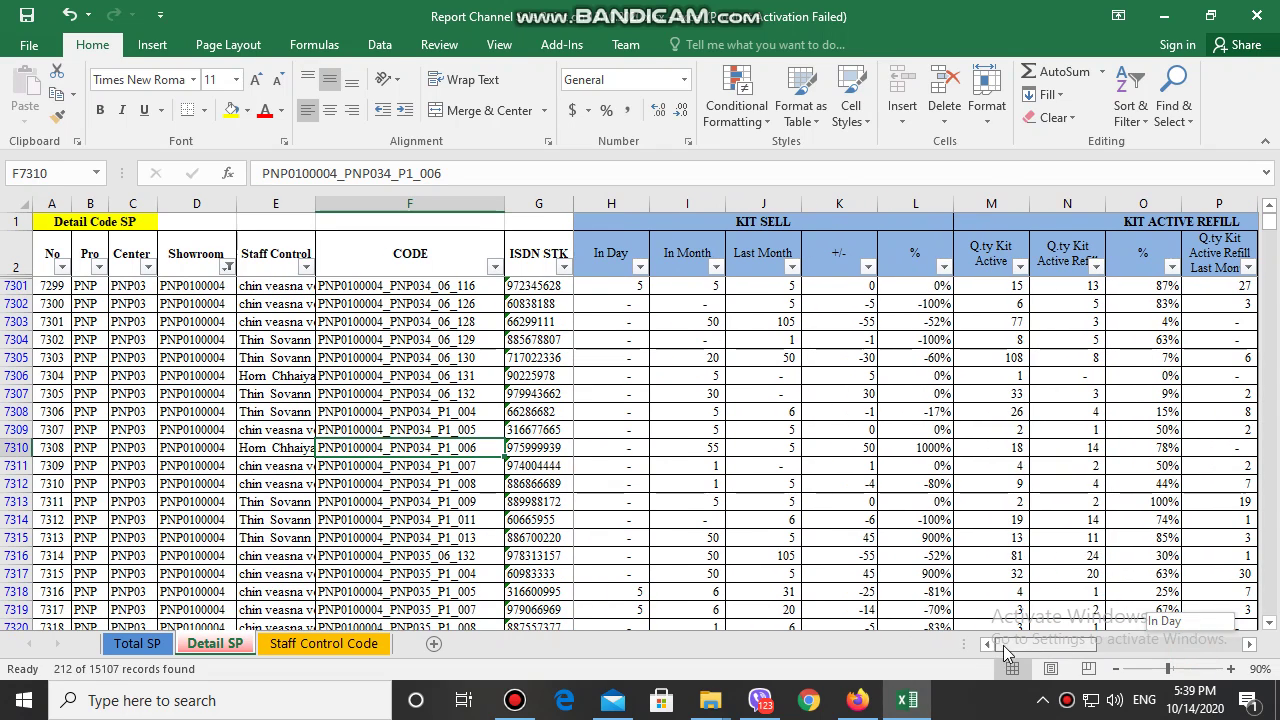
{"action": "left_click", "coordinate": [690, 213]}
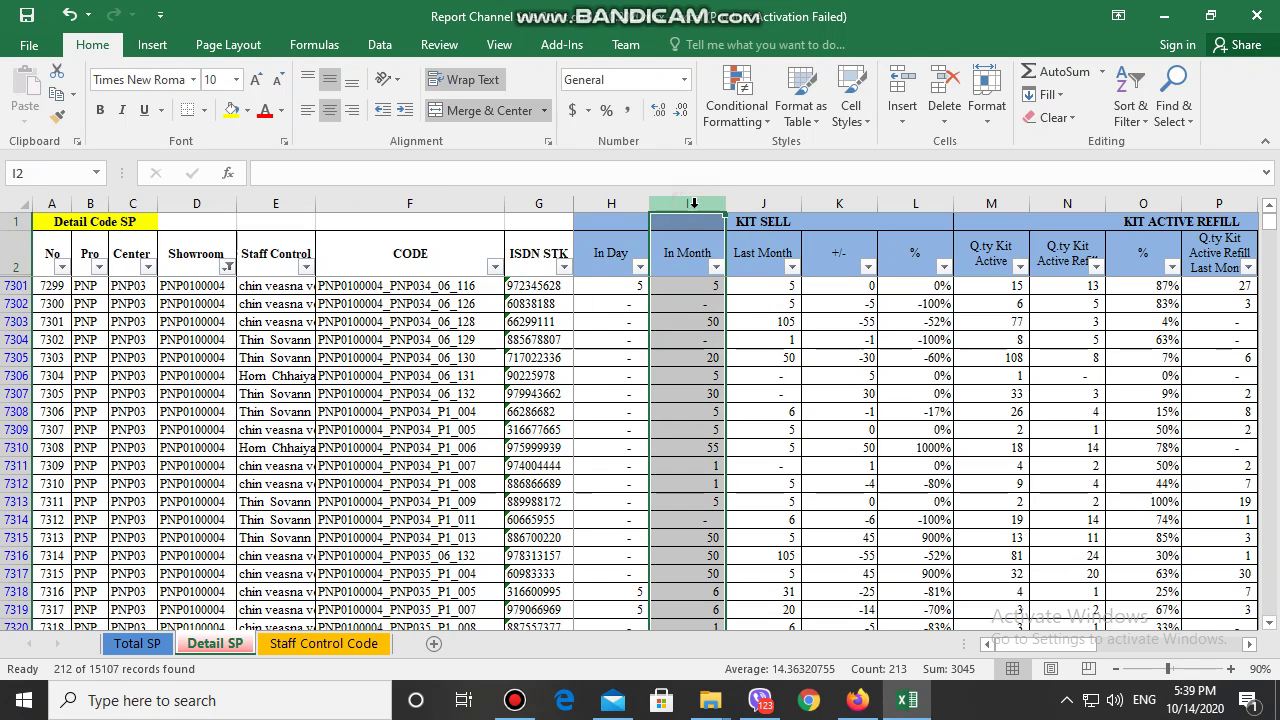
{"action": "left_click", "coordinate": [229, 112]}
{"action": "left_click", "coordinate": [839, 465]}
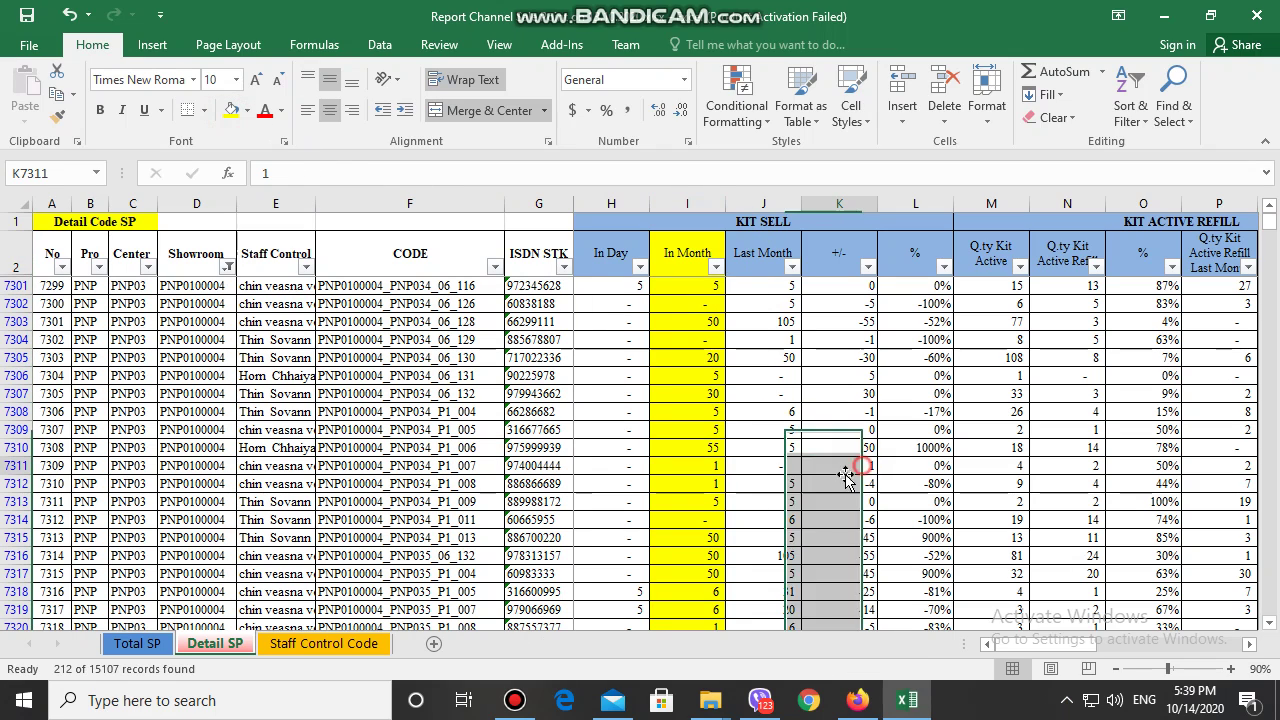
Sort the filtered rows by Staff Control A to Z and select the Staff Control–In Month headers
{"action": "left_click", "coordinate": [299, 262]}
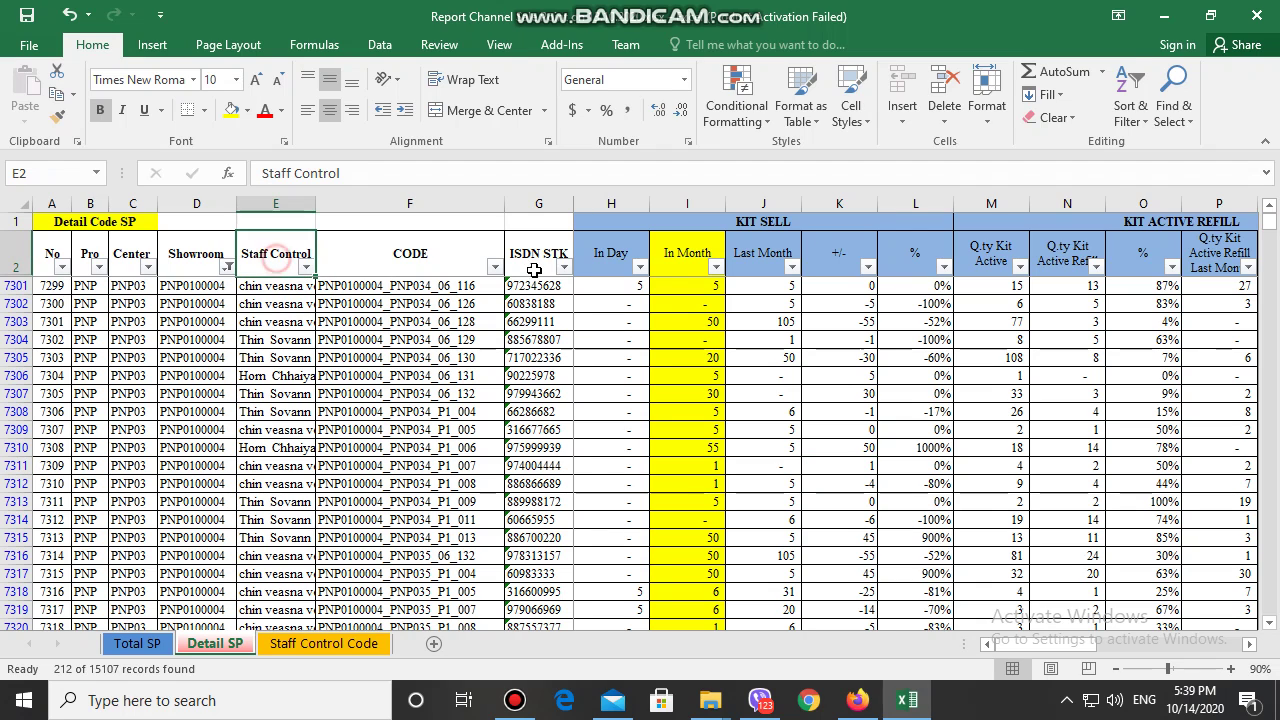
{"action": "left_click", "coordinate": [1130, 105]}
{"action": "left_click", "coordinate": [1160, 143]}
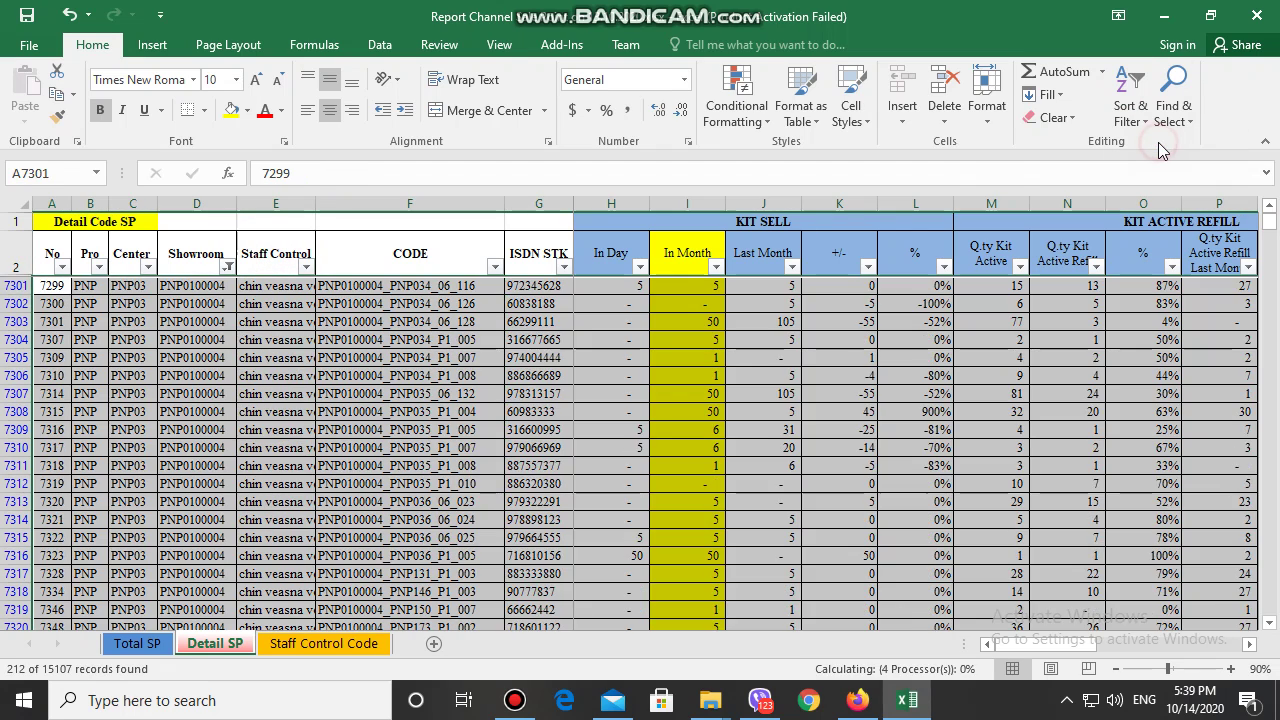
{"action": "left_click", "coordinate": [787, 488]}
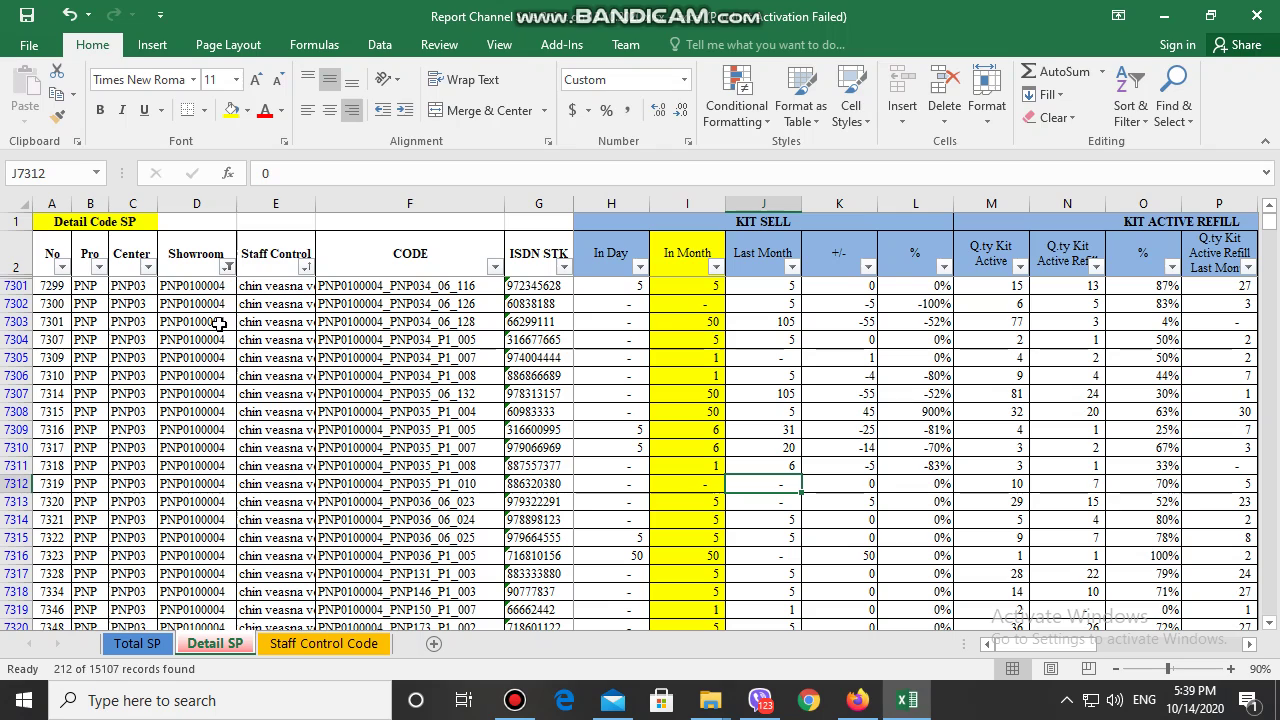
{"action": "left_click_drag", "start_coordinate": [275, 255], "coordinate": [713, 413]}
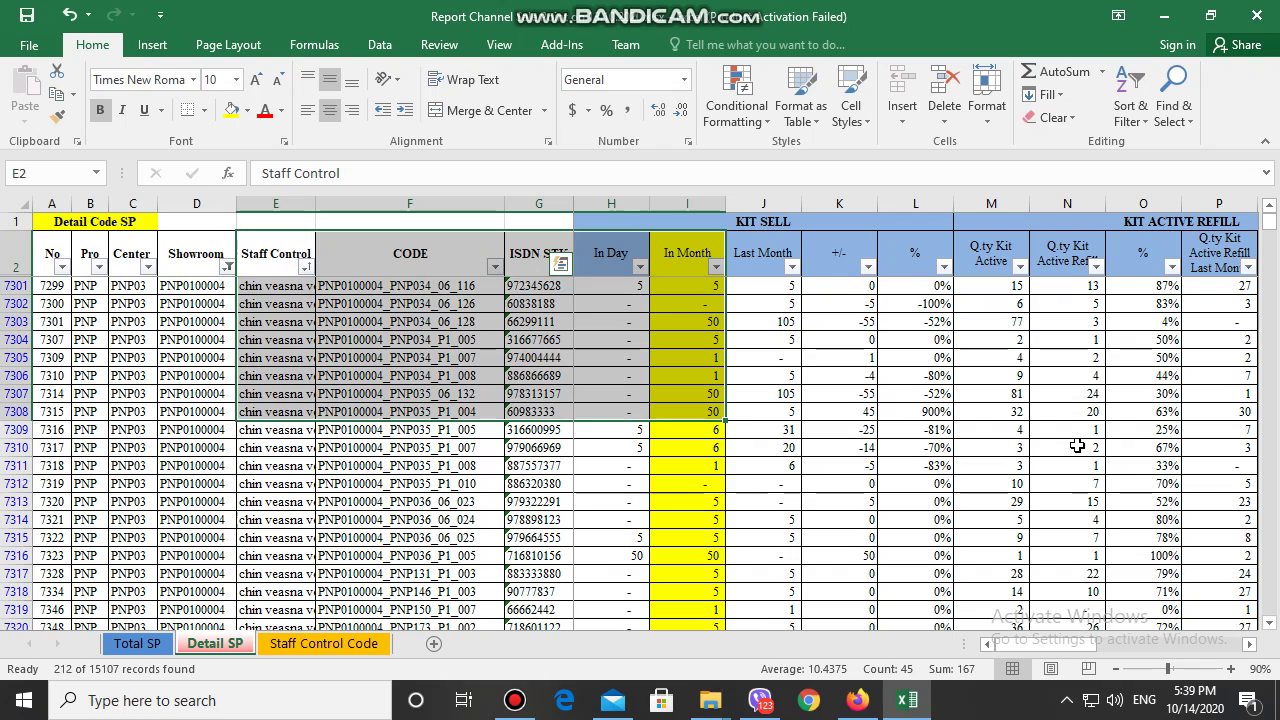
Copy the filtered Staff Control–In Month rows and paste them into a new blank workbook
{"action": "key", "text": "ctrl+shift+Down"}
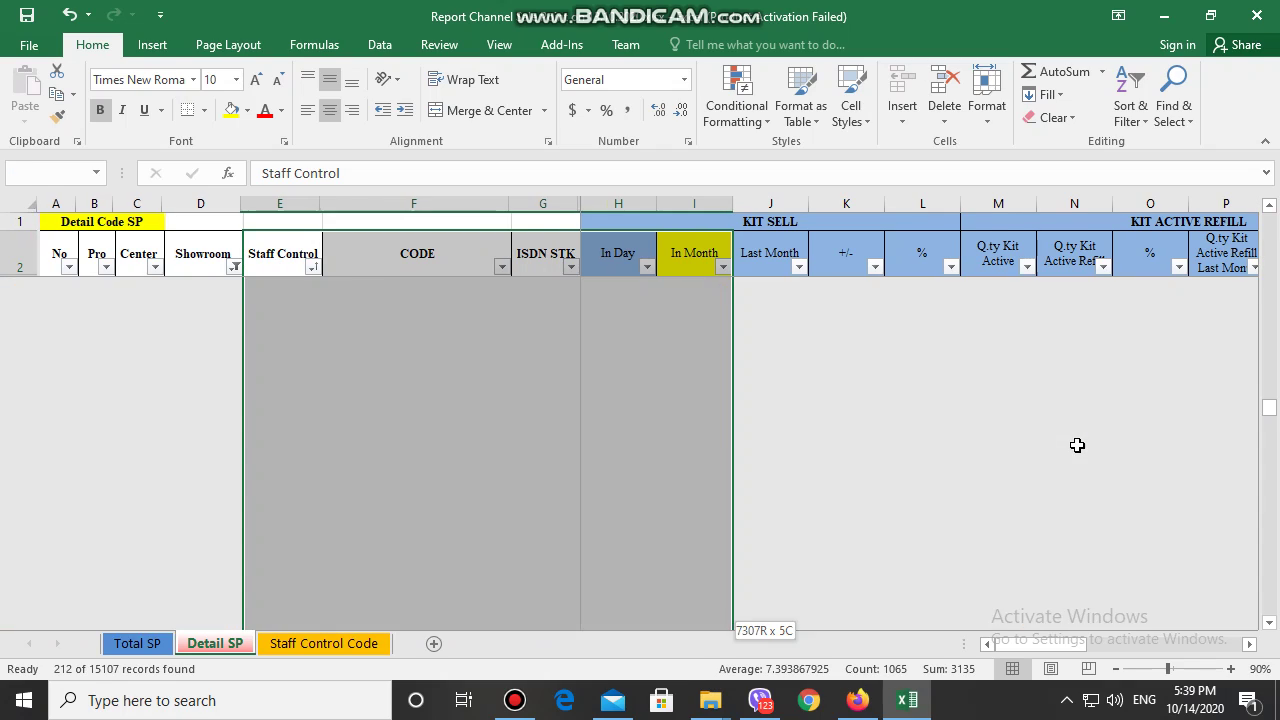
{"action": "key", "text": "ctrl+c"}
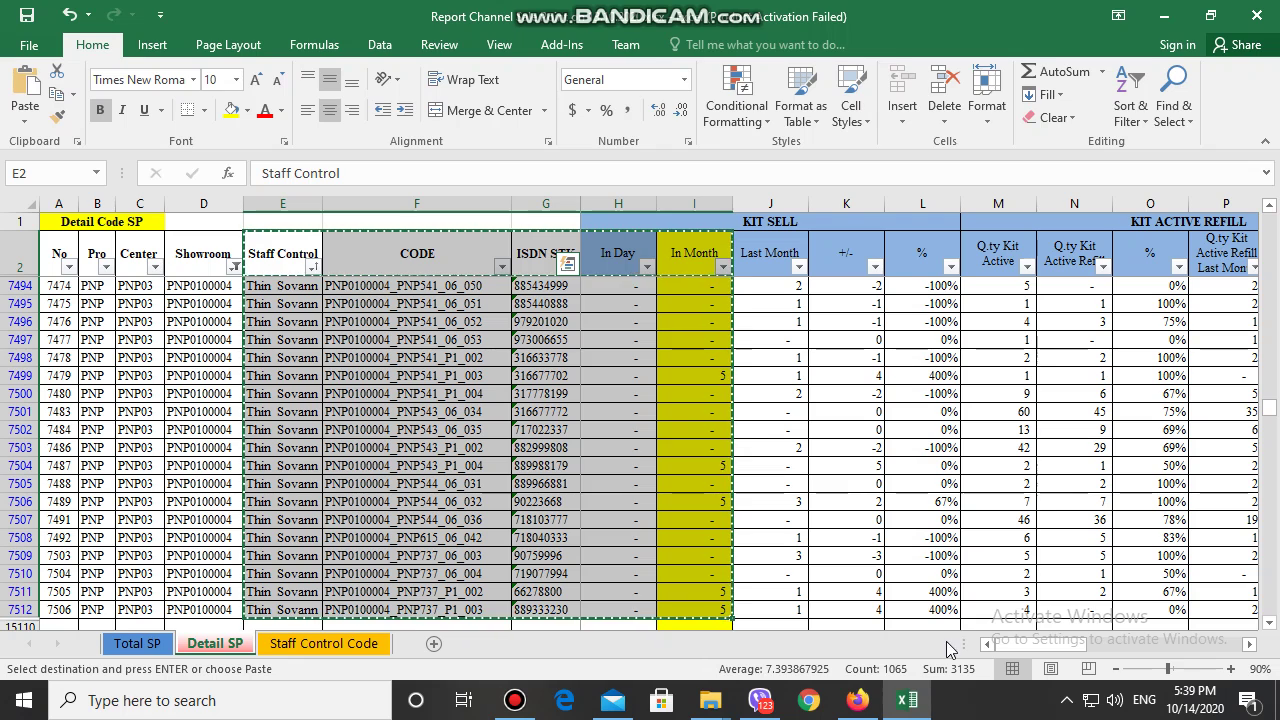
{"action": "left_click", "coordinate": [385, 643]}
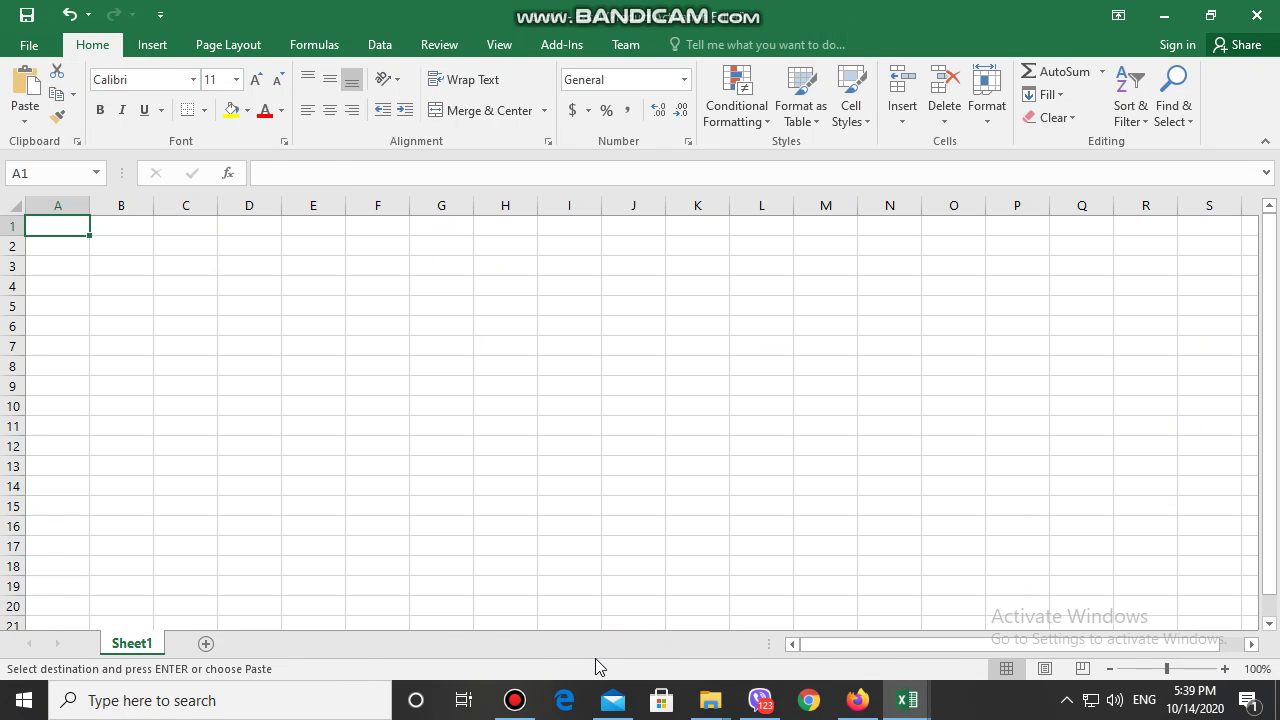
{"action": "key", "text": "ctrl+v"}
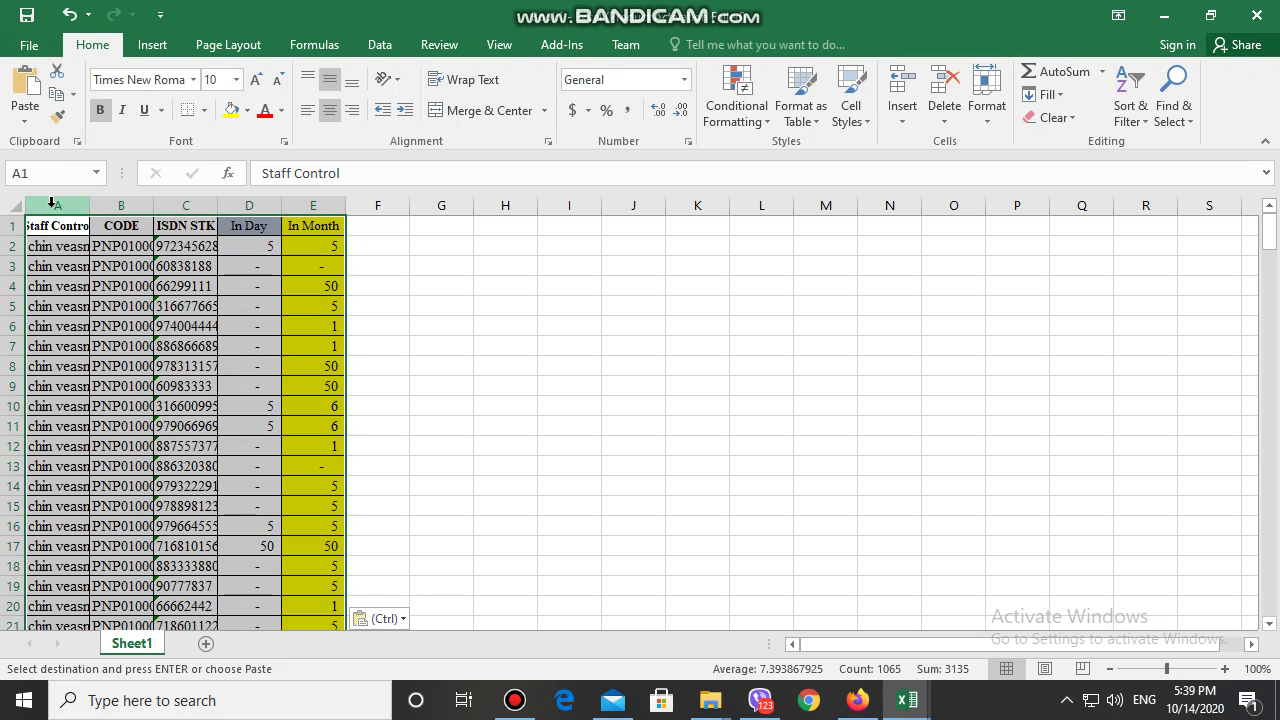
Auto-fit all column widths and insert an empty column C before ISDN STK
{"action": "left_click", "coordinate": [12, 206]}
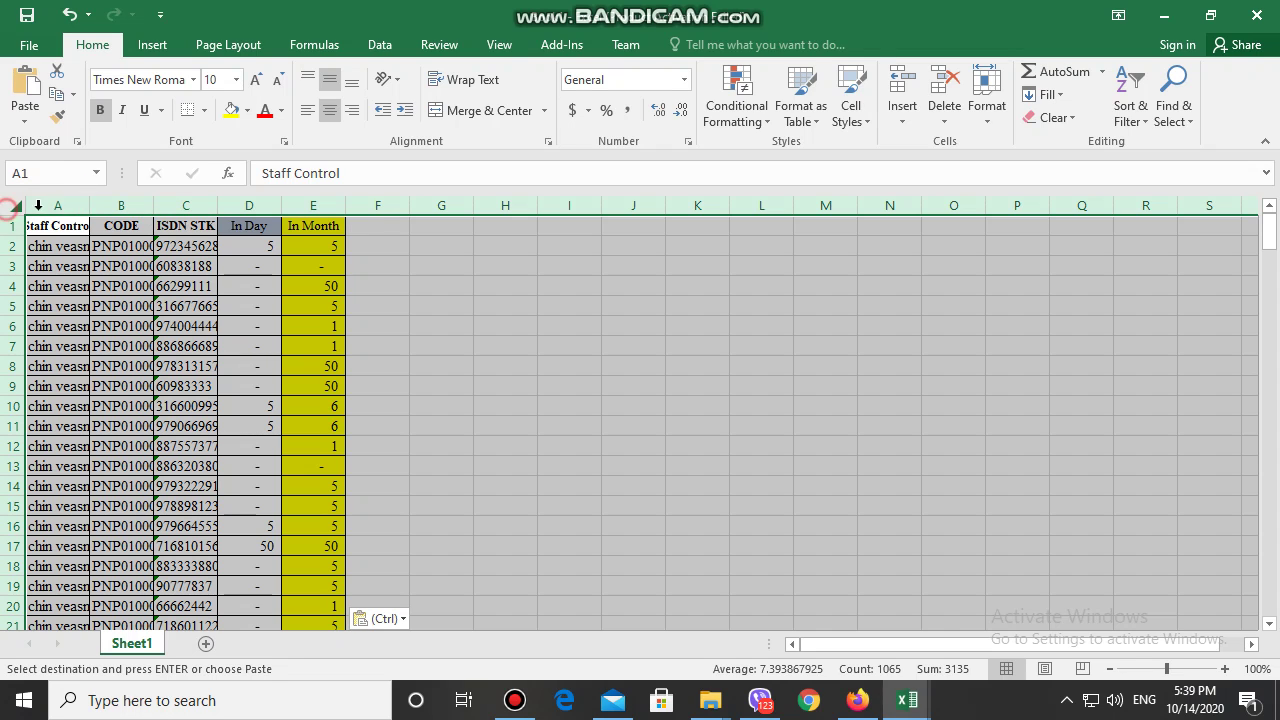
{"action": "double_click", "coordinate": [95, 204]}
{"action": "left_click", "coordinate": [740, 322]}
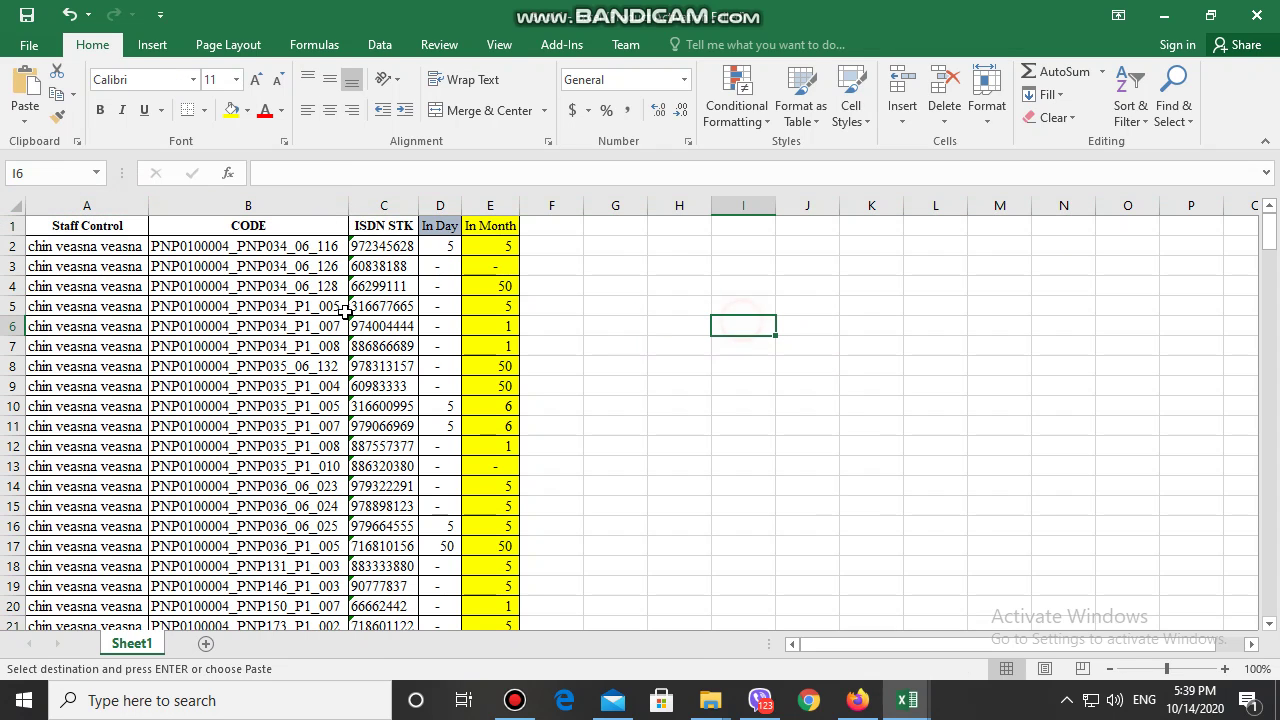
{"action": "left_click", "coordinate": [612, 326]}
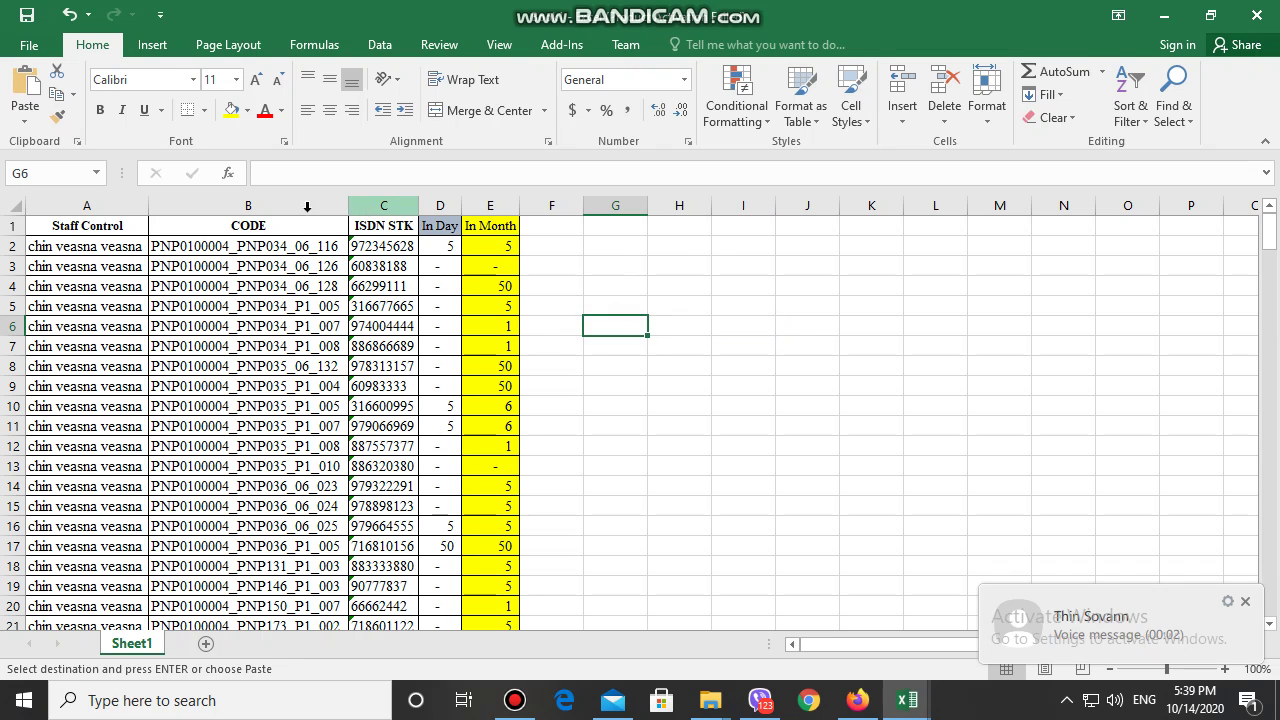
{"action": "left_click", "coordinate": [390, 205]}
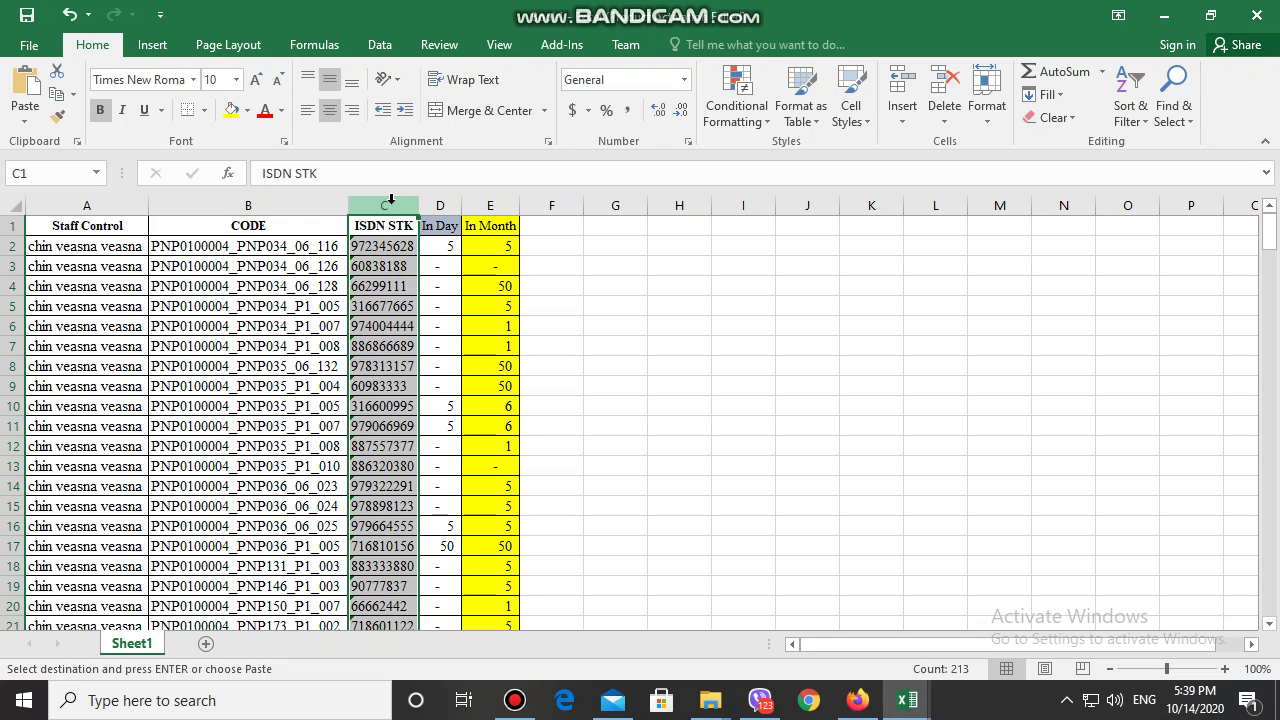
{"action": "right_click", "coordinate": [369, 251]}
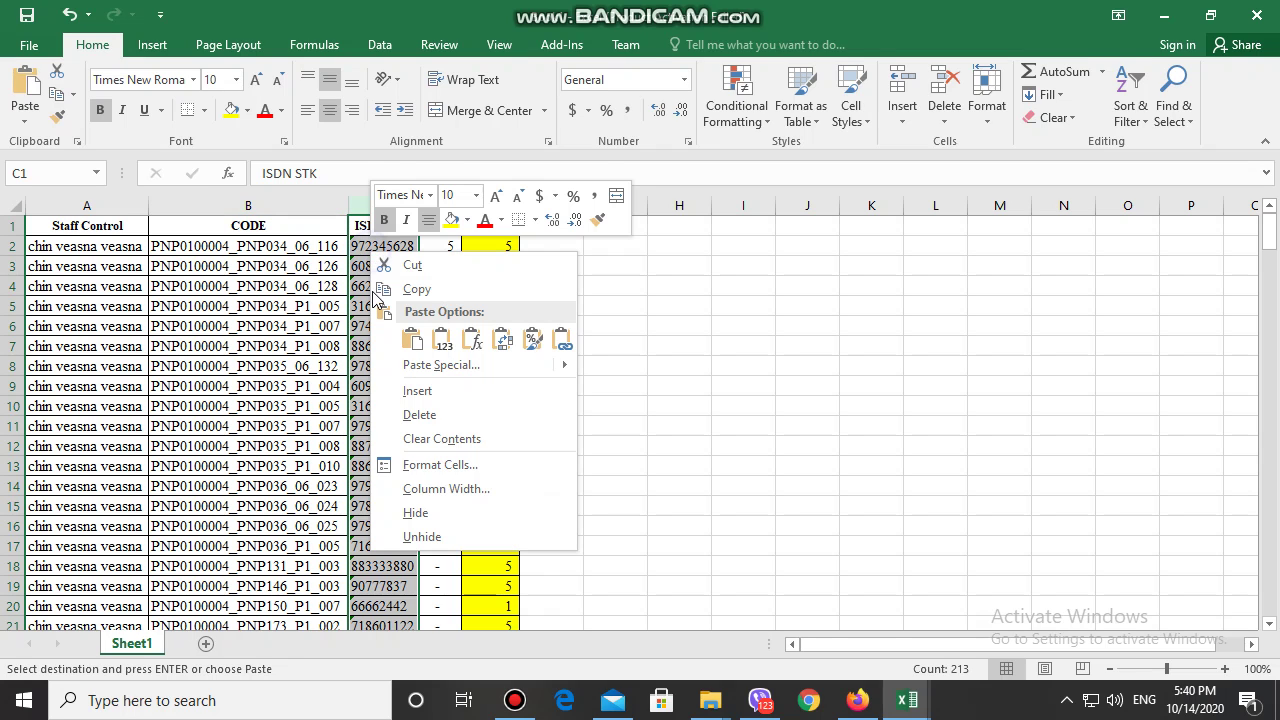
{"action": "left_click", "coordinate": [410, 390]}
{"action": "left_click", "coordinate": [952, 428]}
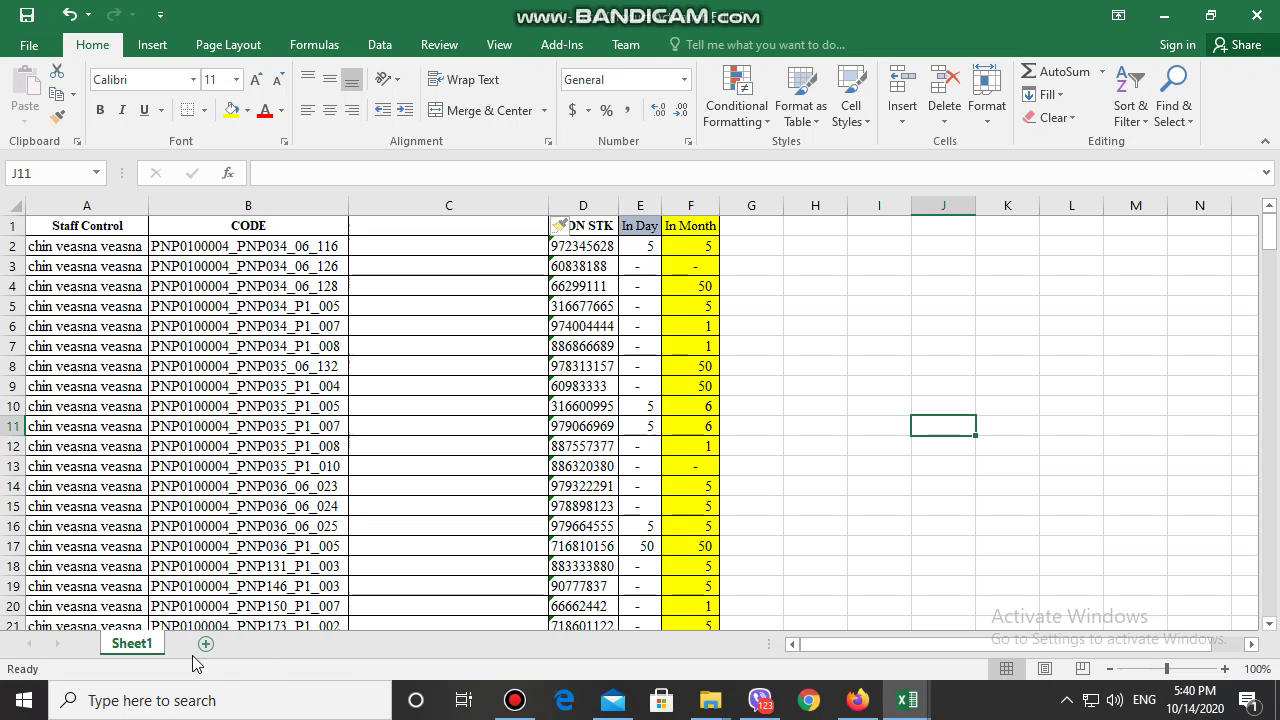
Open the REPORT BUSINESS CENTER UNTIL 12/10 email's October score attachment in Excel
{"action": "left_click", "coordinate": [857, 700]}
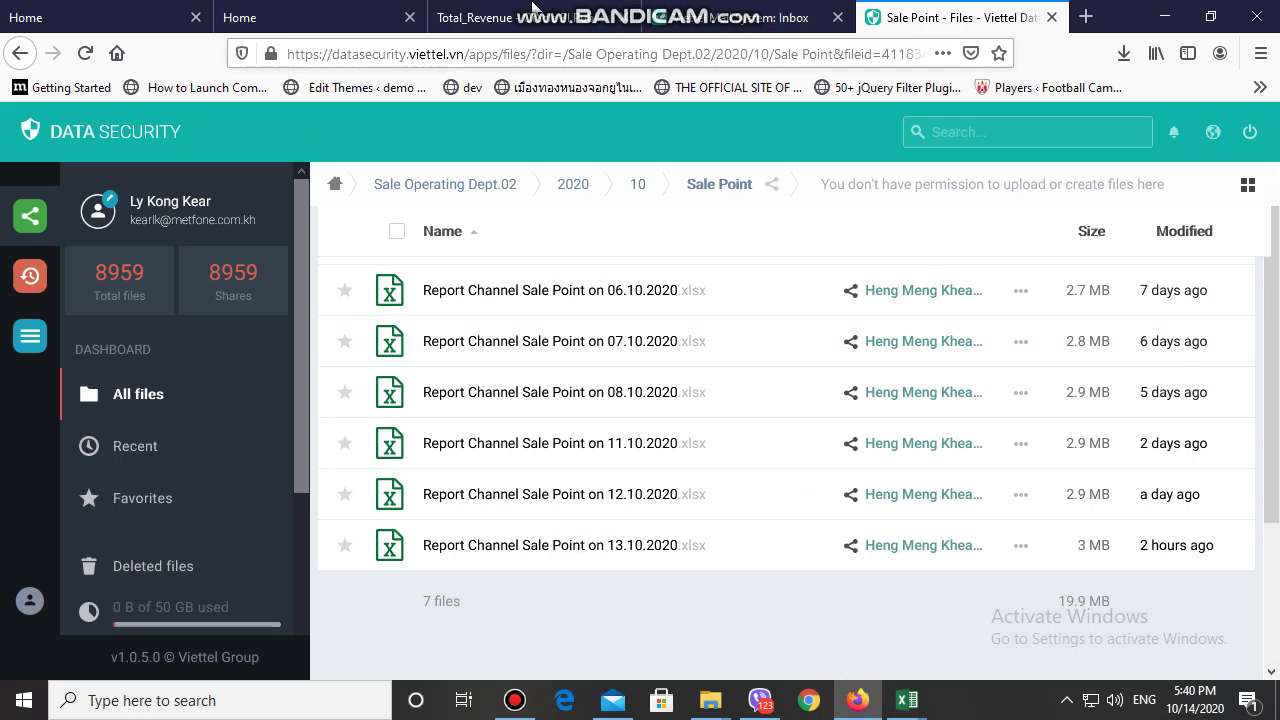
{"action": "left_click", "coordinate": [787, 17]}
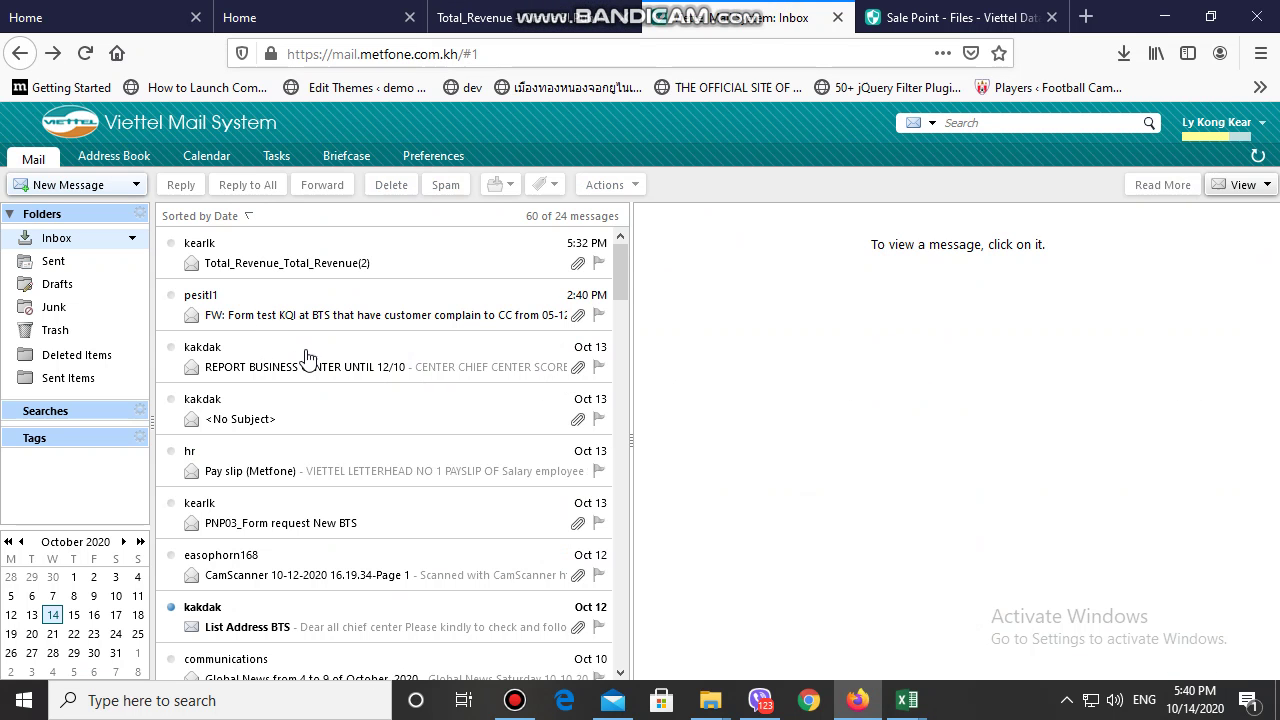
{"action": "left_click", "coordinate": [362, 354]}
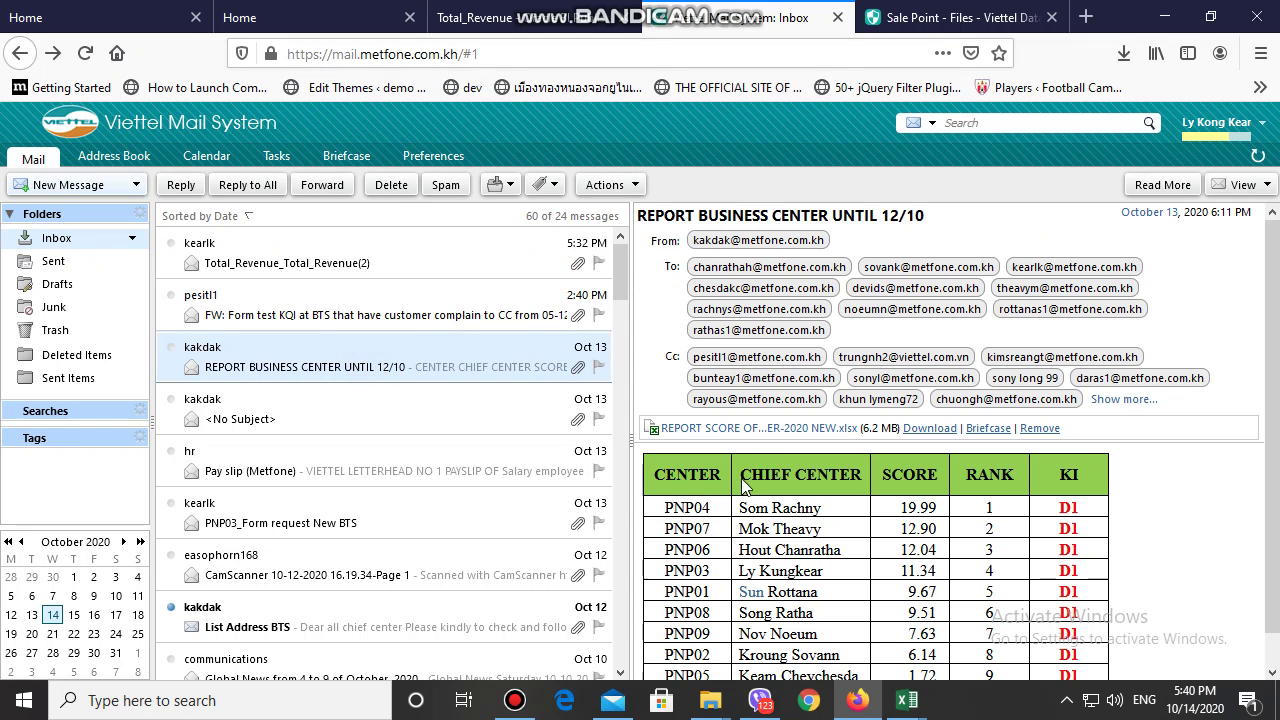
{"action": "left_click", "coordinate": [752, 430]}
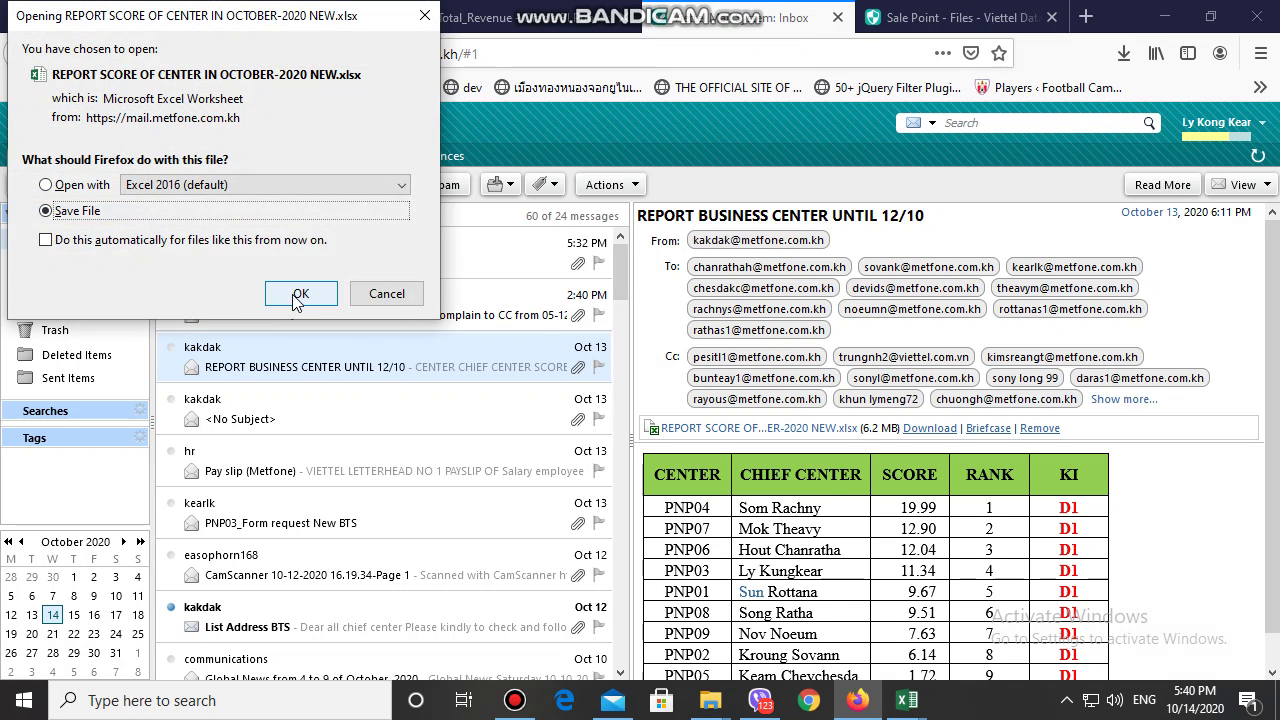
{"action": "left_click", "coordinate": [83, 188]}
{"action": "left_click", "coordinate": [302, 293]}
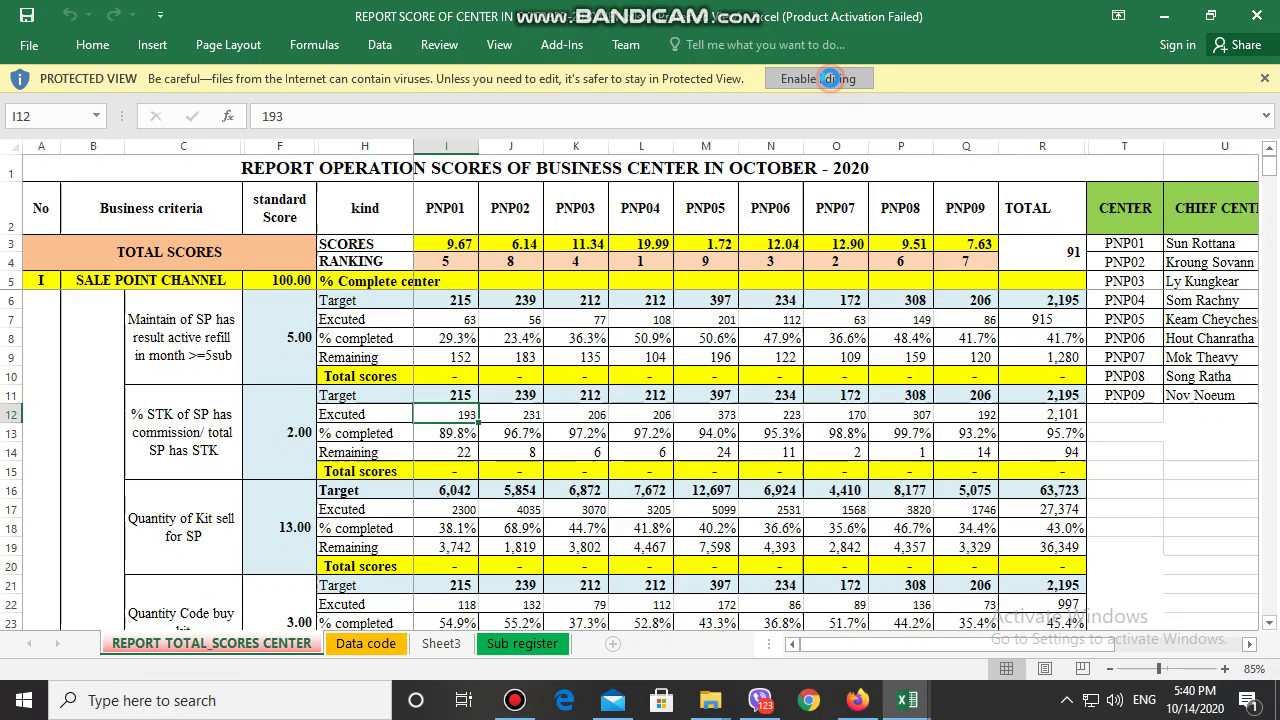
Enable editing on the REPORT SCORE workbook, then close it with Don't Save
{"action": "left_click", "coordinate": [830, 78]}
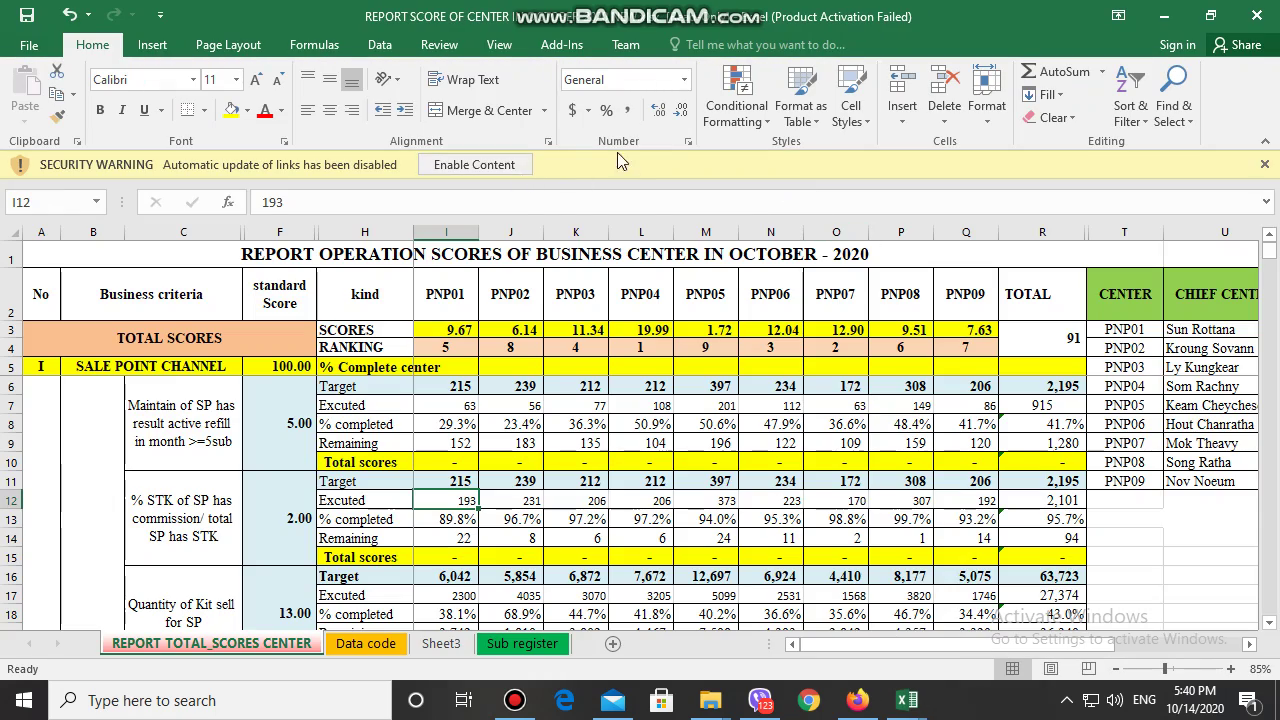
{"action": "left_click", "coordinate": [1266, 16]}
{"action": "left_click", "coordinate": [640, 378]}
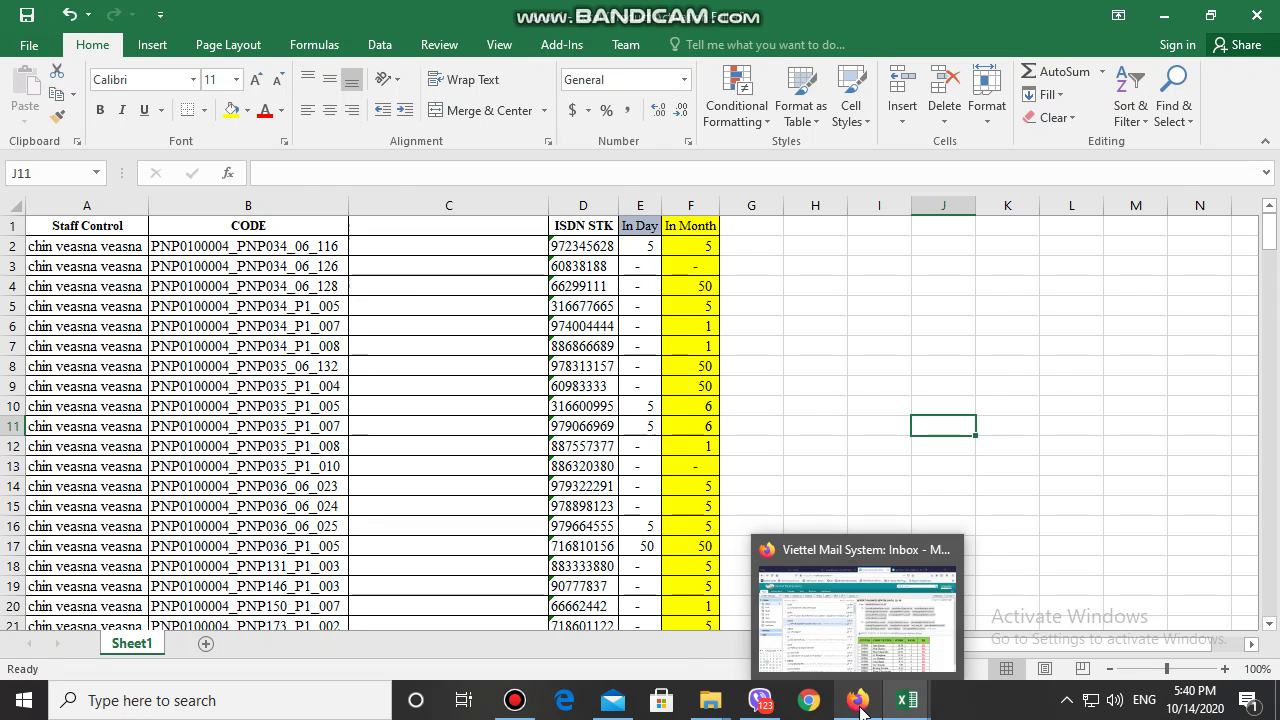
Return to the mail inbox, scroll down to older messages and widen the message list
{"action": "left_click", "coordinate": [858, 700]}
{"action": "scroll", "coordinate": [318, 492], "scroll_direction": "down", "scroll_amount": 4}
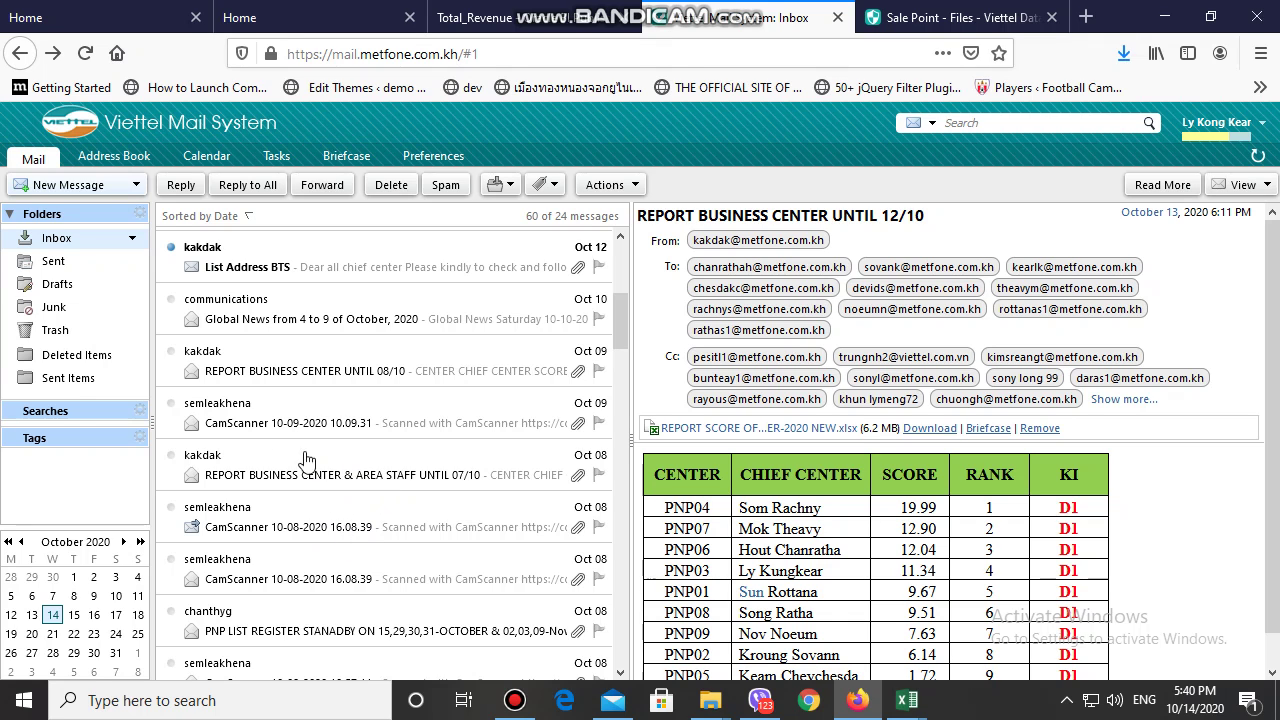
{"action": "scroll", "coordinate": [320, 460], "scroll_direction": "down", "scroll_amount": 3}
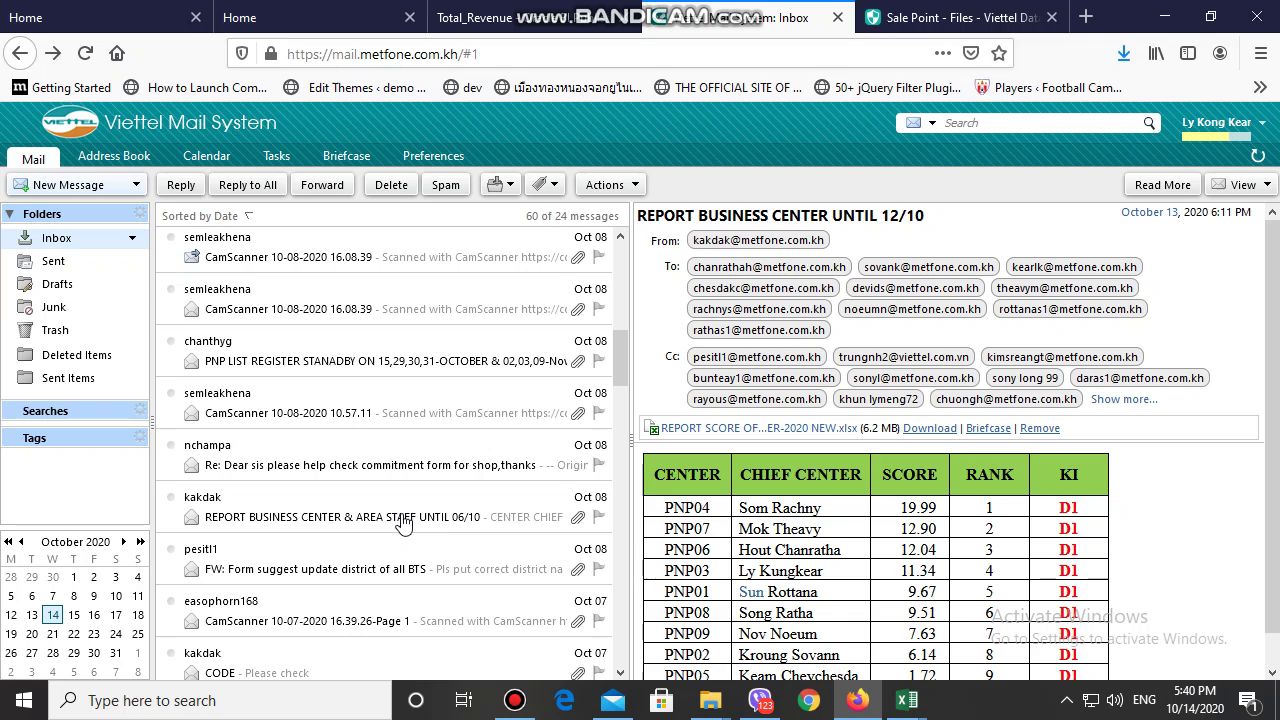
{"action": "scroll", "coordinate": [449, 525], "scroll_direction": "down", "scroll_amount": 3}
{"action": "scroll", "coordinate": [437, 537], "scroll_direction": "down", "scroll_amount": 3}
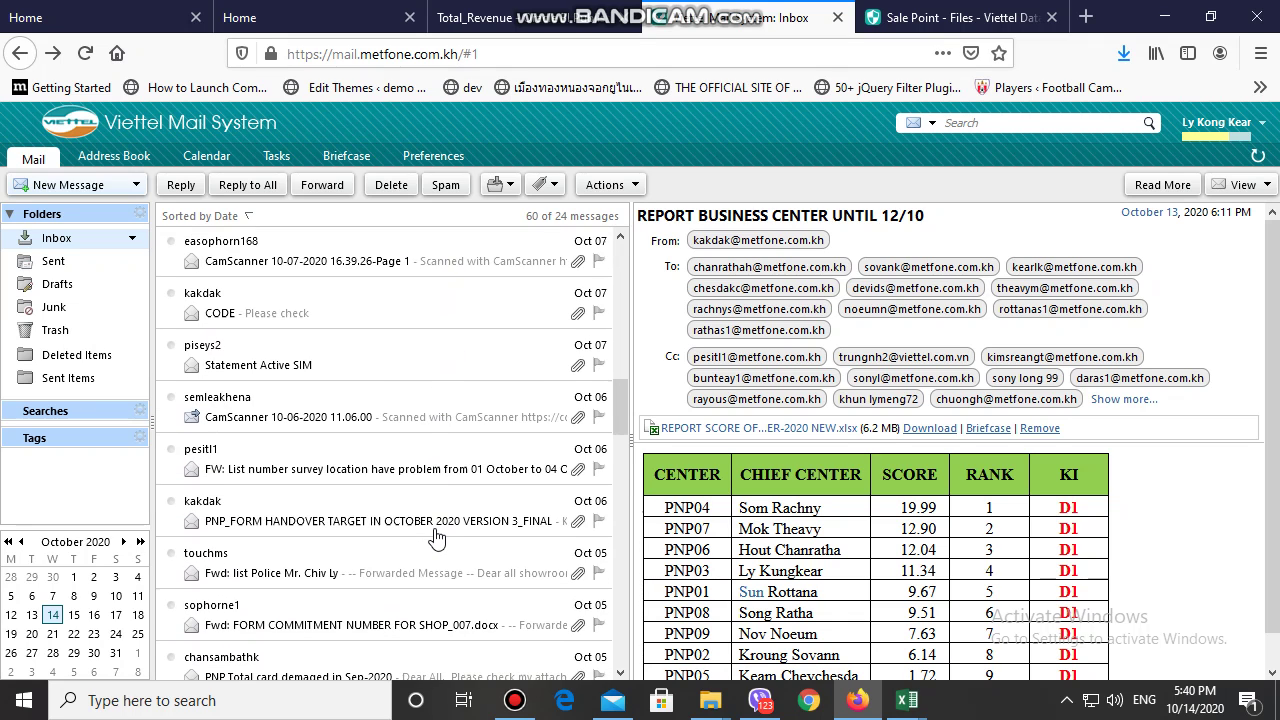
{"action": "scroll", "coordinate": [436, 537], "scroll_direction": "down", "scroll_amount": 3}
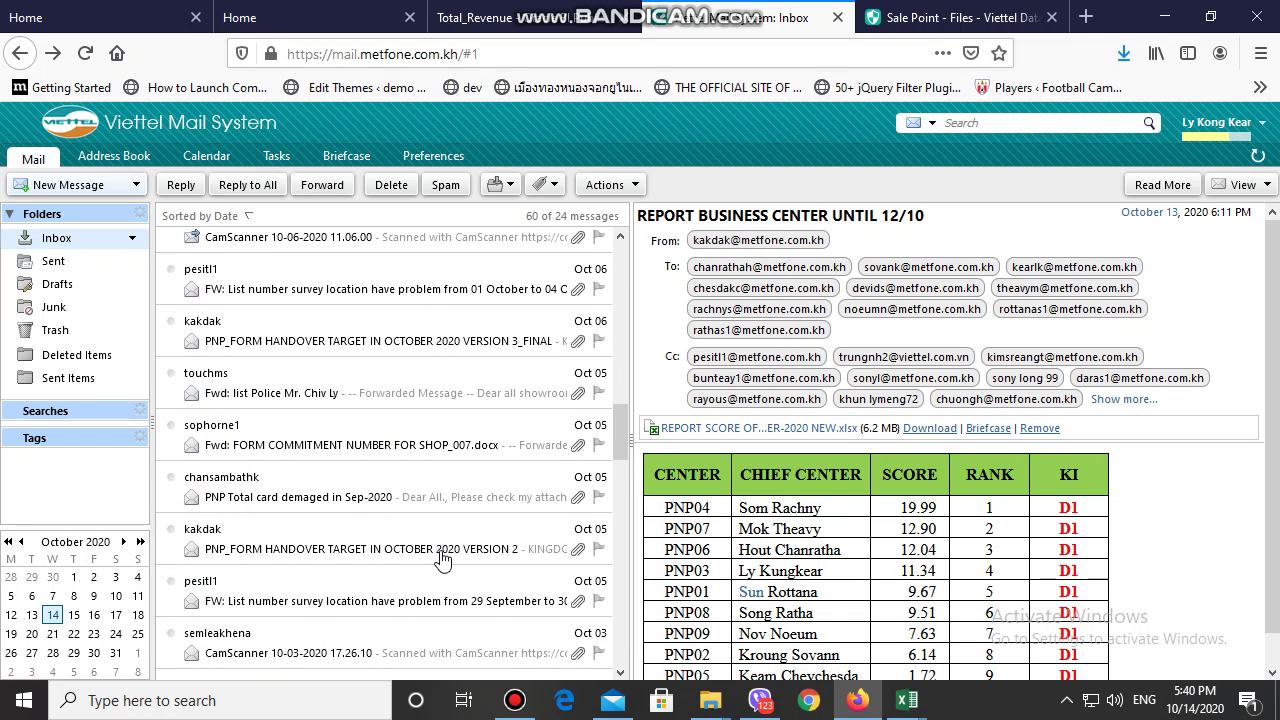
{"action": "scroll", "coordinate": [440, 558], "scroll_direction": "down", "scroll_amount": 3}
{"action": "scroll", "coordinate": [432, 549], "scroll_direction": "down", "scroll_amount": 3}
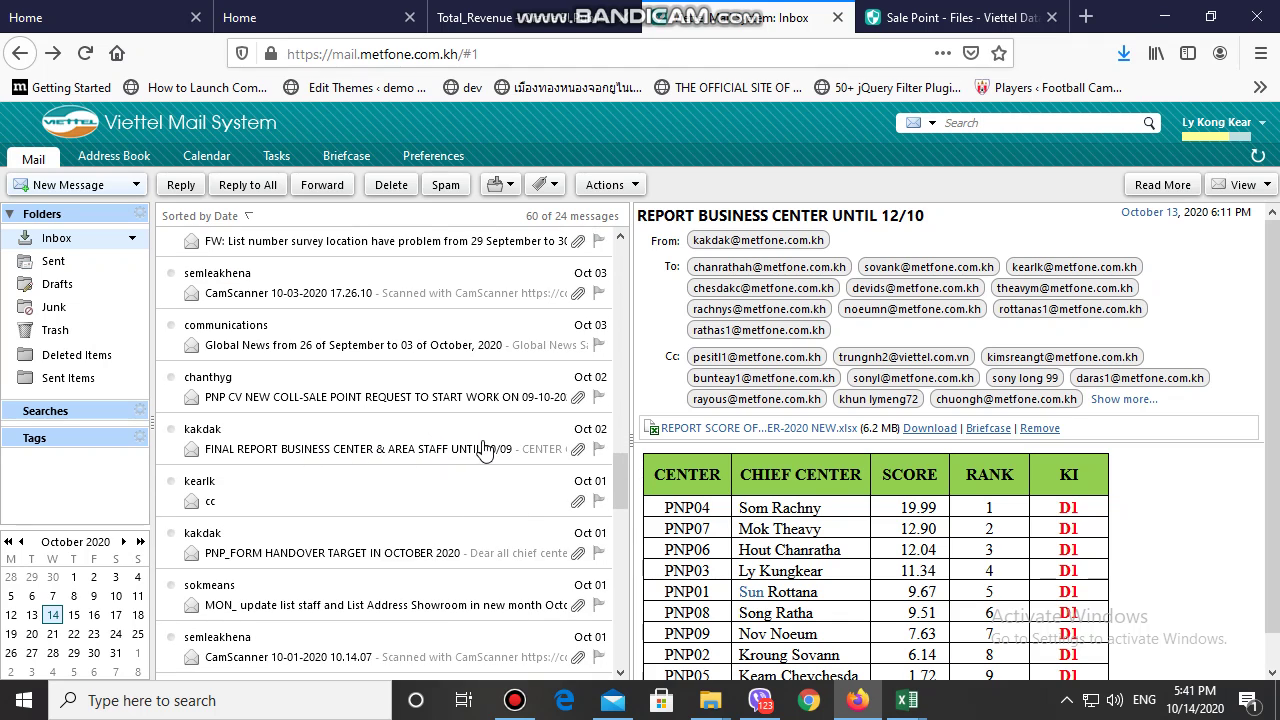
{"action": "left_click_drag", "start_coordinate": [630, 427], "coordinate": [818, 430]}
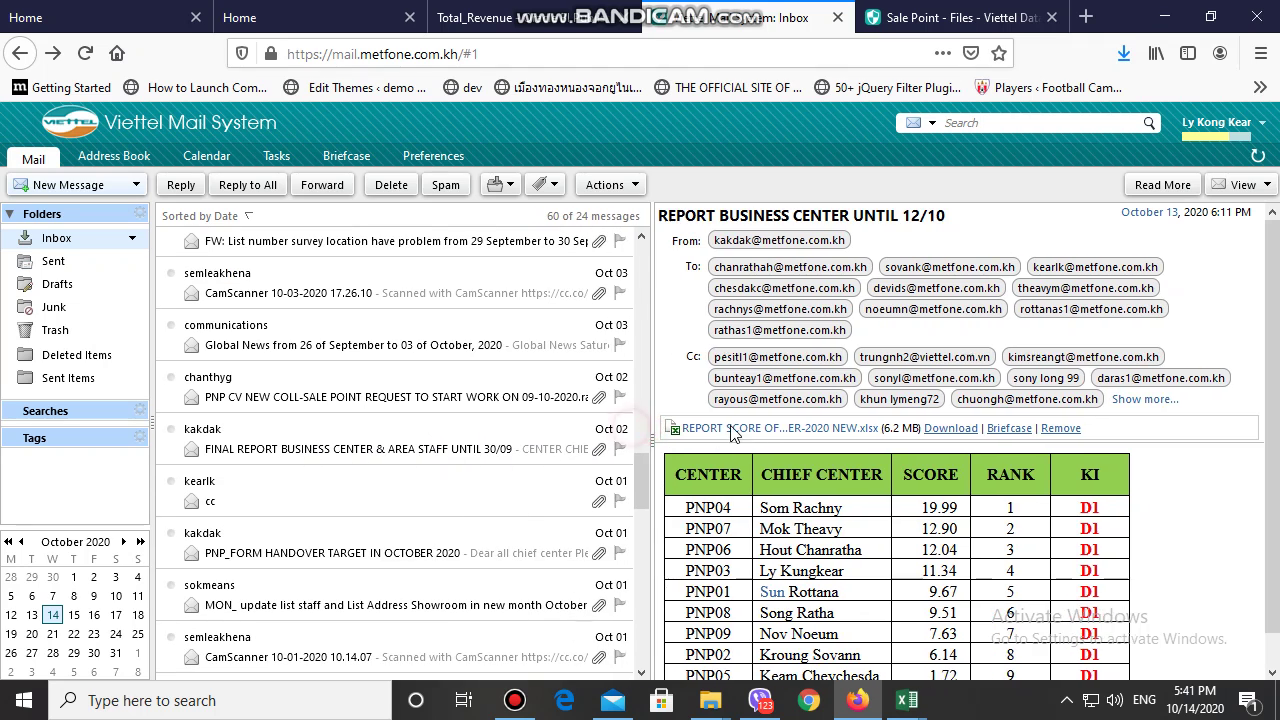
Open the FINAL REPORT ... UNTIL 30/09 message's area staff SEP-2020 attachment in Excel
{"action": "left_click", "coordinate": [478, 452]}
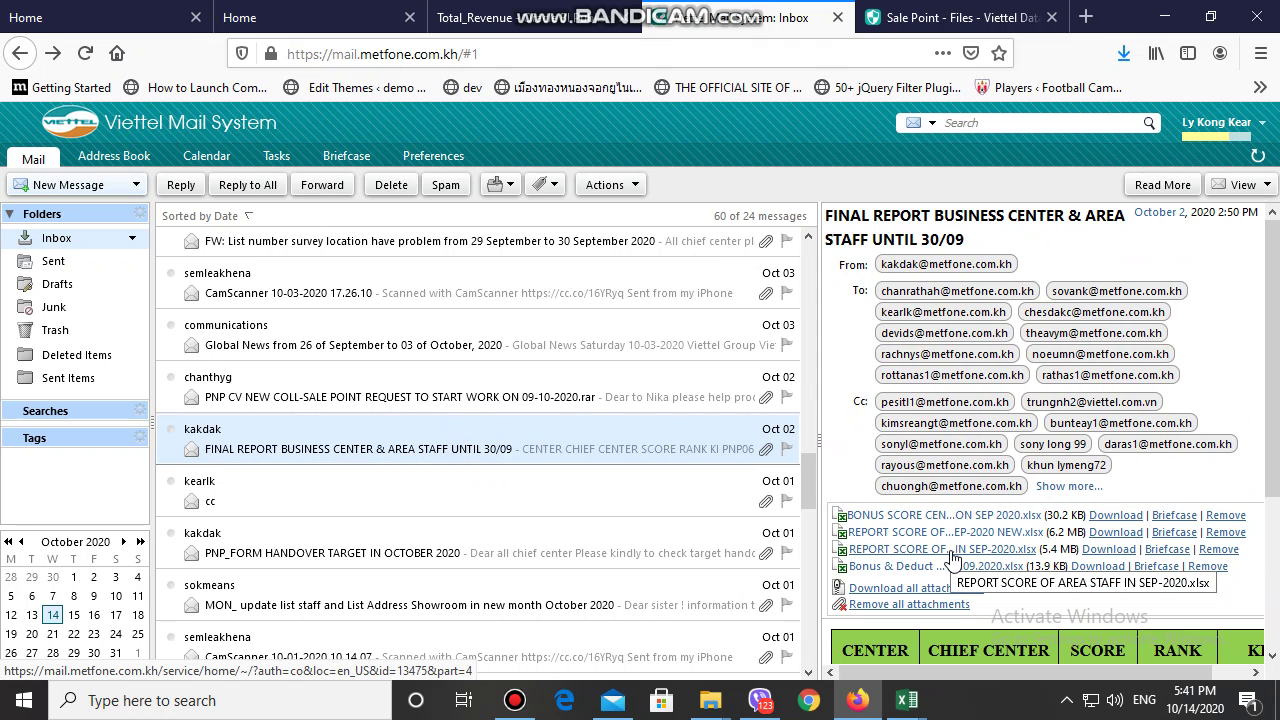
{"action": "left_click", "coordinate": [952, 549]}
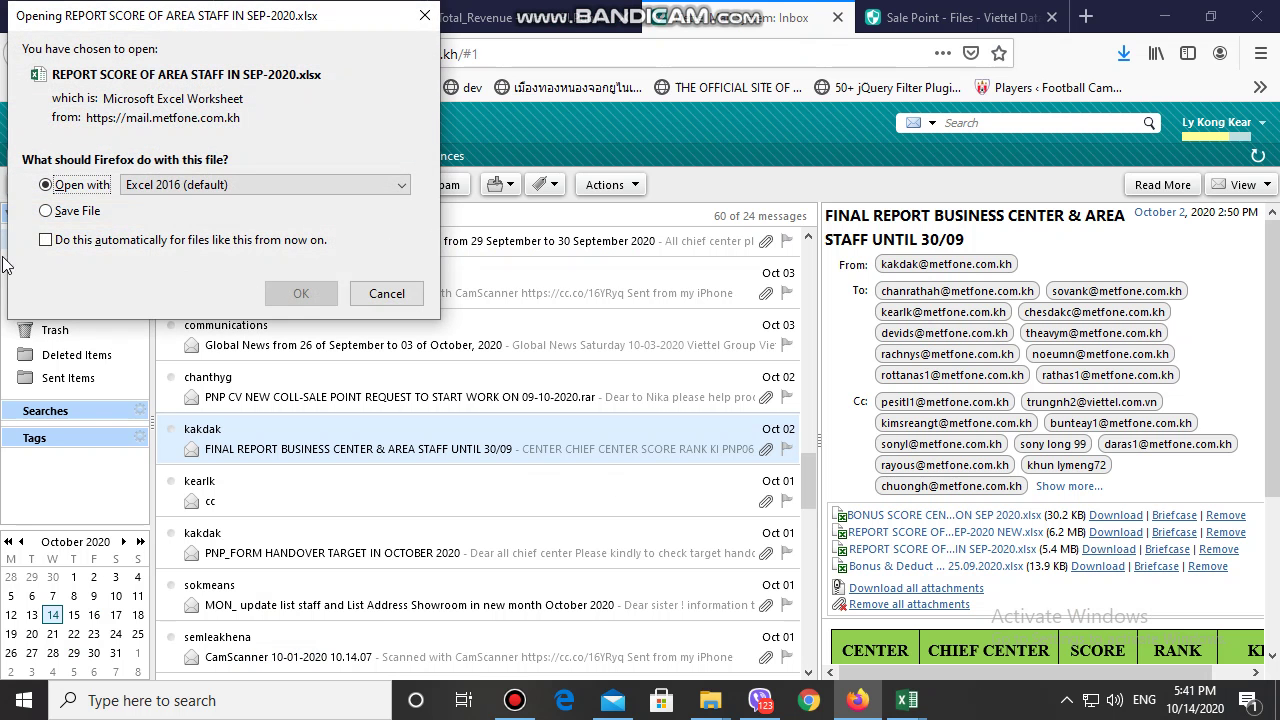
{"action": "left_click", "coordinate": [280, 295]}
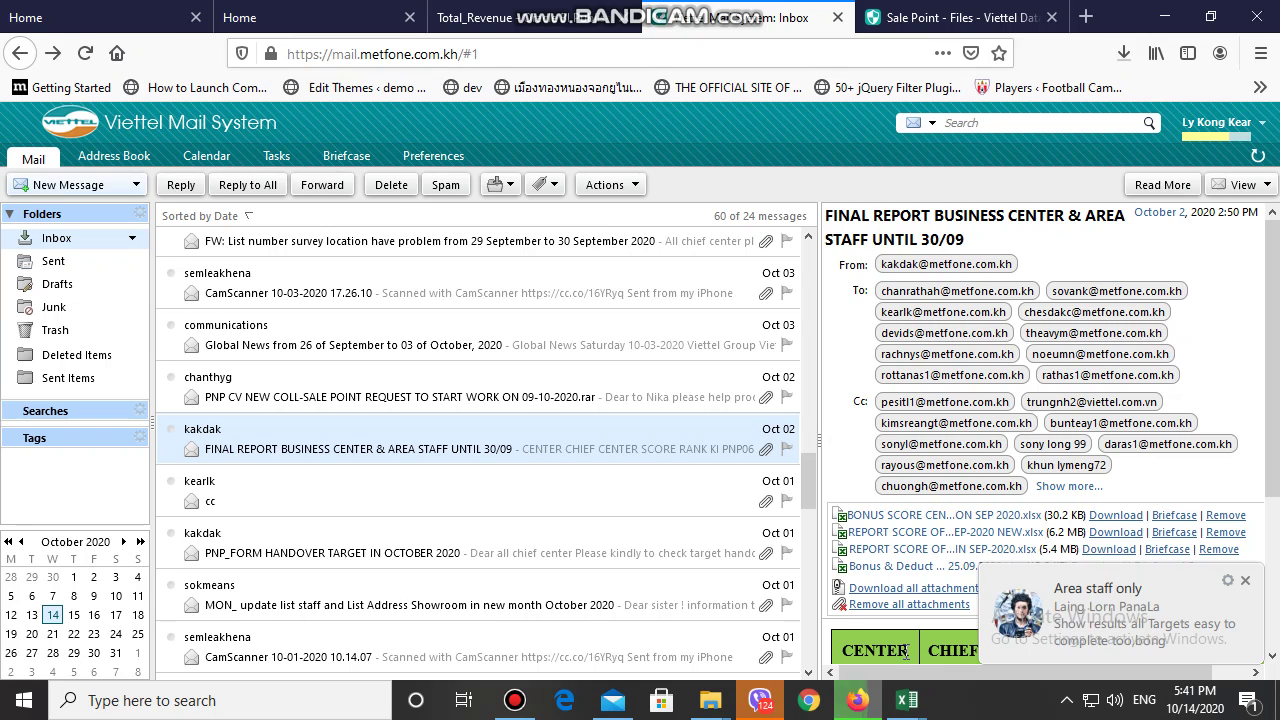
{"action": "left_click", "coordinate": [1245, 581]}
{"action": "mouse_move", "coordinate": [855, 697]}
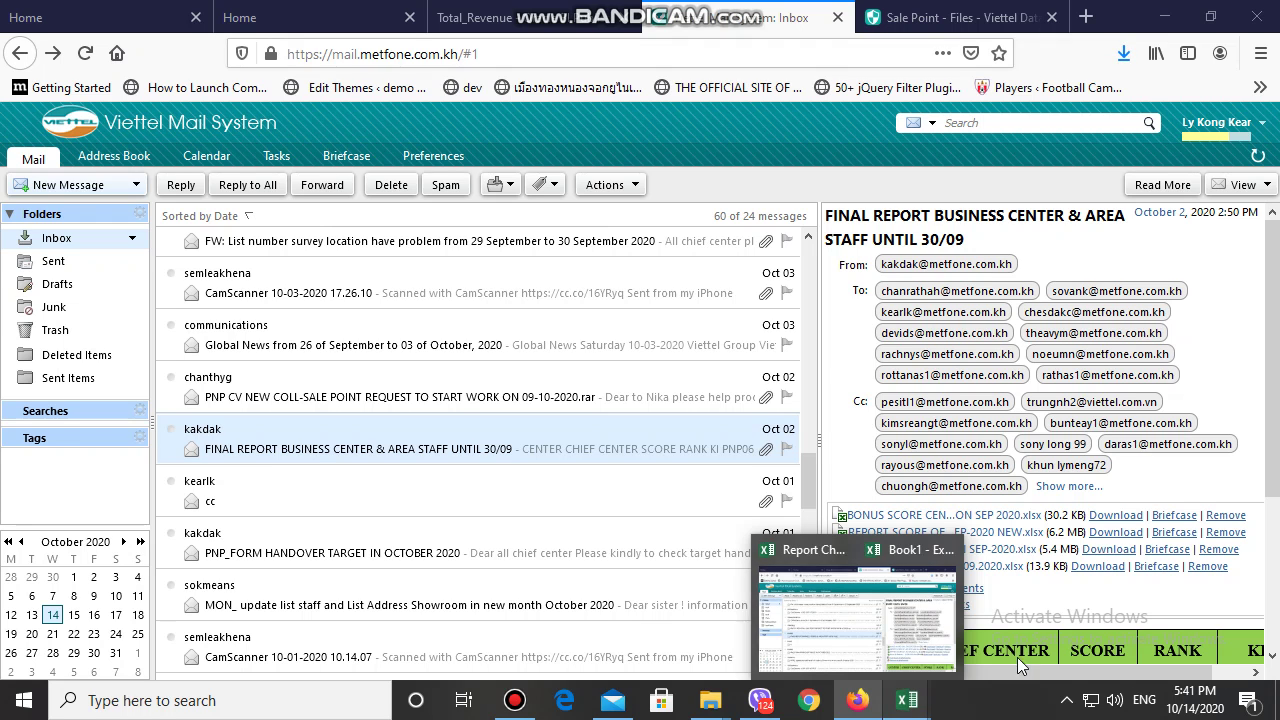
{"action": "left_click", "coordinate": [907, 700]}
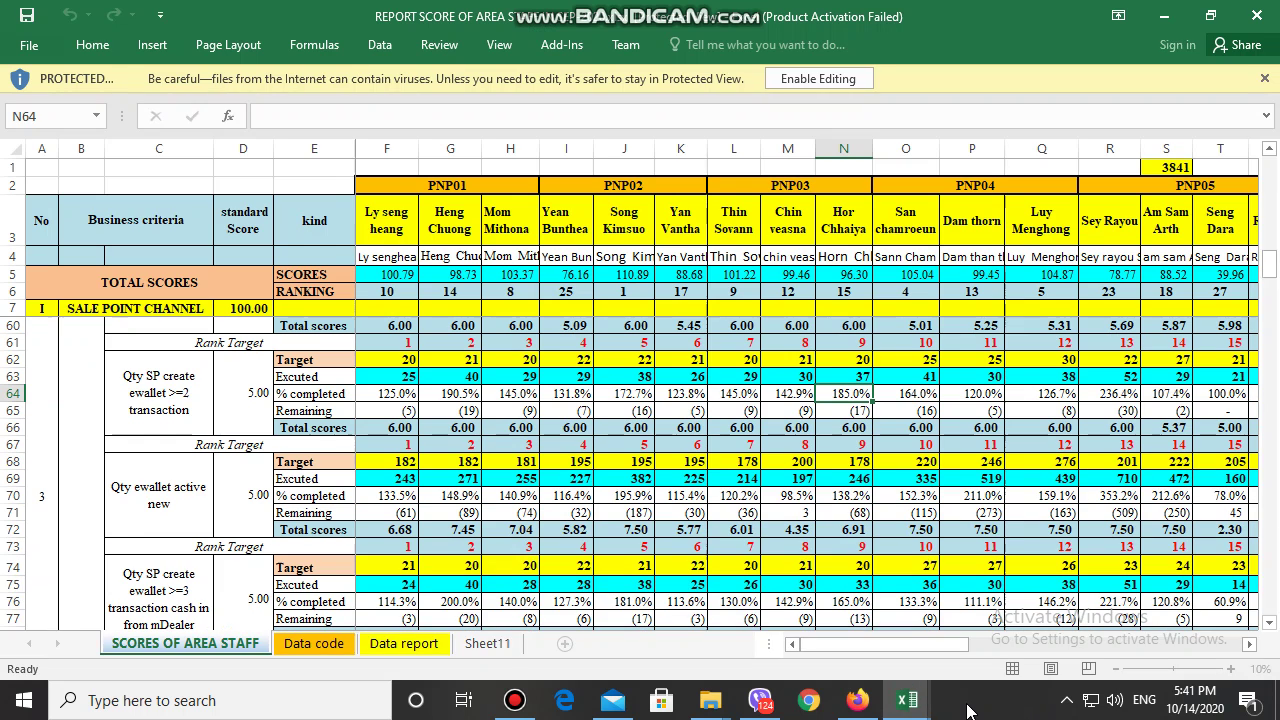
Enable editing and content without updating links, and go to the Data code sheet
{"action": "left_click", "coordinate": [806, 79]}
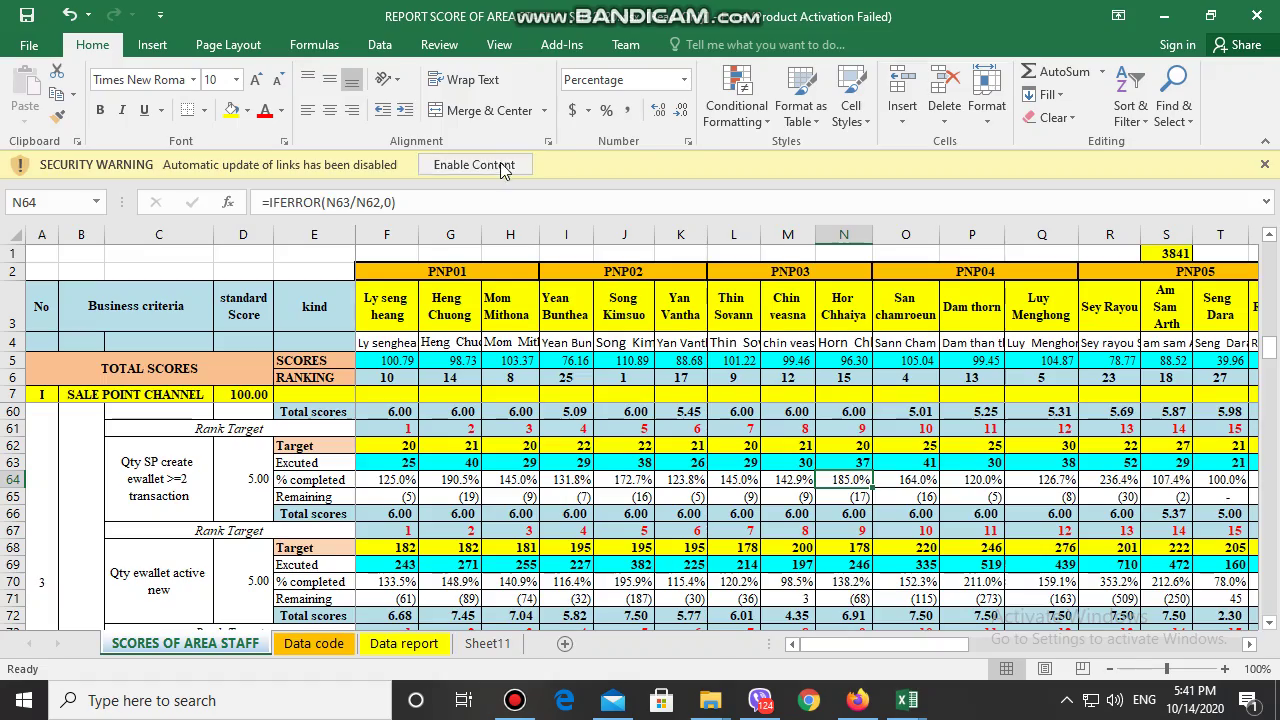
{"action": "left_click", "coordinate": [502, 164]}
{"action": "left_click", "coordinate": [587, 408]}
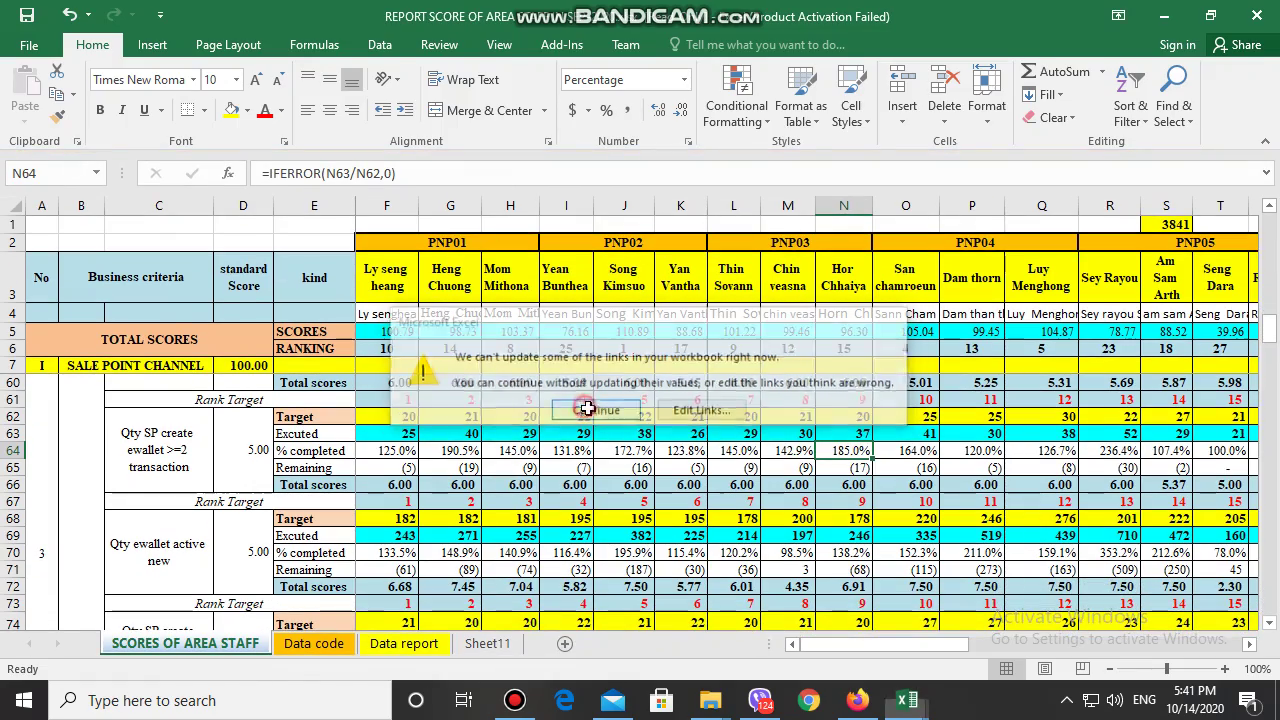
{"action": "left_click", "coordinate": [330, 645]}
{"action": "left_click", "coordinate": [618, 485]}
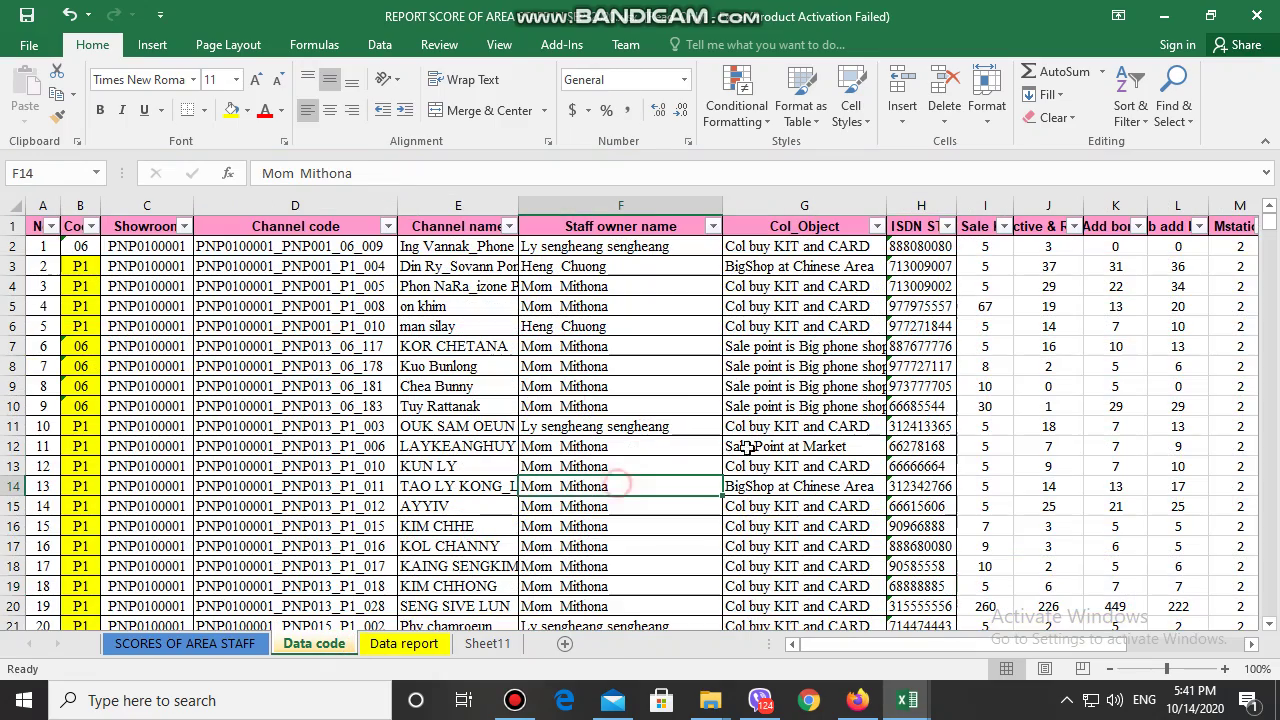
{"action": "left_click", "coordinate": [322, 226]}
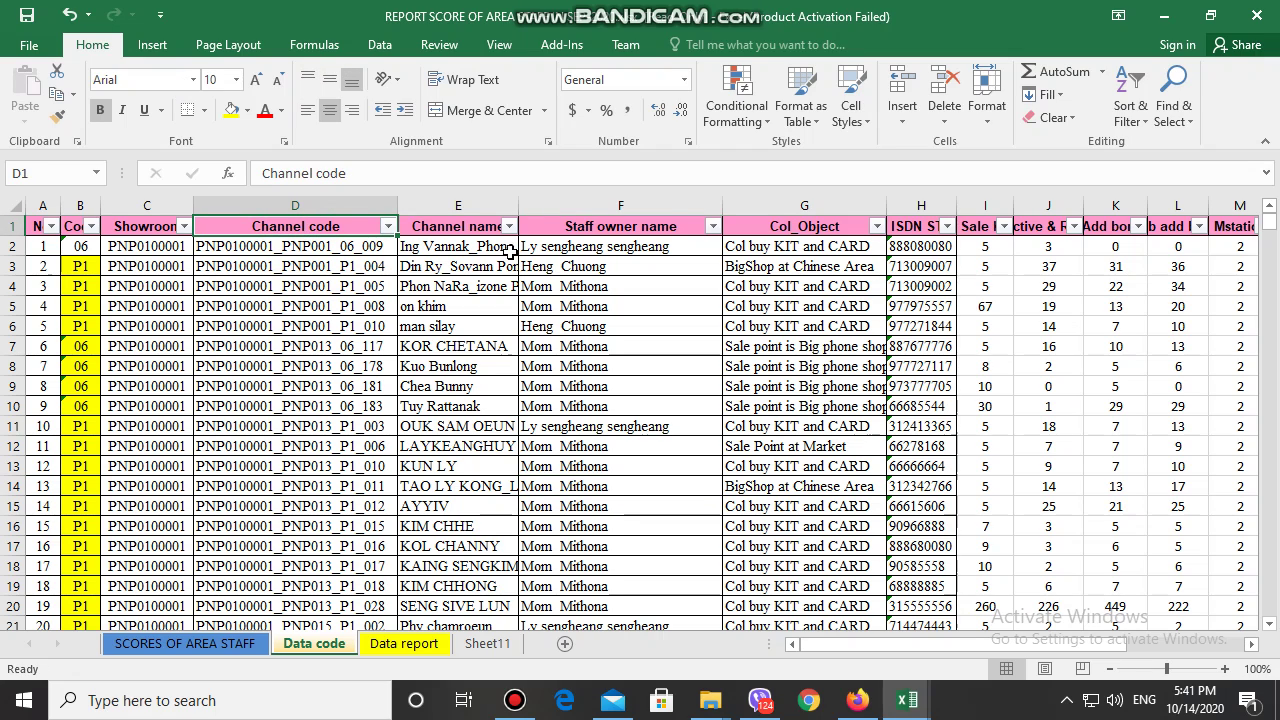
Filter the Data code Showroom column to PNP0100004 only (212 of 2195 records)
{"action": "left_click", "coordinate": [170, 234]}
{"action": "left_click", "coordinate": [183, 228]}
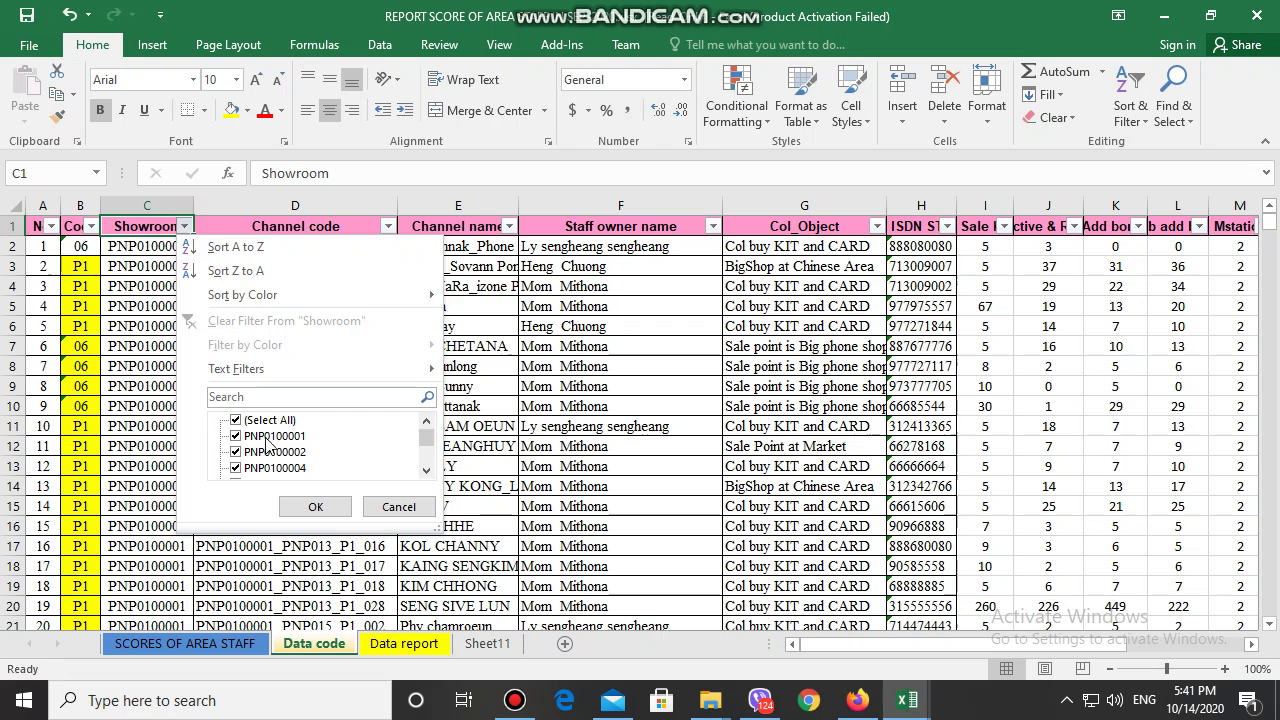
{"action": "left_click", "coordinate": [268, 420]}
{"action": "left_click", "coordinate": [290, 468]}
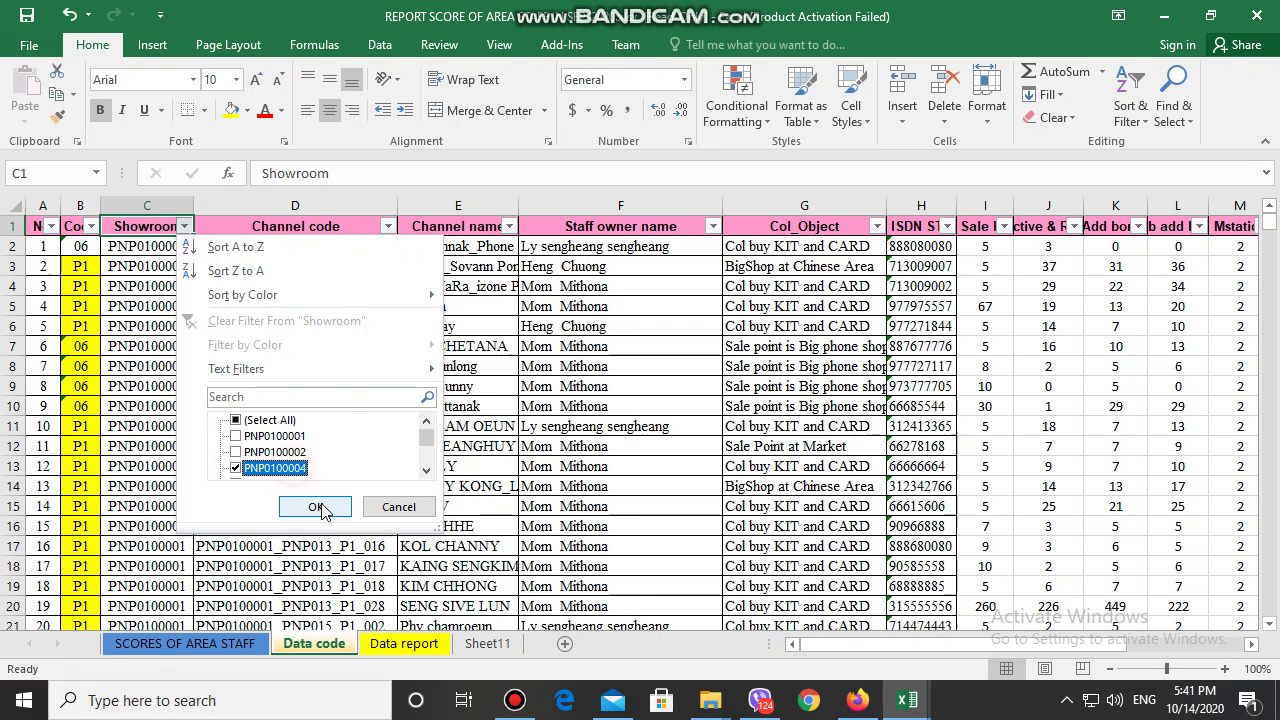
{"action": "left_click", "coordinate": [315, 507]}
{"action": "left_click", "coordinate": [700, 424]}
Sort the rows by Staff owner name, then return to the Sheet1 staff sales workbook
{"action": "left_click", "coordinate": [675, 230]}
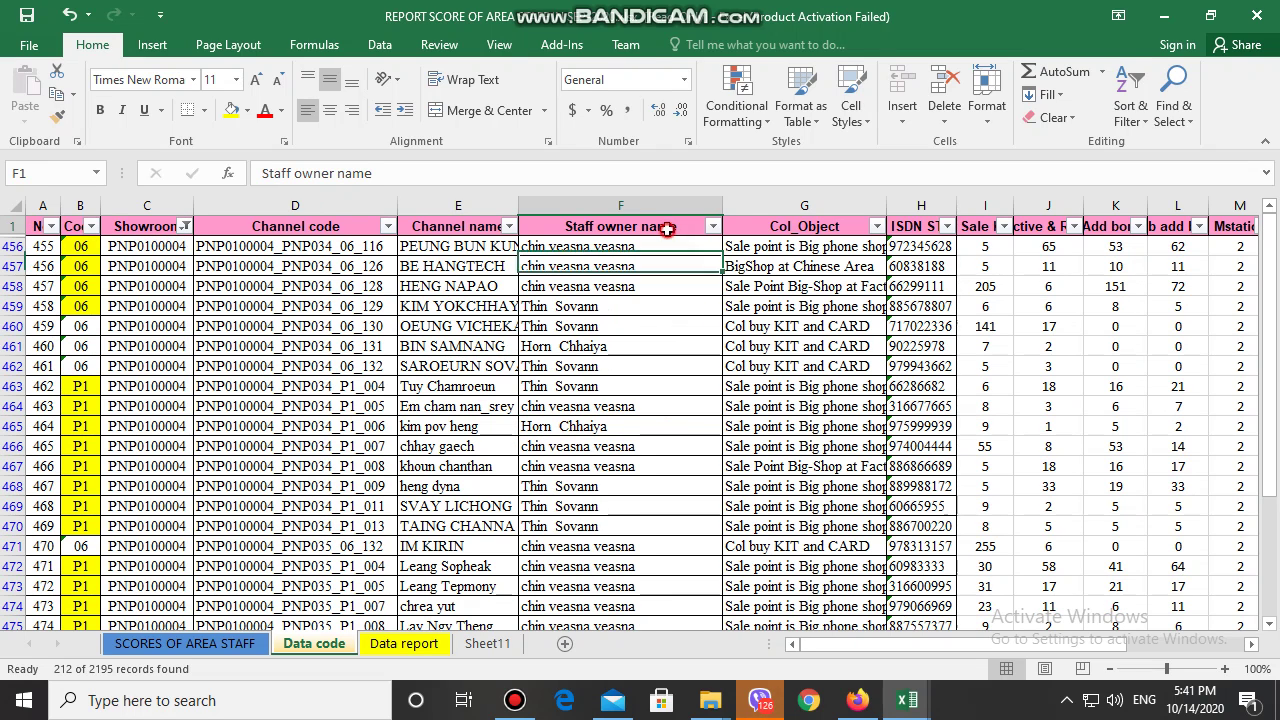
{"action": "left_click", "coordinate": [1133, 85]}
{"action": "left_click", "coordinate": [1140, 160]}
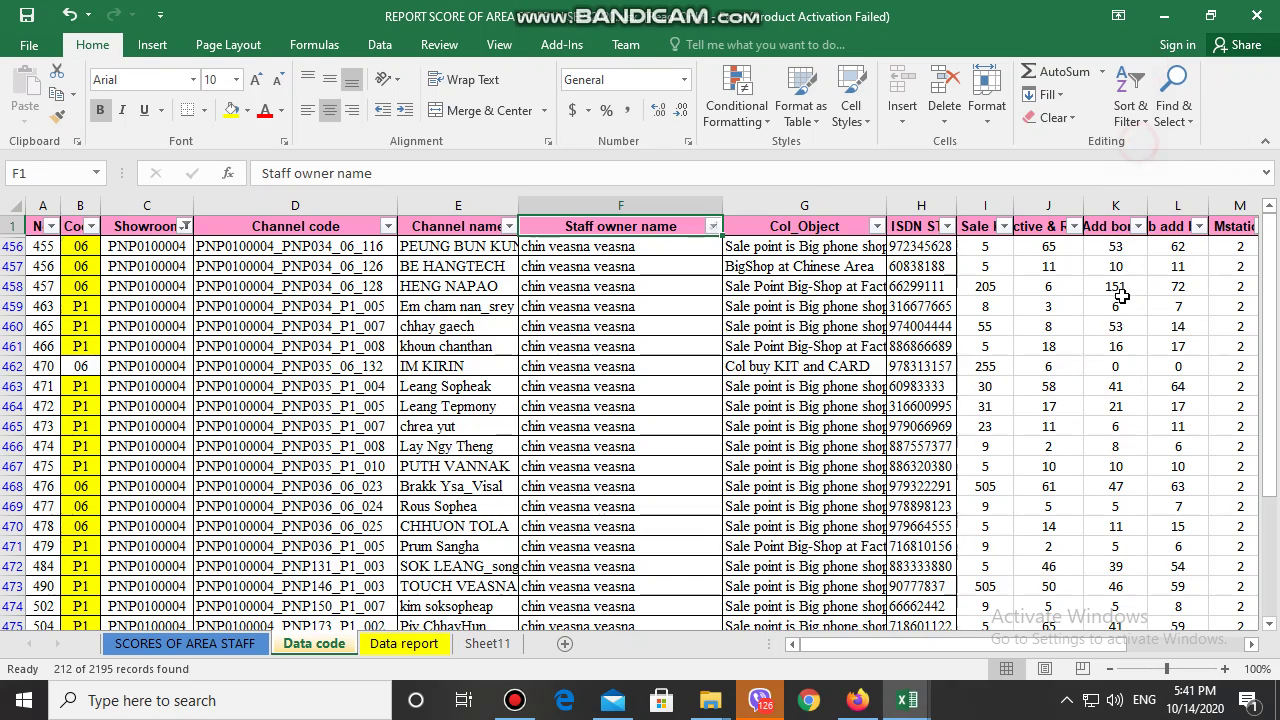
{"action": "left_click", "coordinate": [945, 490]}
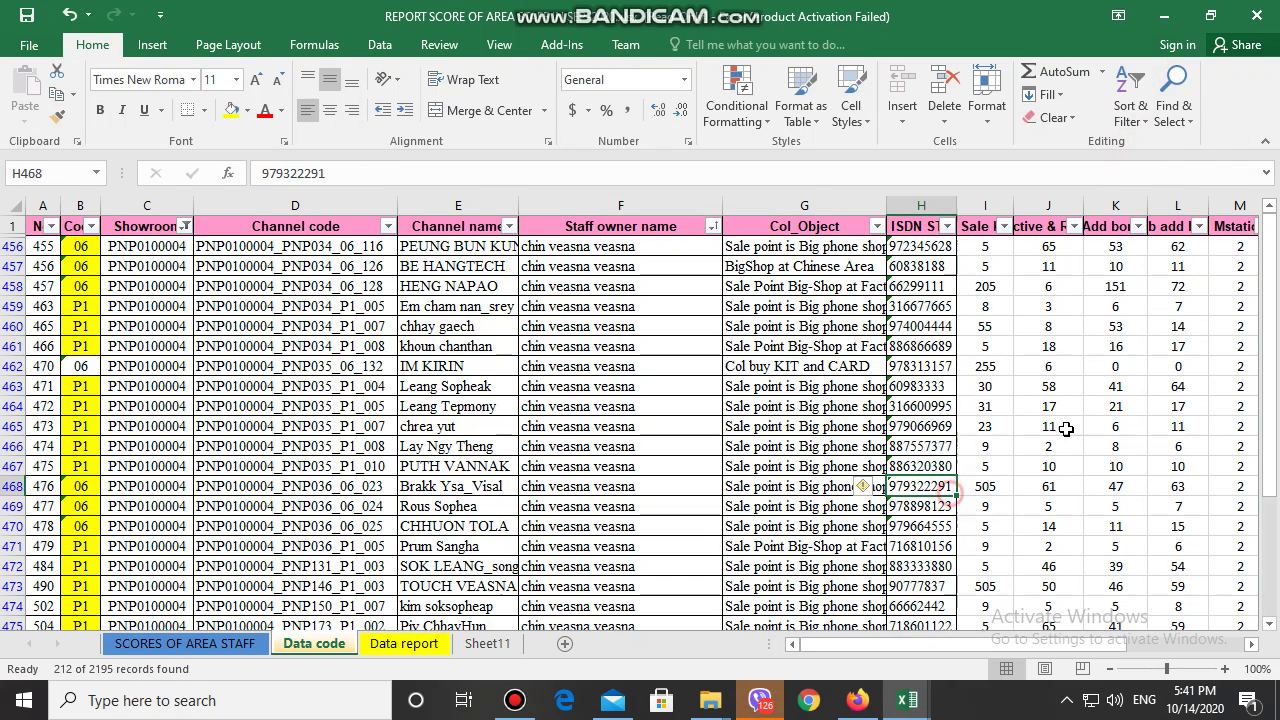
{"action": "left_click", "coordinate": [416, 325]}
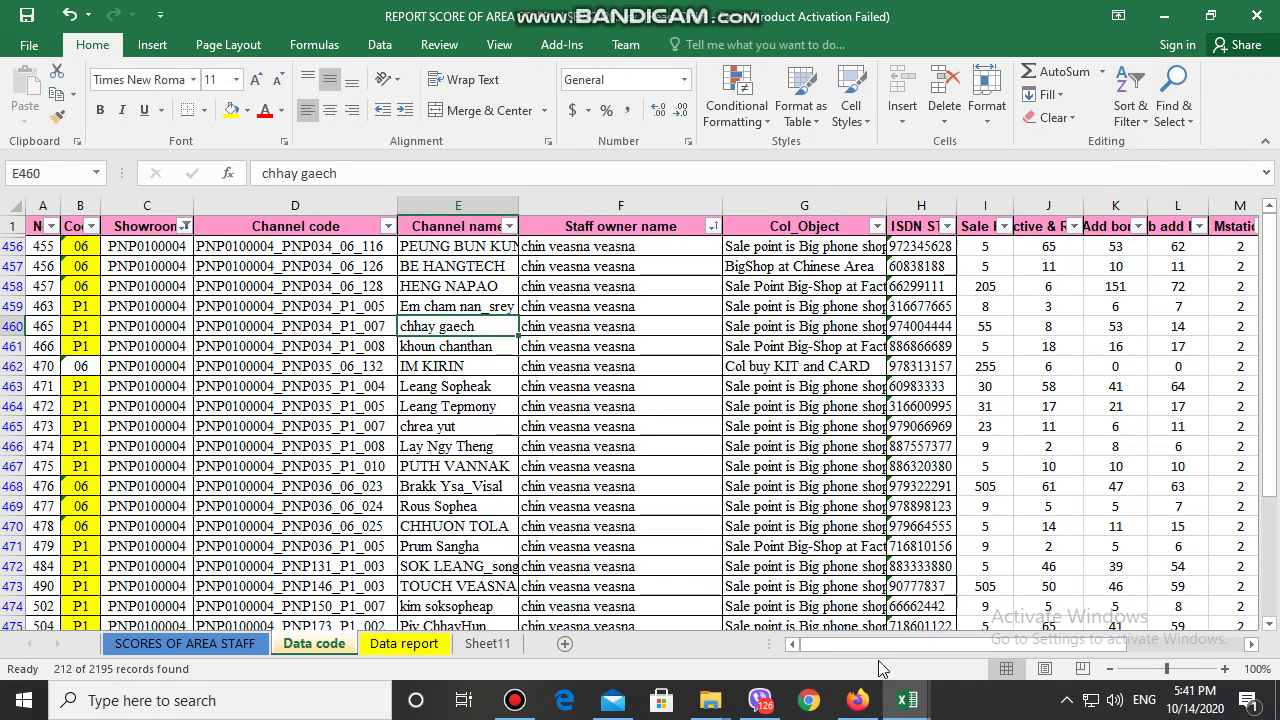
{"action": "mouse_move", "coordinate": [906, 700]}
{"action": "left_click", "coordinate": [965, 630]}
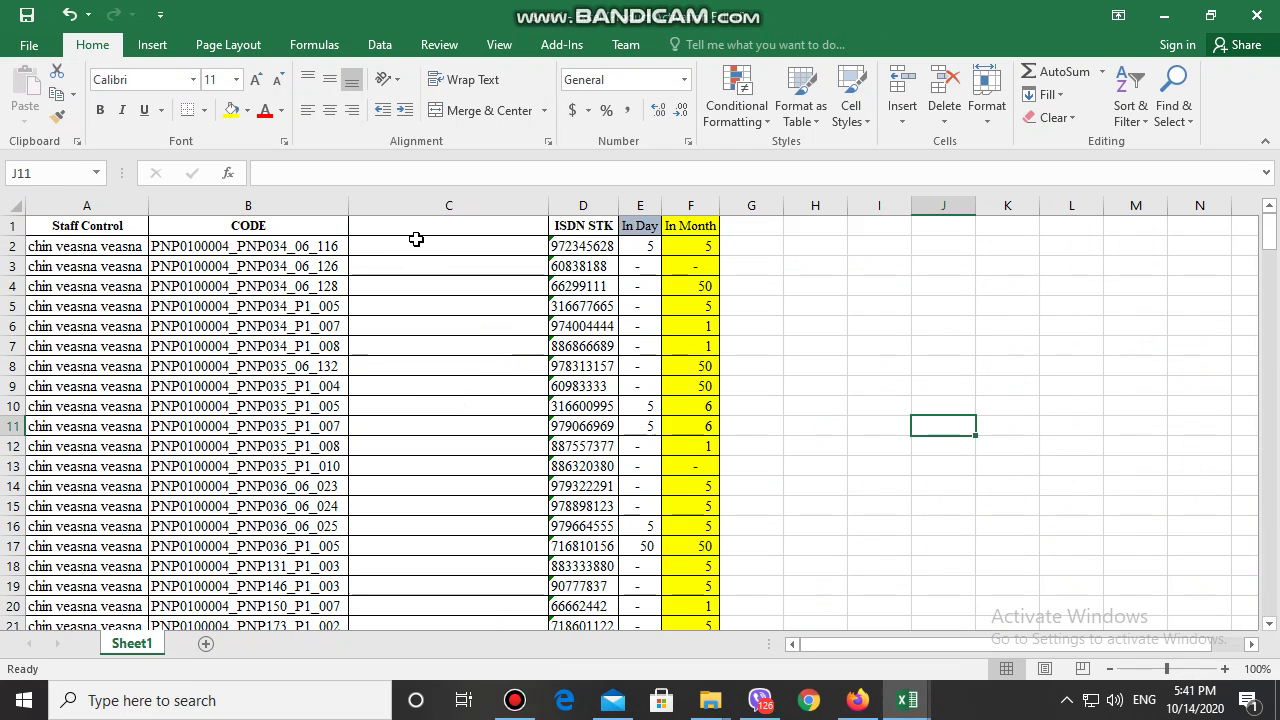
Name the empty column C header 'Channel Code'
{"action": "left_click", "coordinate": [446, 227]}
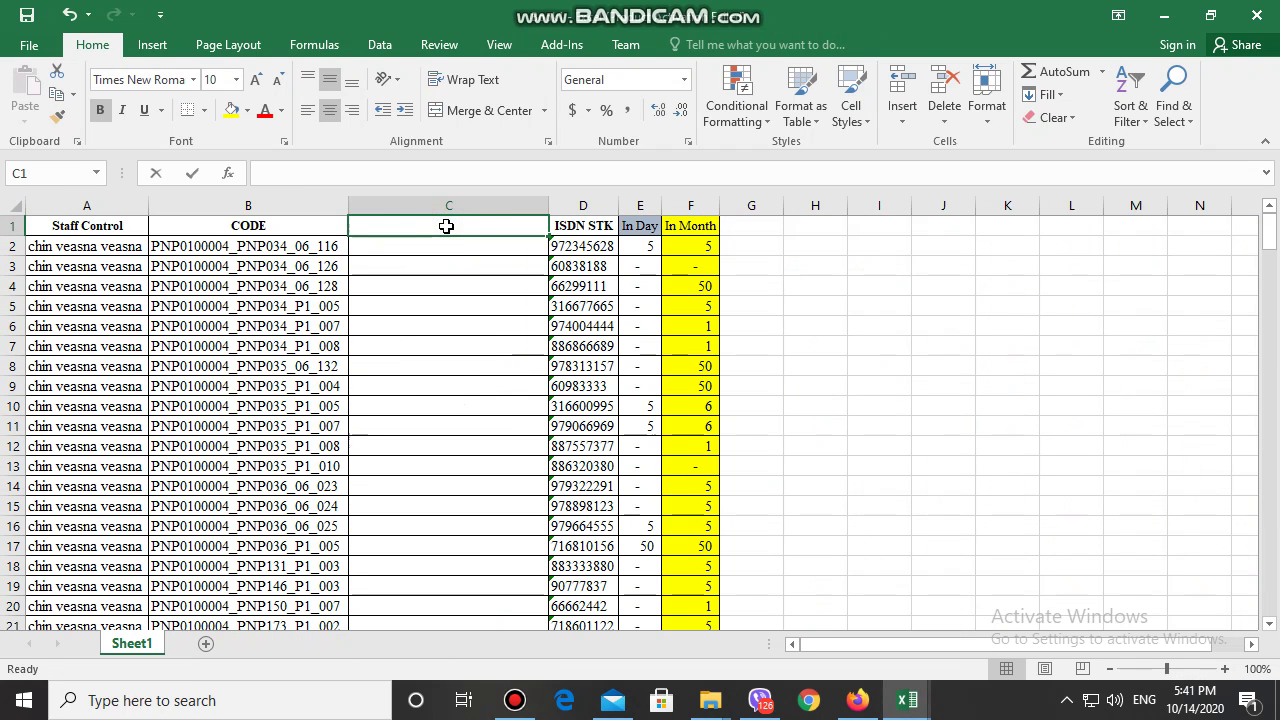
{"action": "type", "text": "Channet"}
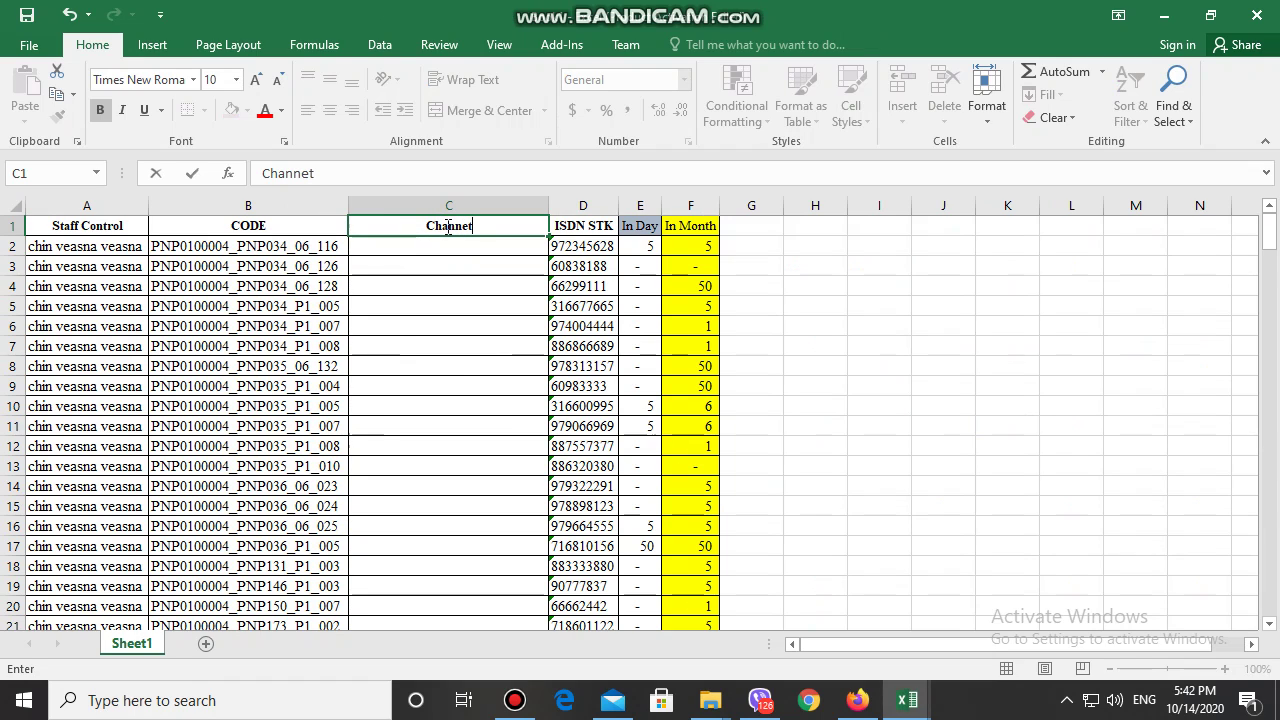
{"action": "key", "text": "BackSpace"}
{"action": "type", "text": "l C"}
{"action": "type", "text": "ode"}
{"action": "key", "text": "Return"}
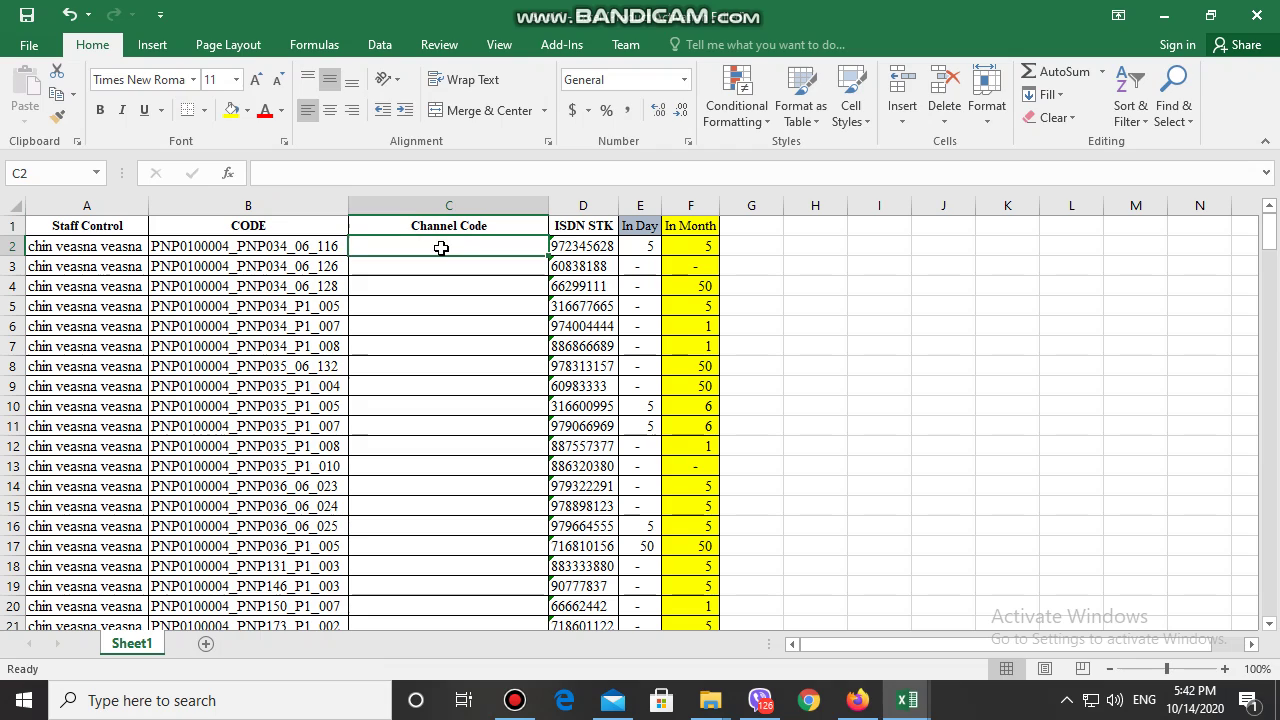
In C2, VLOOKUP B2 against the Data code sheet's $D$456:$E$667, returning column 2, exact match
{"action": "type", "text": "="}
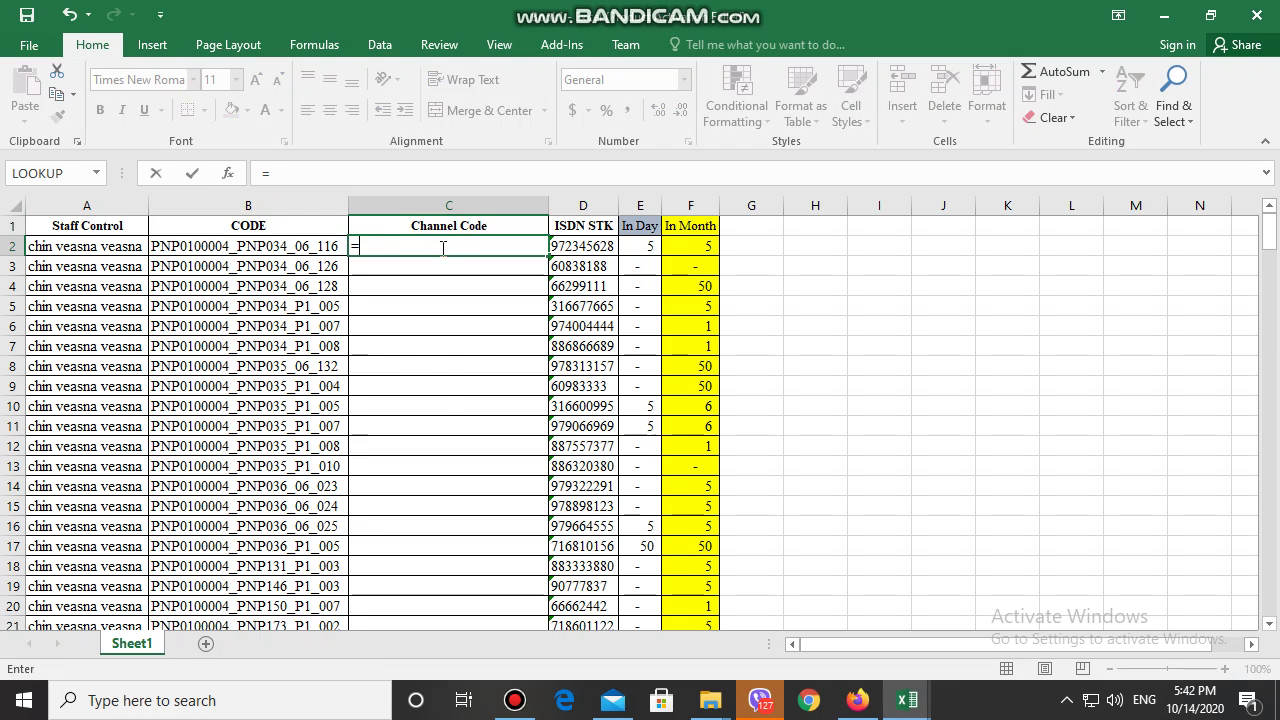
{"action": "type", "text": "v"}
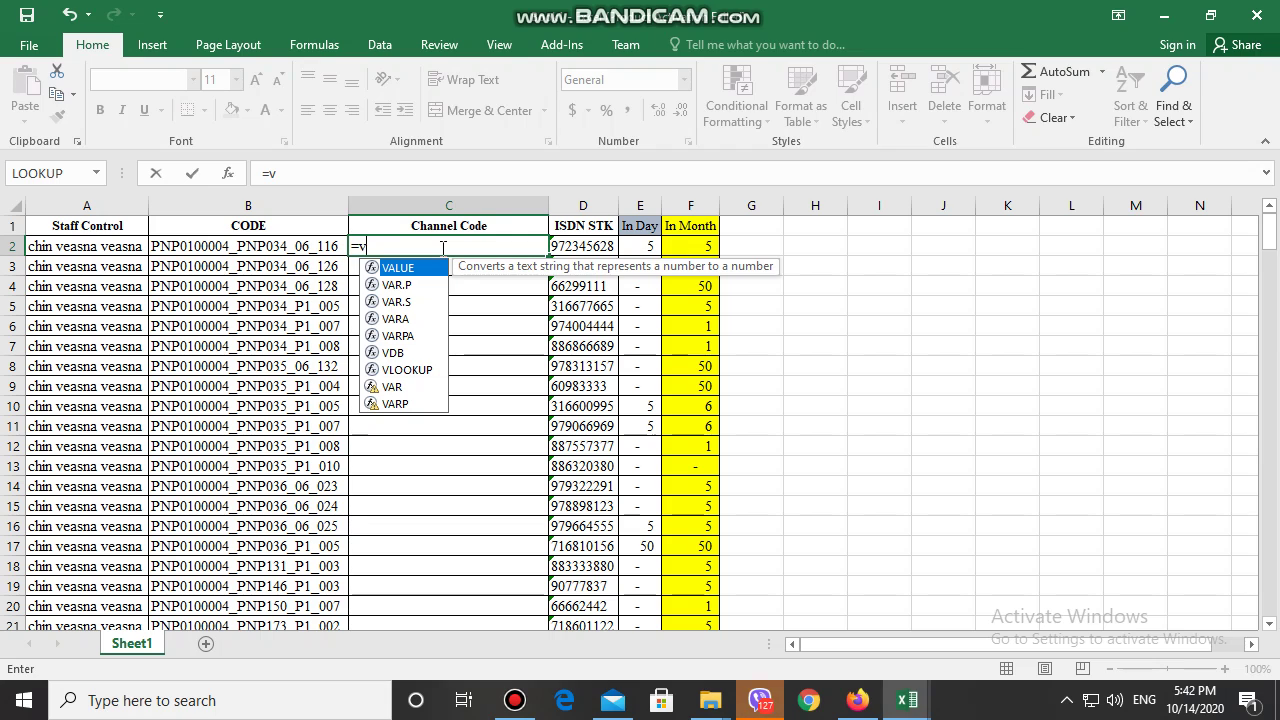
{"action": "type", "text": "lo"}
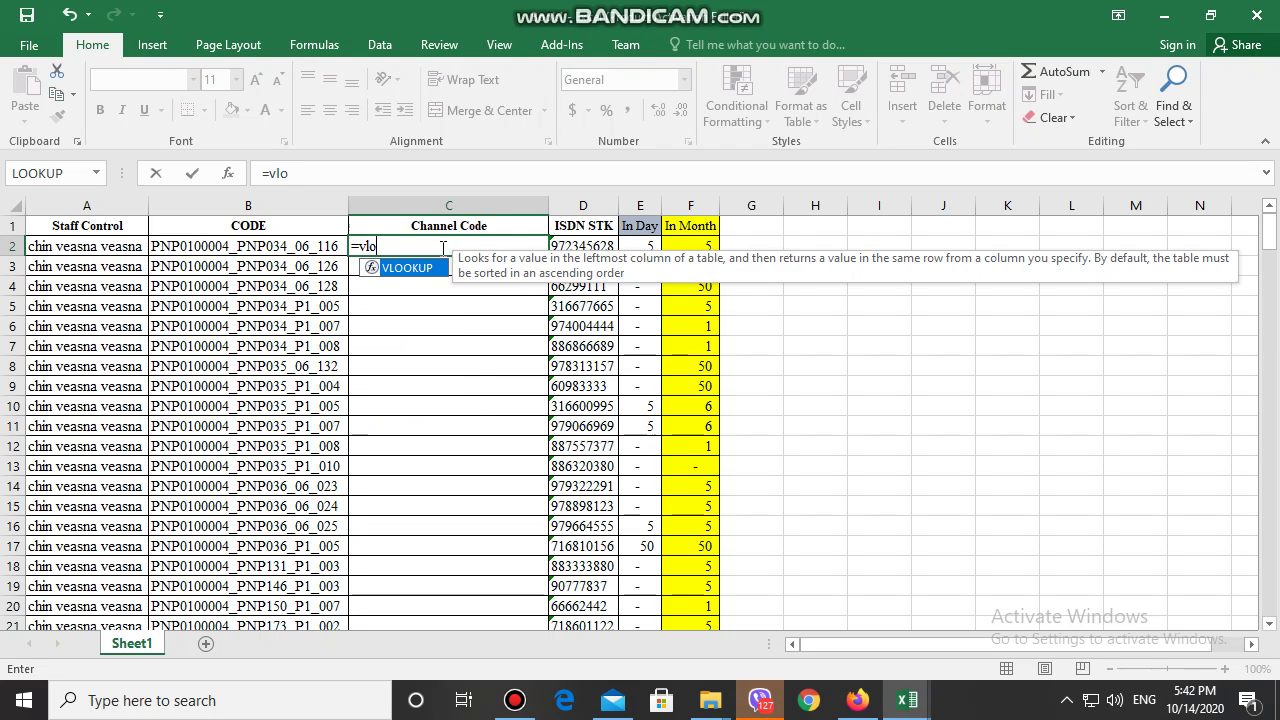
{"action": "double_click", "coordinate": [398, 268]}
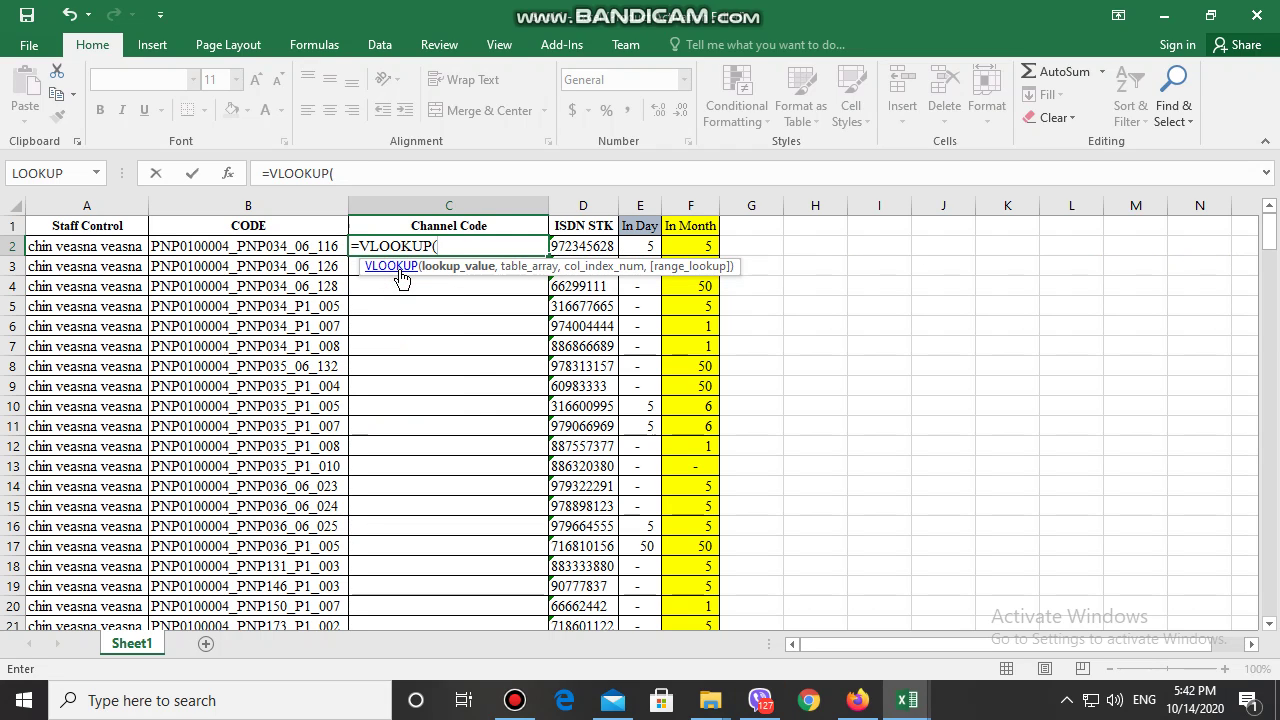
{"action": "left_click", "coordinate": [263, 245]}
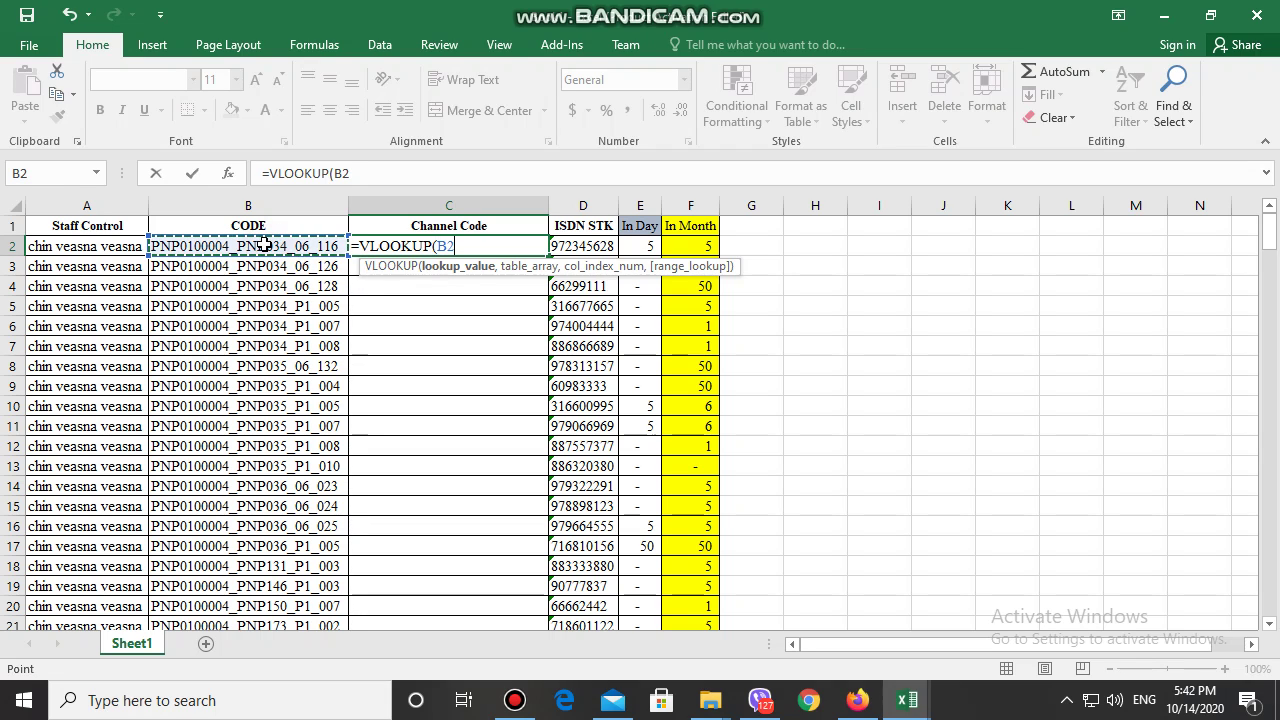
{"action": "type", "text": ","}
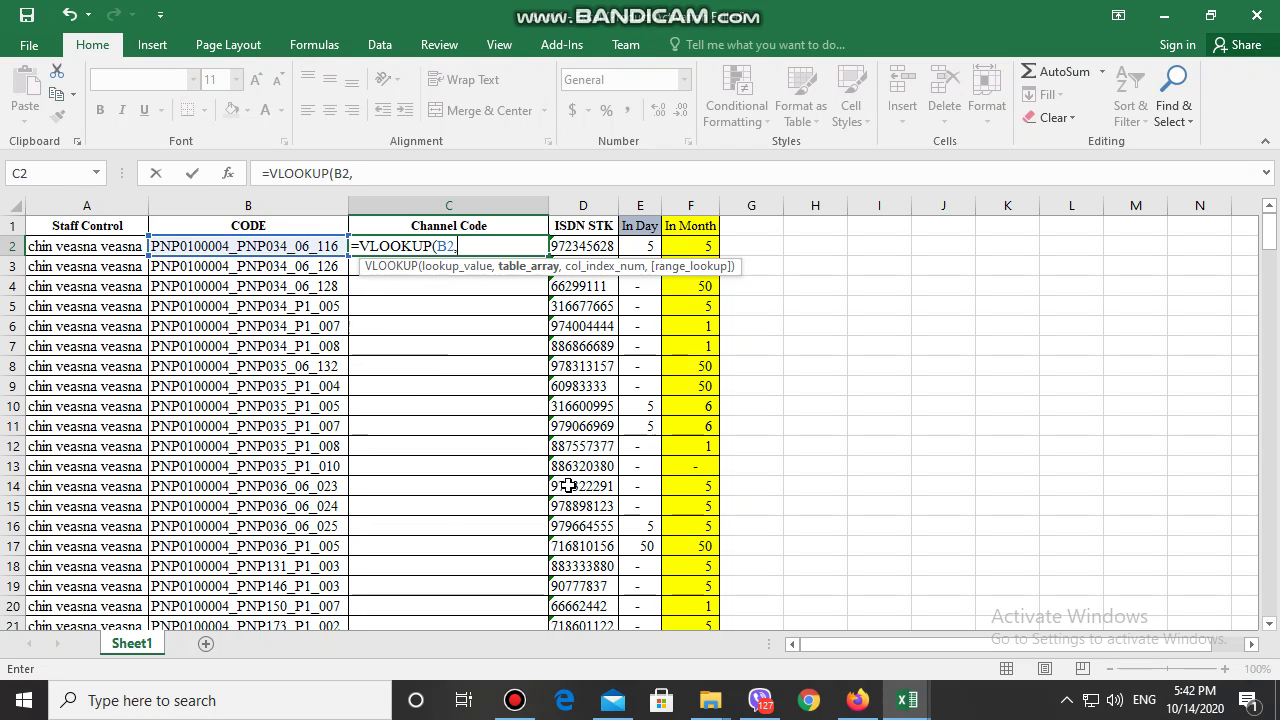
{"action": "mouse_move", "coordinate": [899, 710]}
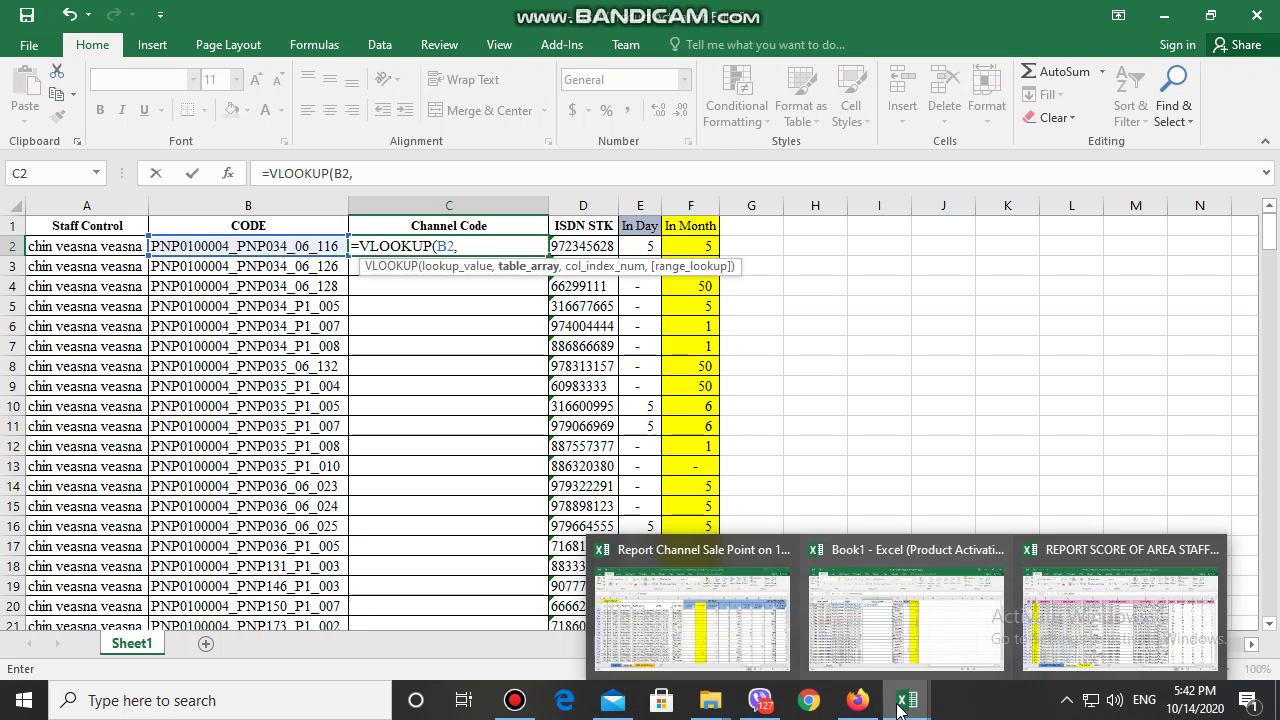
{"action": "left_click", "coordinate": [1115, 628]}
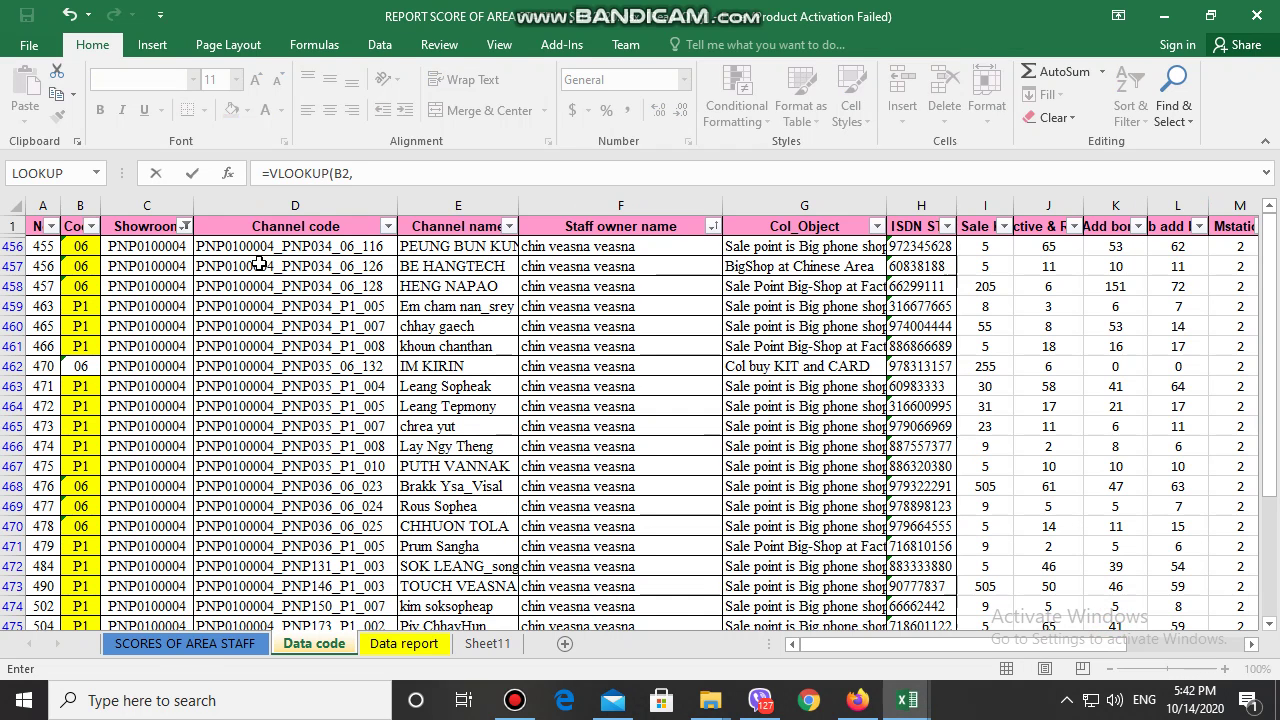
{"action": "left_click_drag", "start_coordinate": [237, 251], "coordinate": [455, 254]}
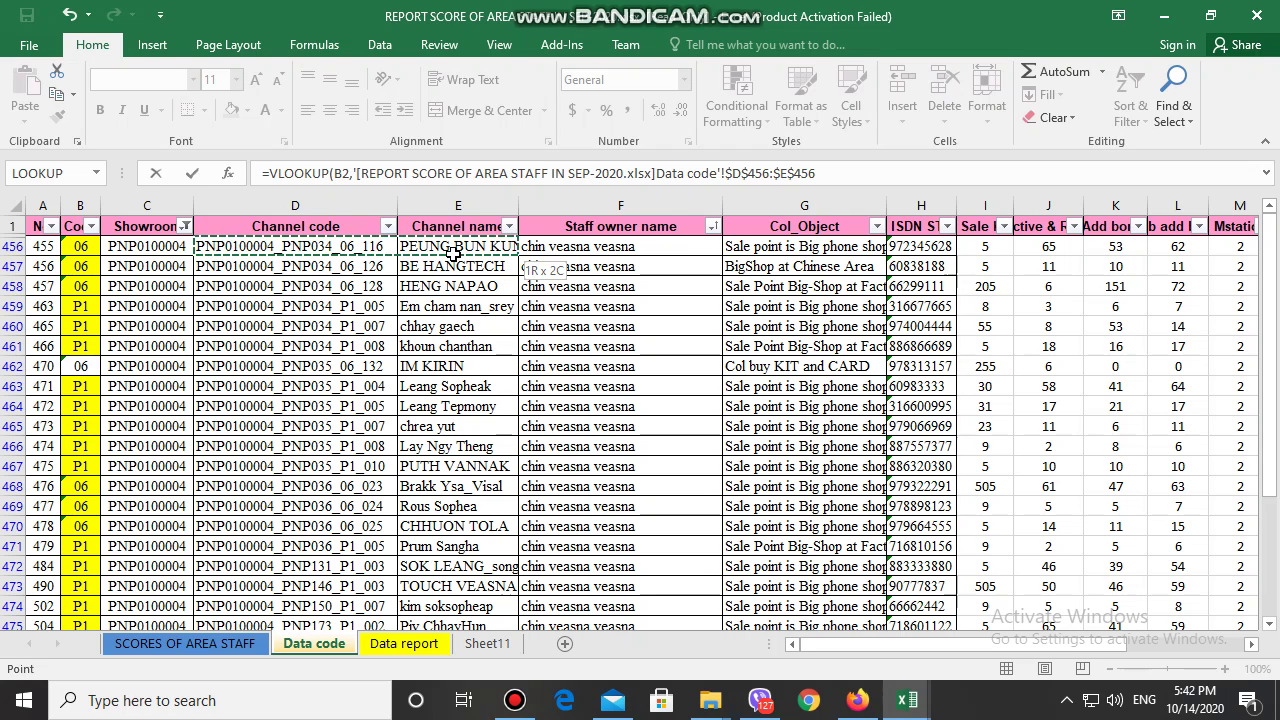
{"action": "key", "text": "ctrl+shift+Down"}
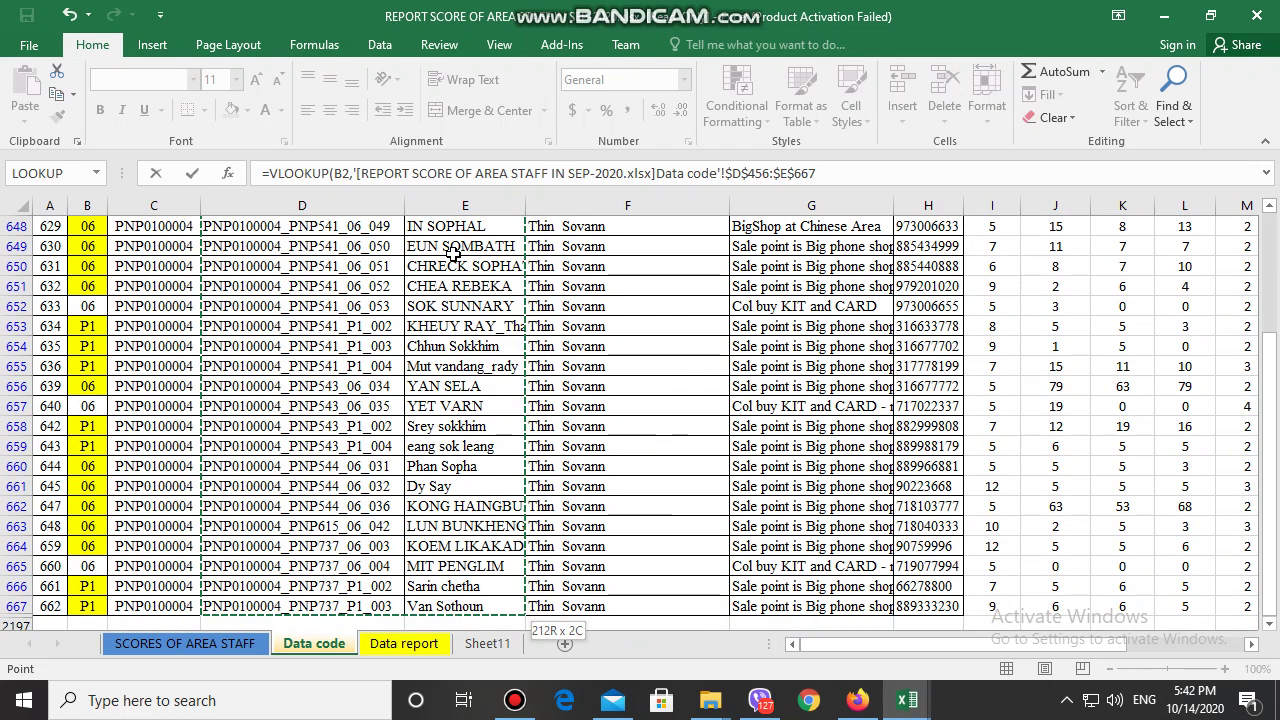
{"action": "type", "text": ","}
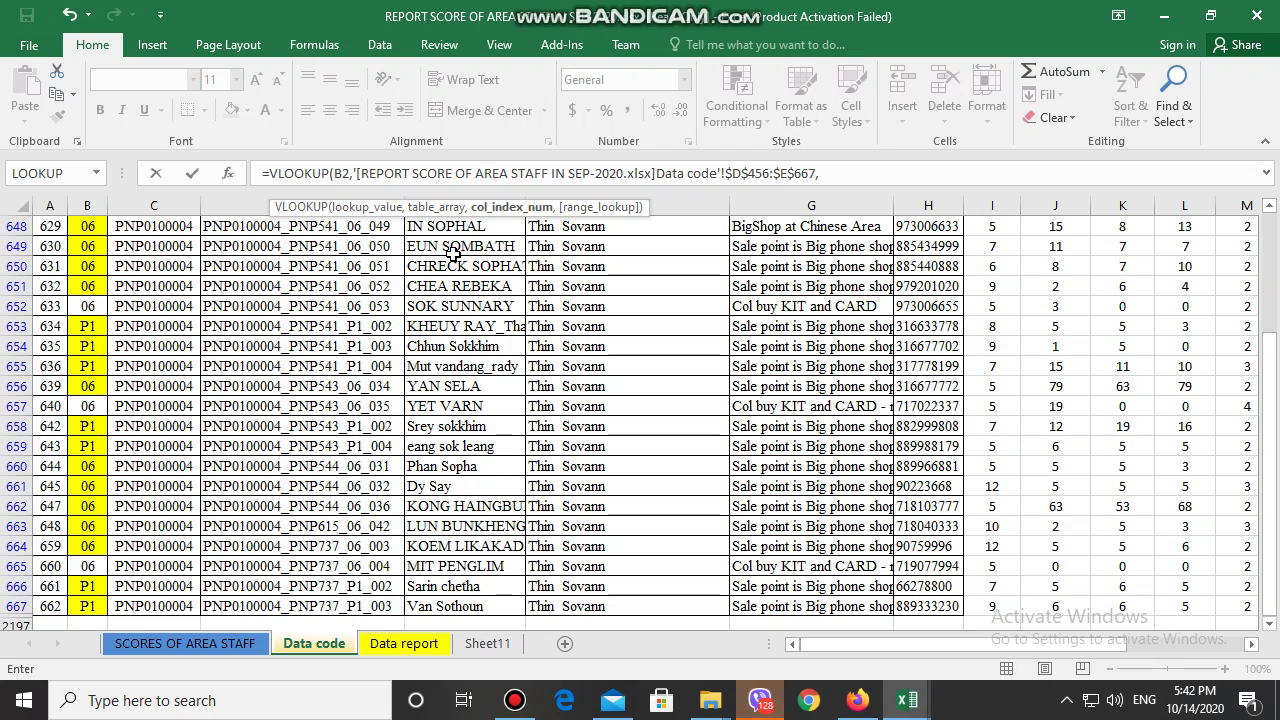
{"action": "type", "text": "2,"}
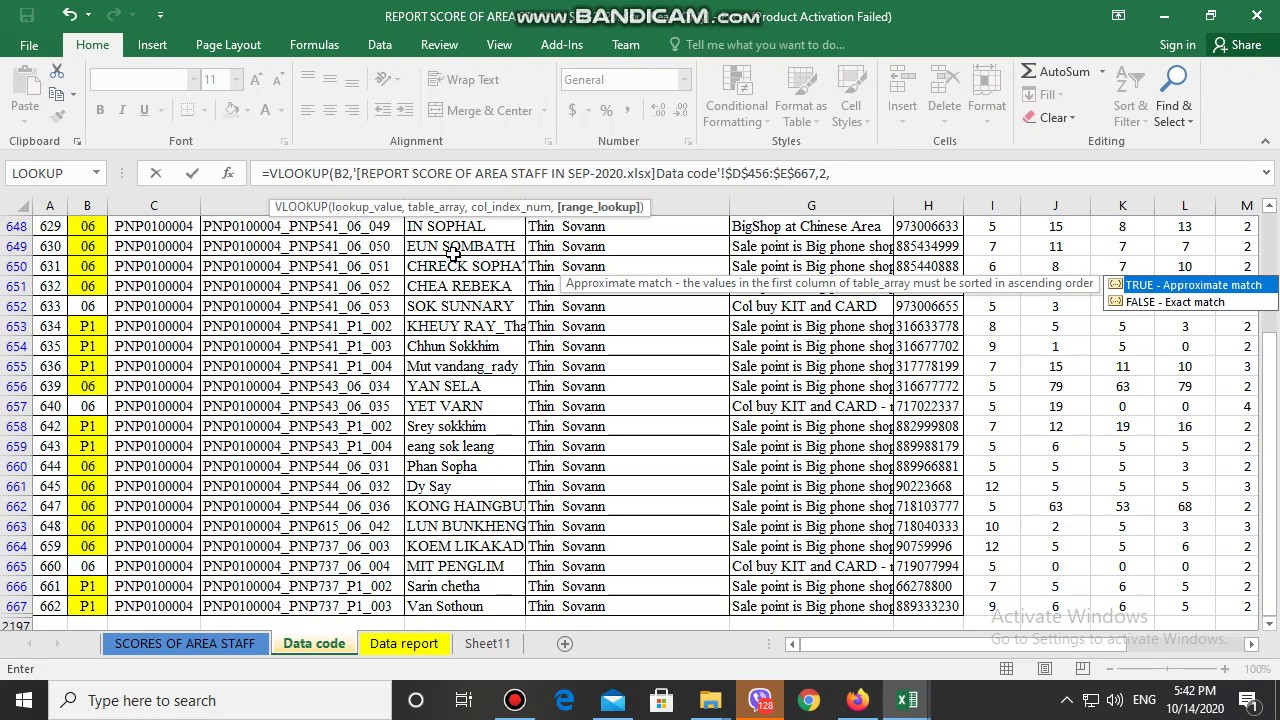
{"action": "type", "text": "0"}
{"action": "type", "text": ")"}
{"action": "key", "text": "Return"}
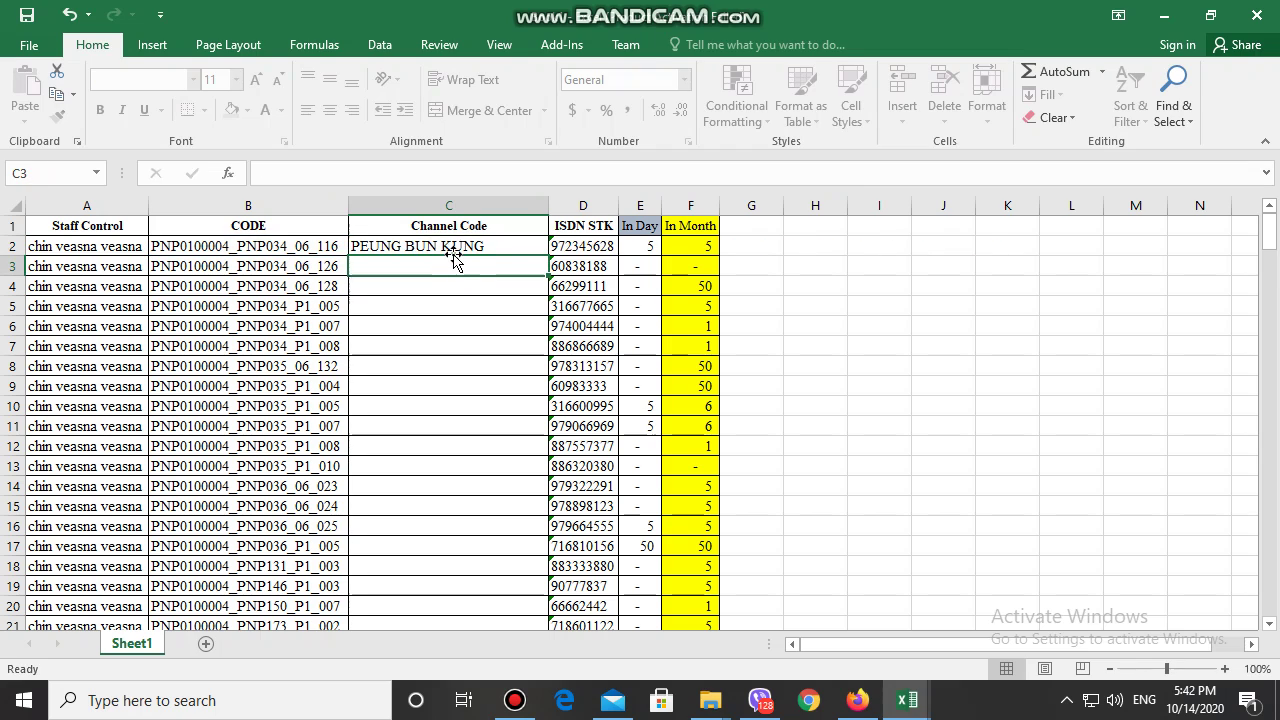
{"action": "left_click", "coordinate": [884, 406]}
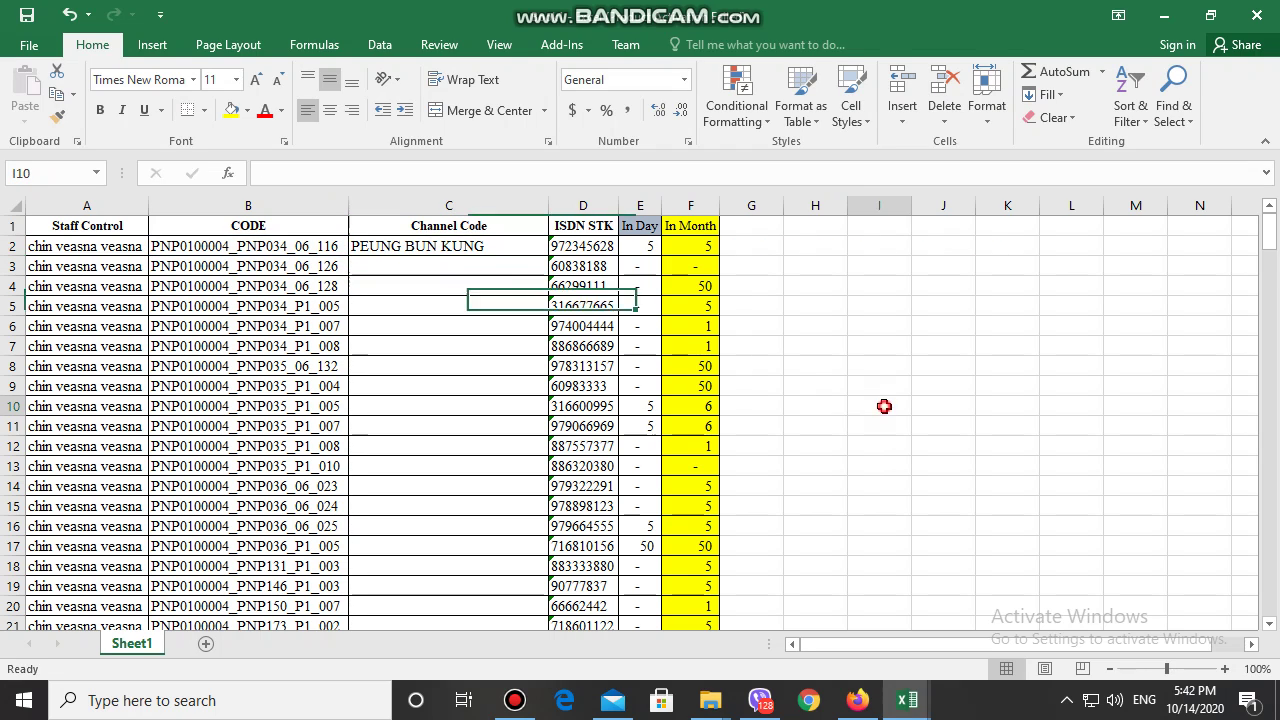
Copy the C2 VLOOKUP formula down column C so all 212 rows show channel names
{"action": "left_click", "coordinate": [456, 248]}
{"action": "mouse_move", "coordinate": [548, 255]}
{"action": "left_mouse_down"}
{"action": "mouse_move", "coordinate": [474, 240]}
{"action": "mouse_move", "coordinate": [529, 251]}
{"action": "left_mouse_up"}
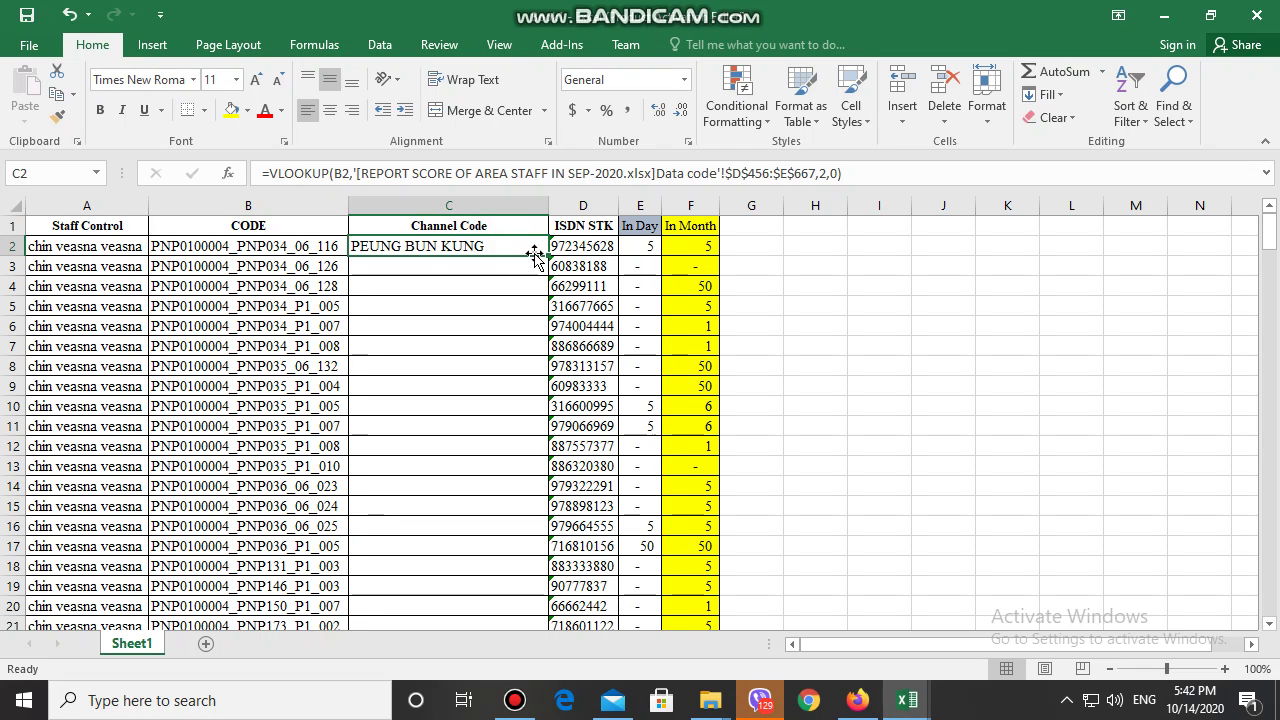
{"action": "left_click_drag", "start_coordinate": [545, 254], "coordinate": [545, 254]}
{"action": "double_click", "coordinate": [545, 254]}
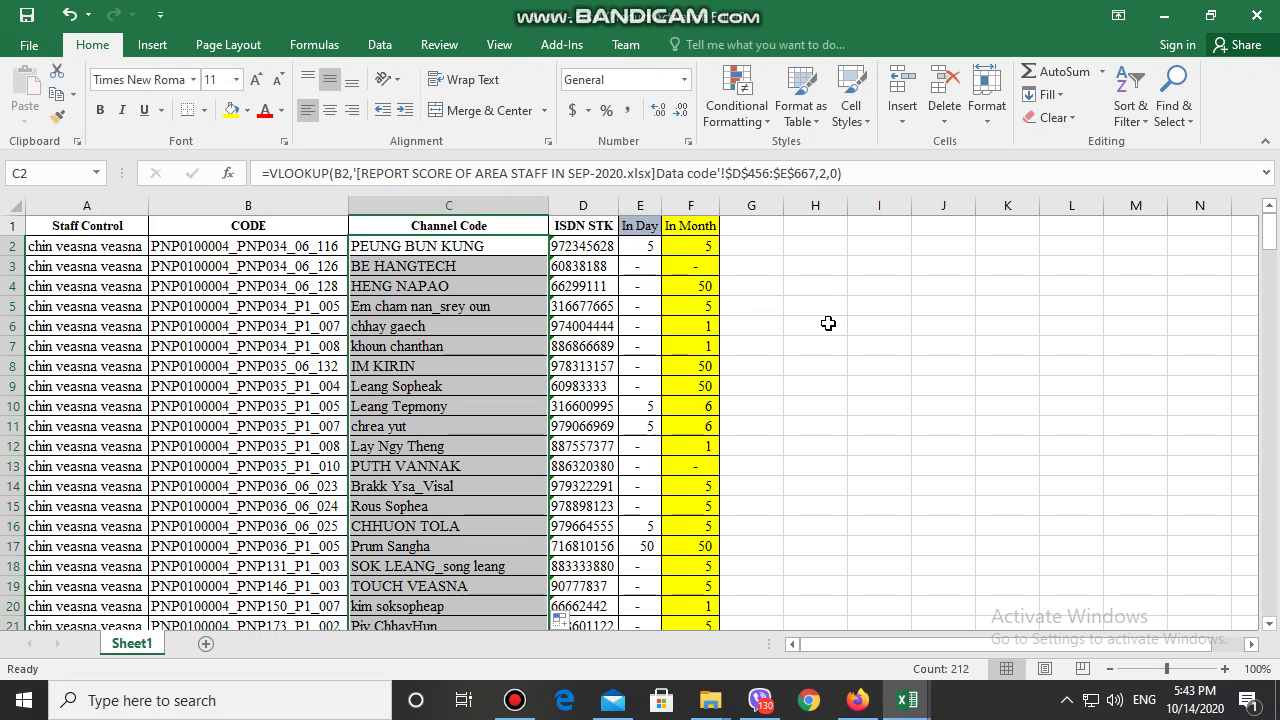
{"action": "left_click", "coordinate": [880, 385]}
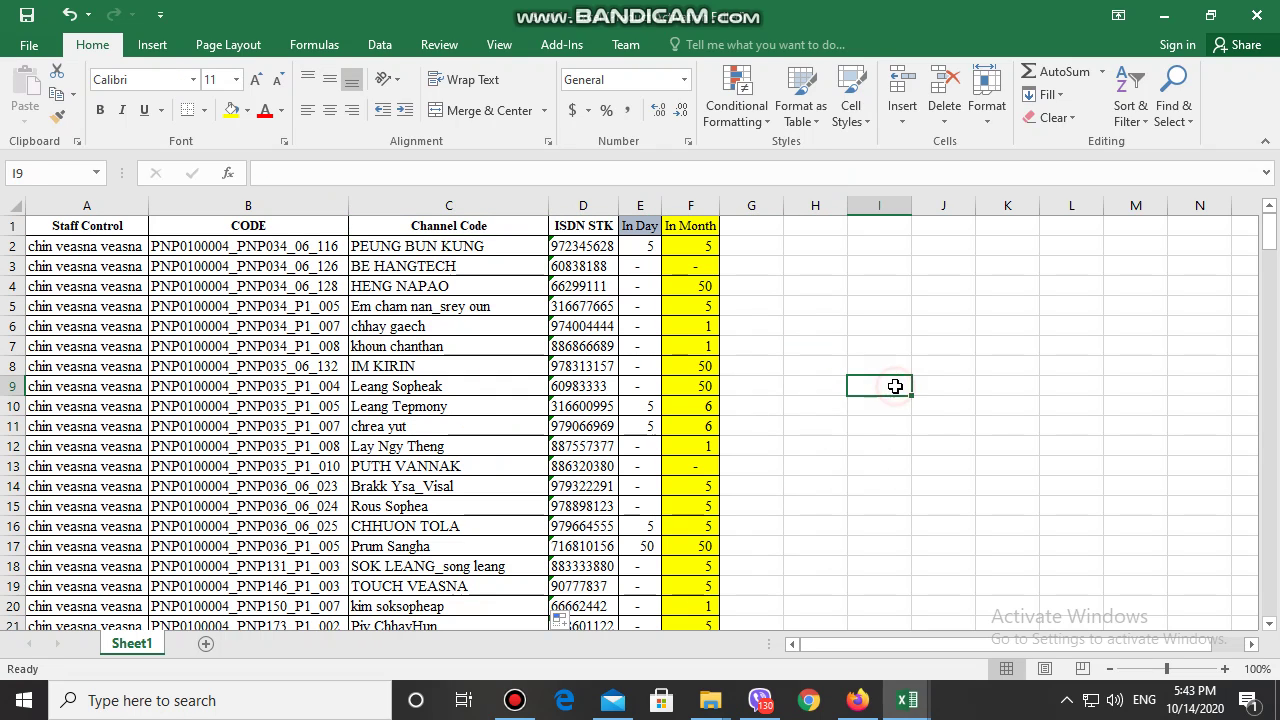
Turn on filters for the header row
{"action": "left_click", "coordinate": [692, 225]}
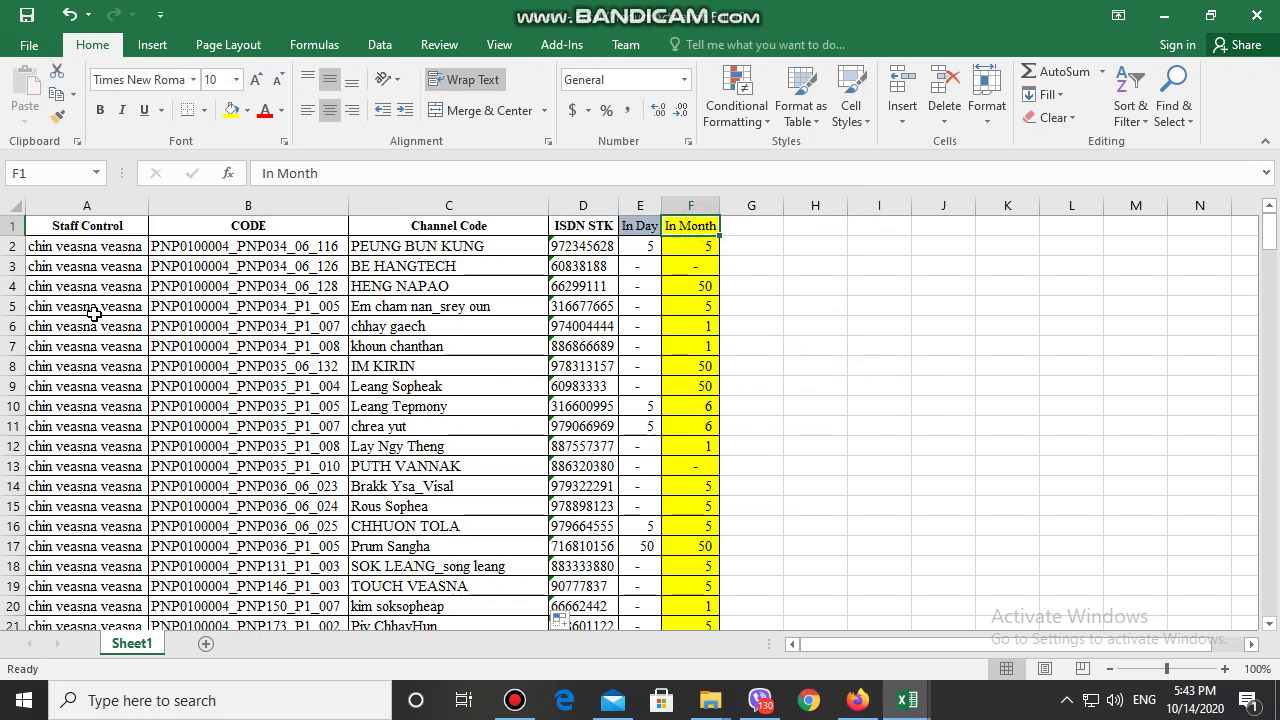
{"action": "left_click", "coordinate": [12, 226]}
{"action": "left_click", "coordinate": [1147, 113]}
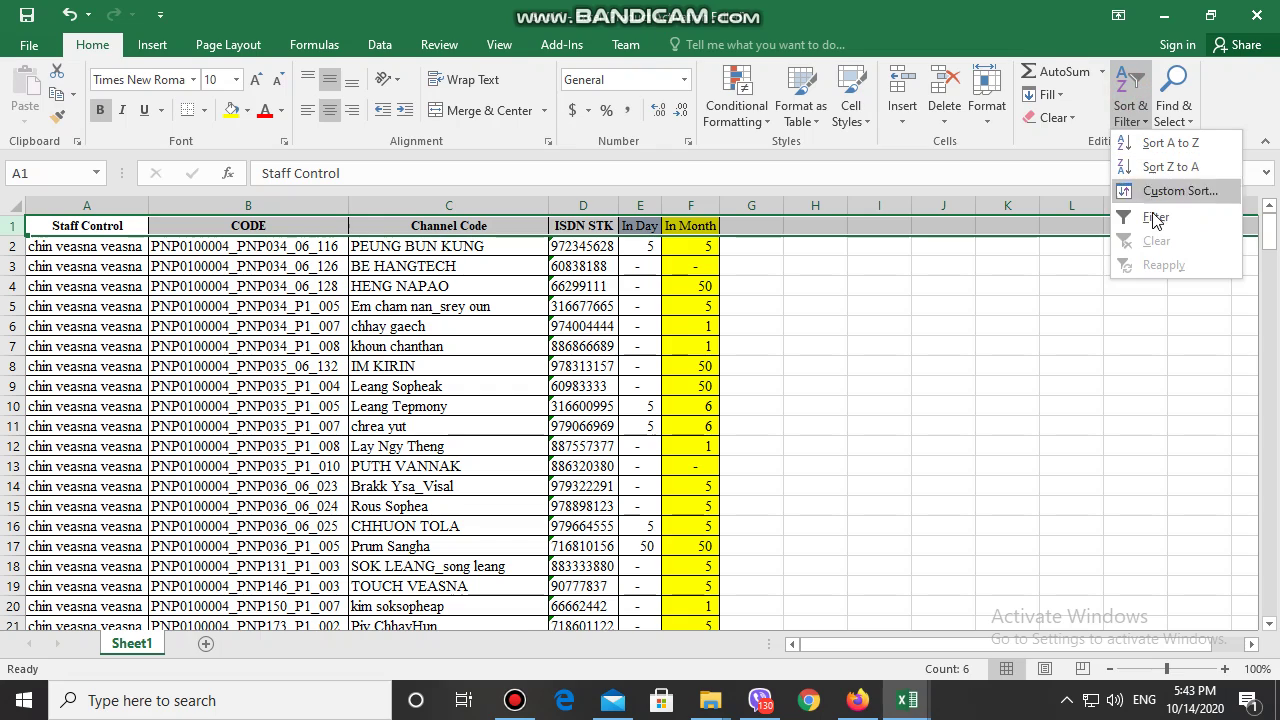
{"action": "left_click", "coordinate": [1152, 212]}
{"action": "left_click", "coordinate": [982, 388]}
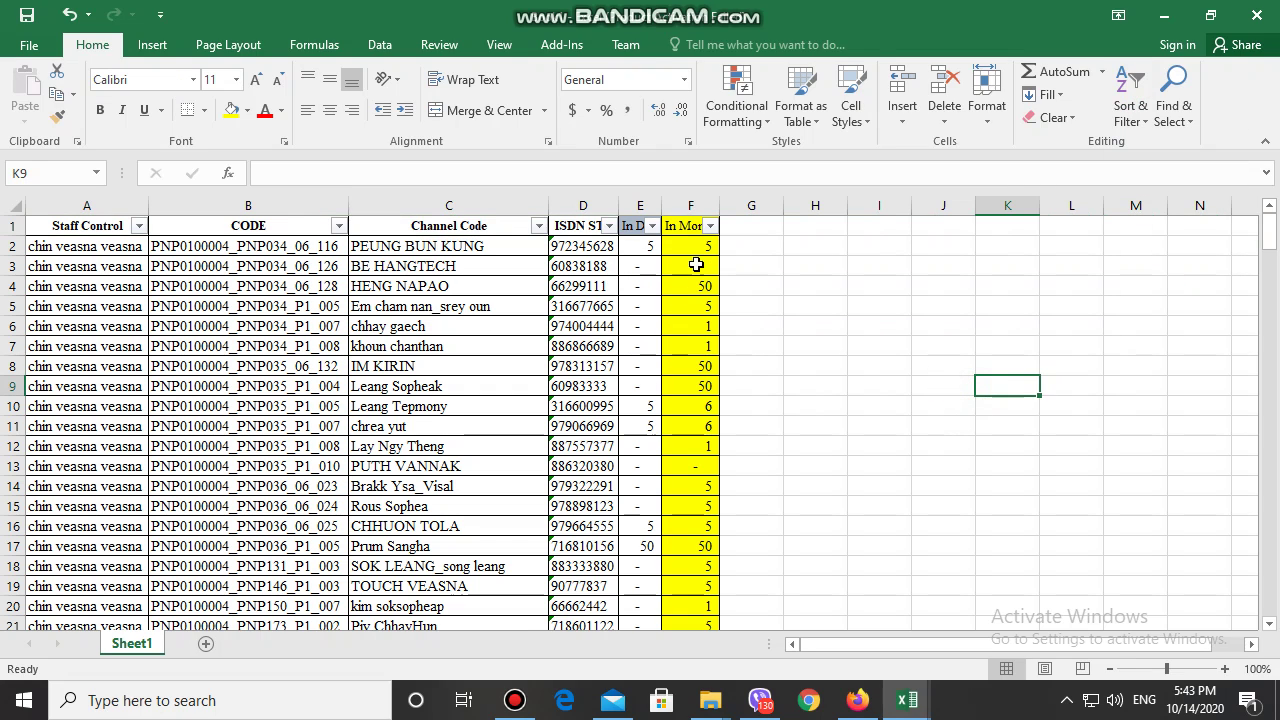
Filter Staff Control to only the first staff member, showing 82 of 212 records
{"action": "left_click", "coordinate": [710, 228]}
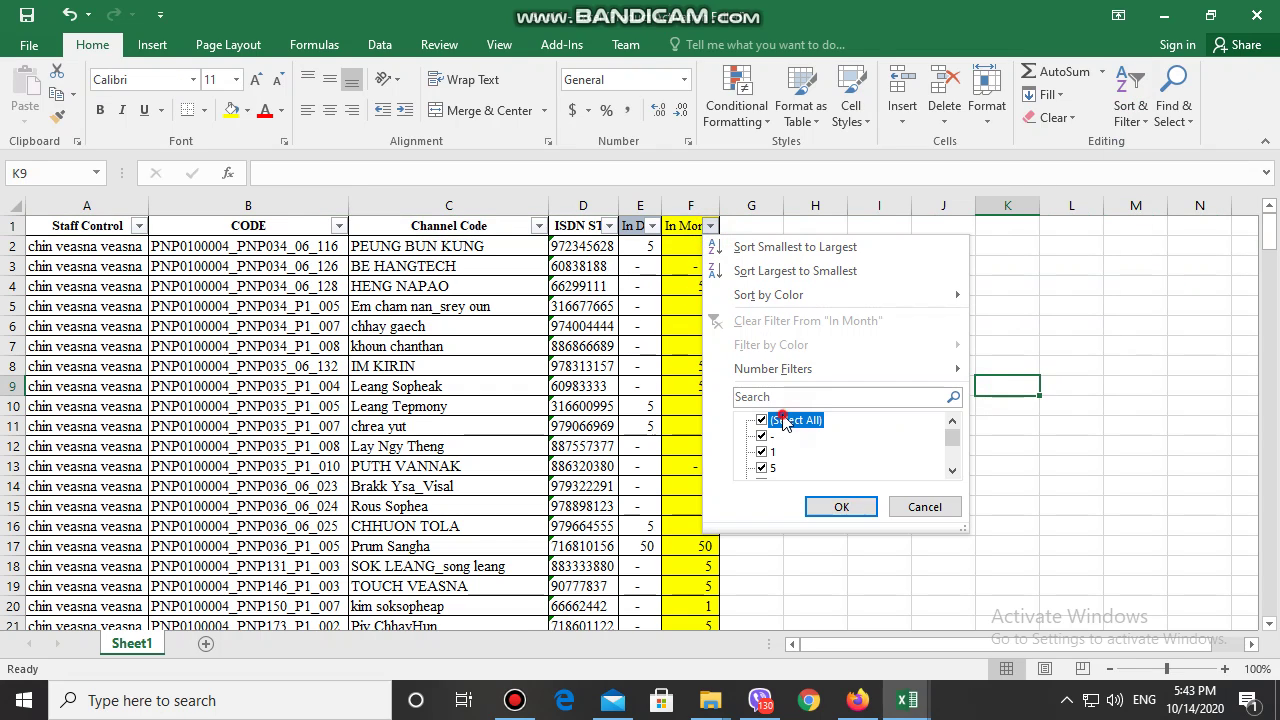
{"action": "left_click", "coordinate": [762, 420]}
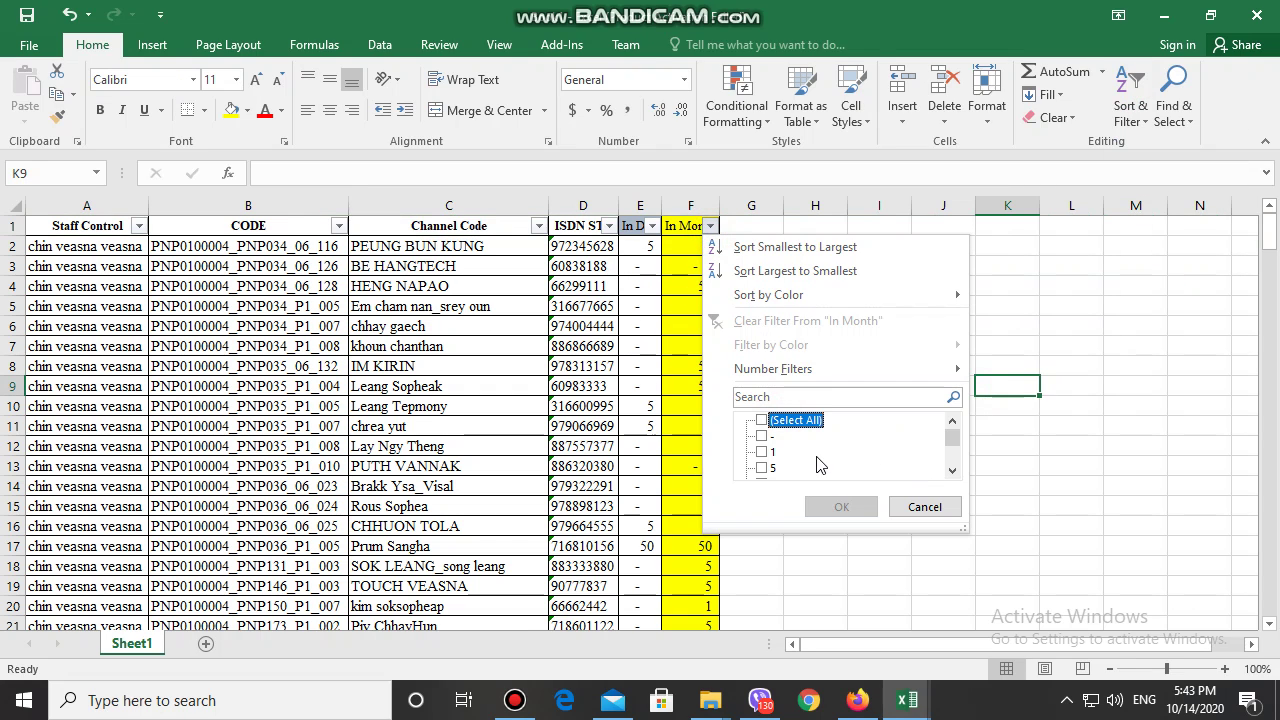
{"action": "left_click", "coordinate": [925, 506]}
{"action": "left_click", "coordinate": [916, 506]}
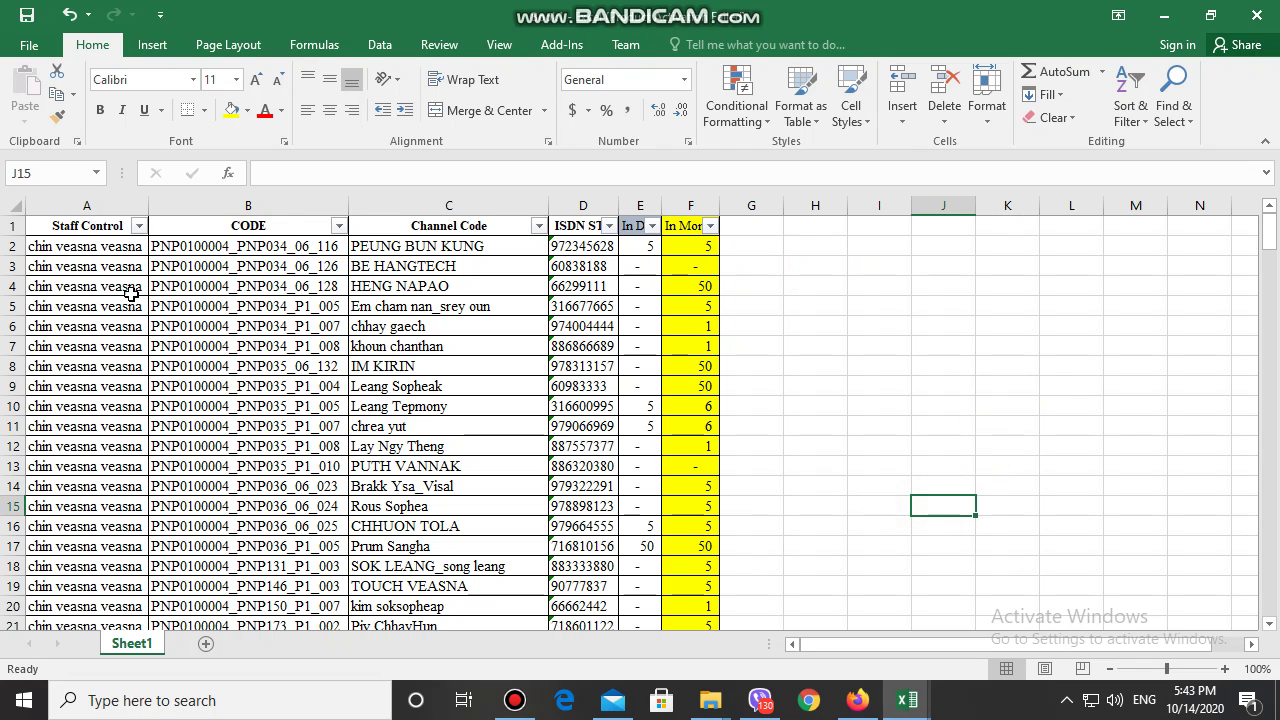
{"action": "left_click", "coordinate": [139, 226]}
{"action": "left_click", "coordinate": [192, 420]}
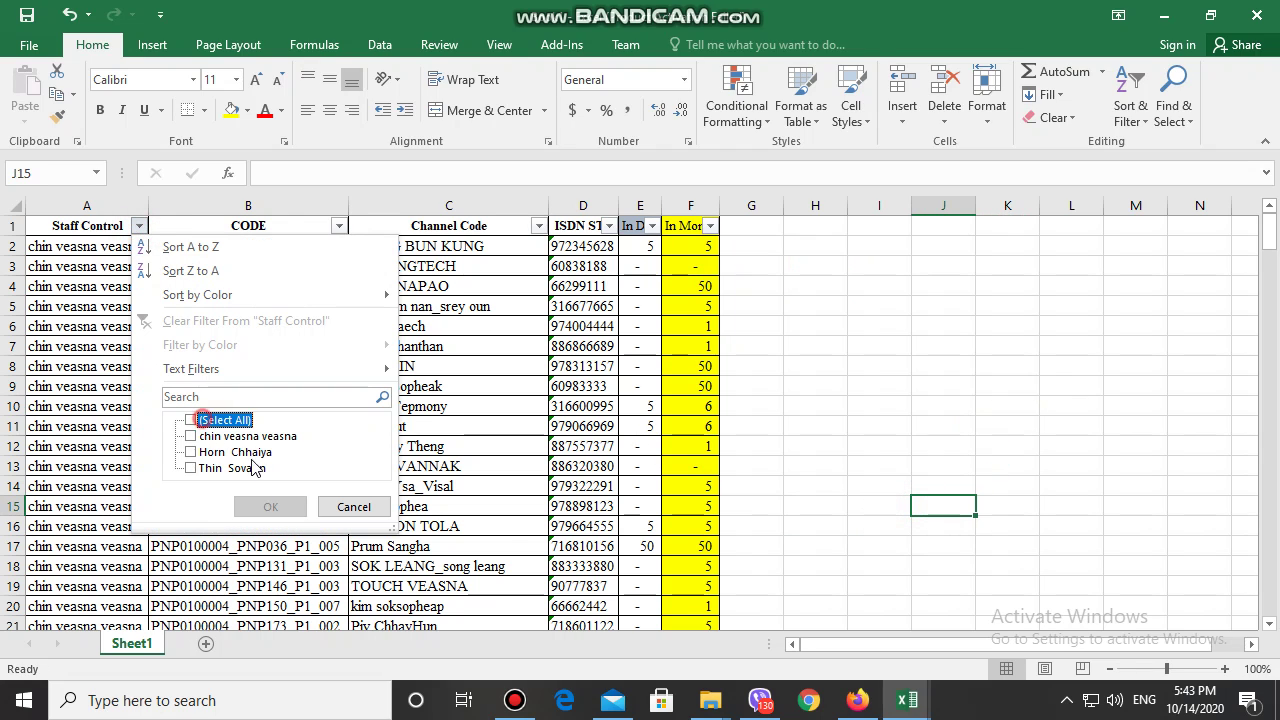
{"action": "left_click", "coordinate": [203, 436]}
{"action": "left_click", "coordinate": [242, 507]}
{"action": "left_click", "coordinate": [857, 389]}
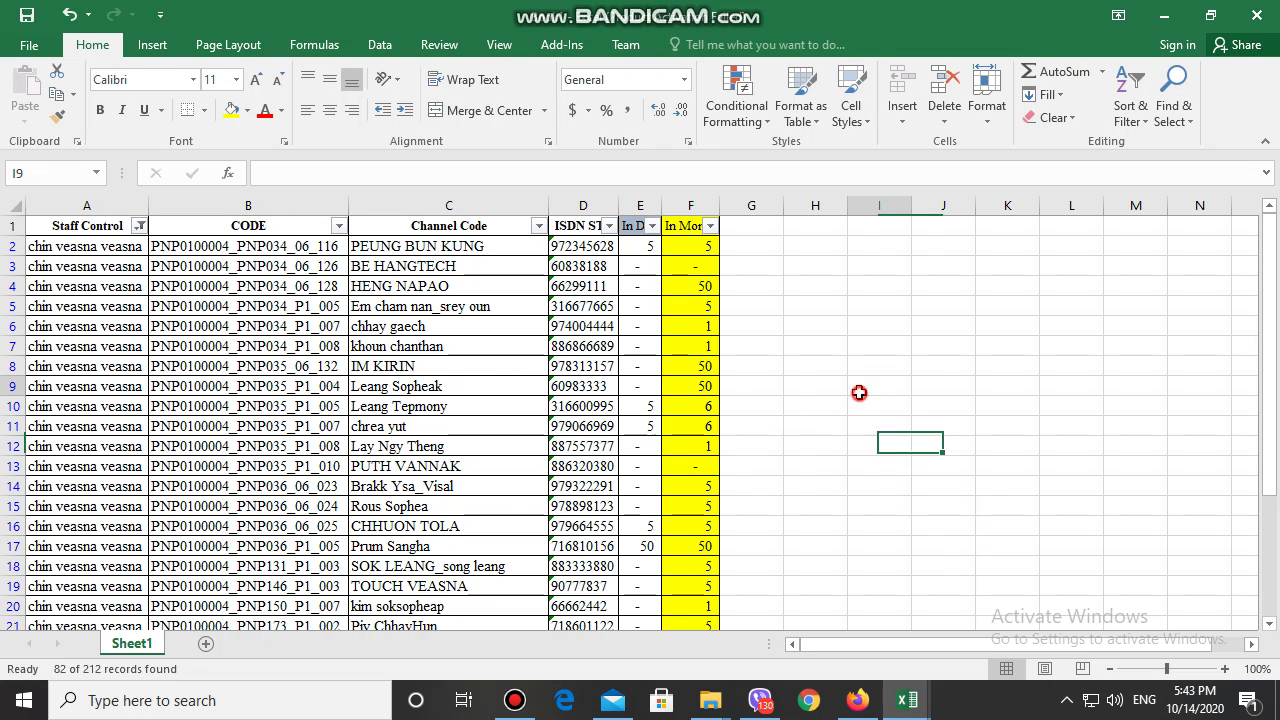
Give the header row a green fill colour
{"action": "left_click", "coordinate": [14, 226]}
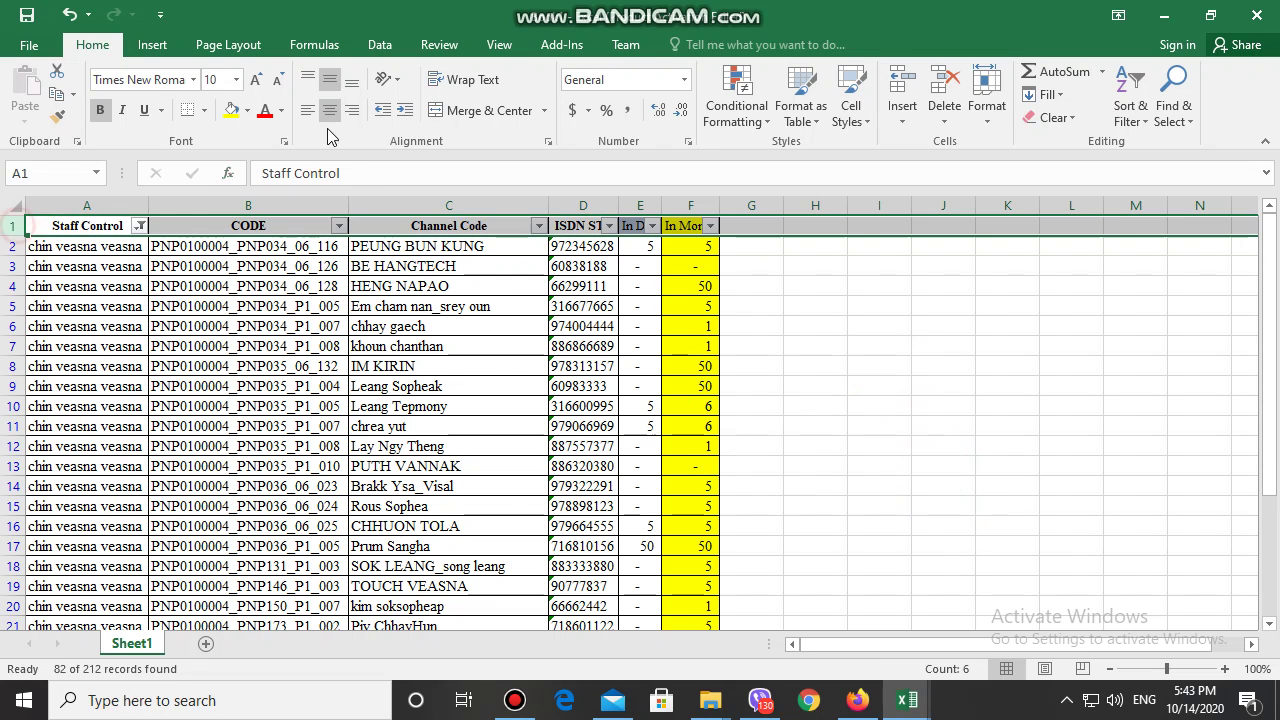
{"action": "left_click", "coordinate": [247, 110]}
{"action": "left_click", "coordinate": [315, 266]}
{"action": "left_click", "coordinate": [943, 486]}
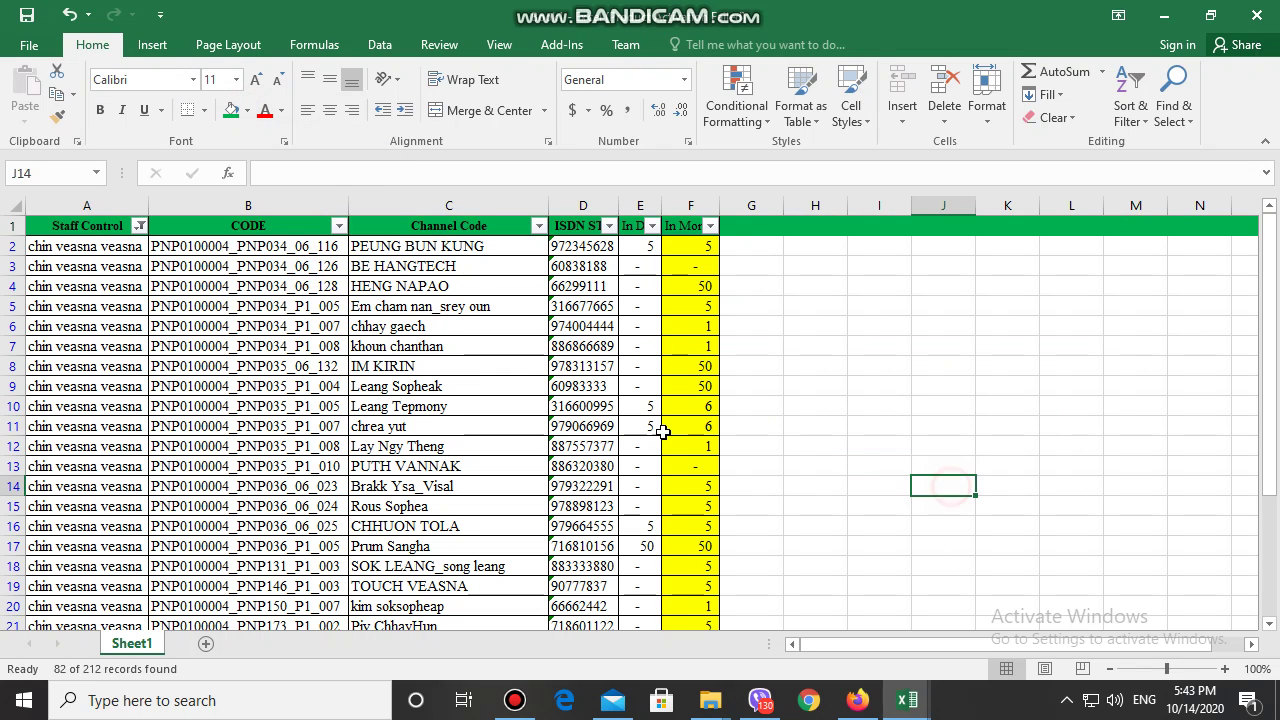
{"action": "left_click", "coordinate": [710, 226]}
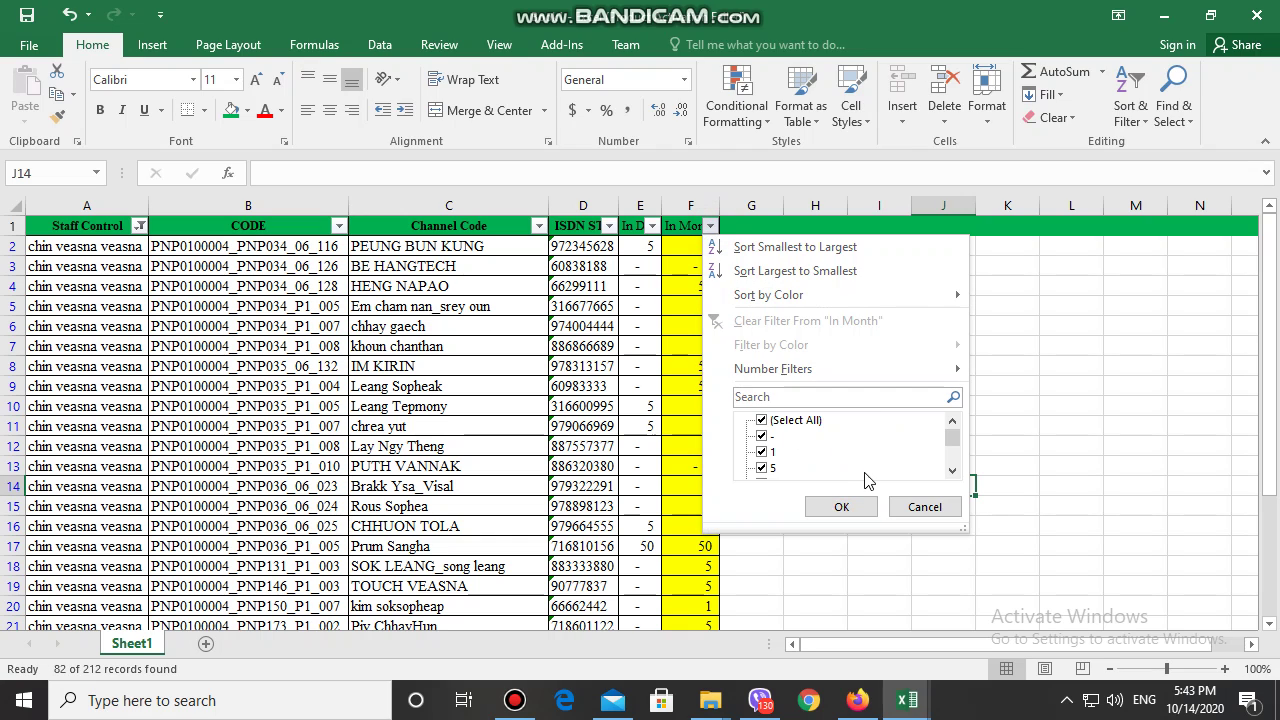
Filter In Month to exclude the '-' and '1' values, leaving 39 of 212 records
{"action": "left_click", "coordinate": [915, 508]}
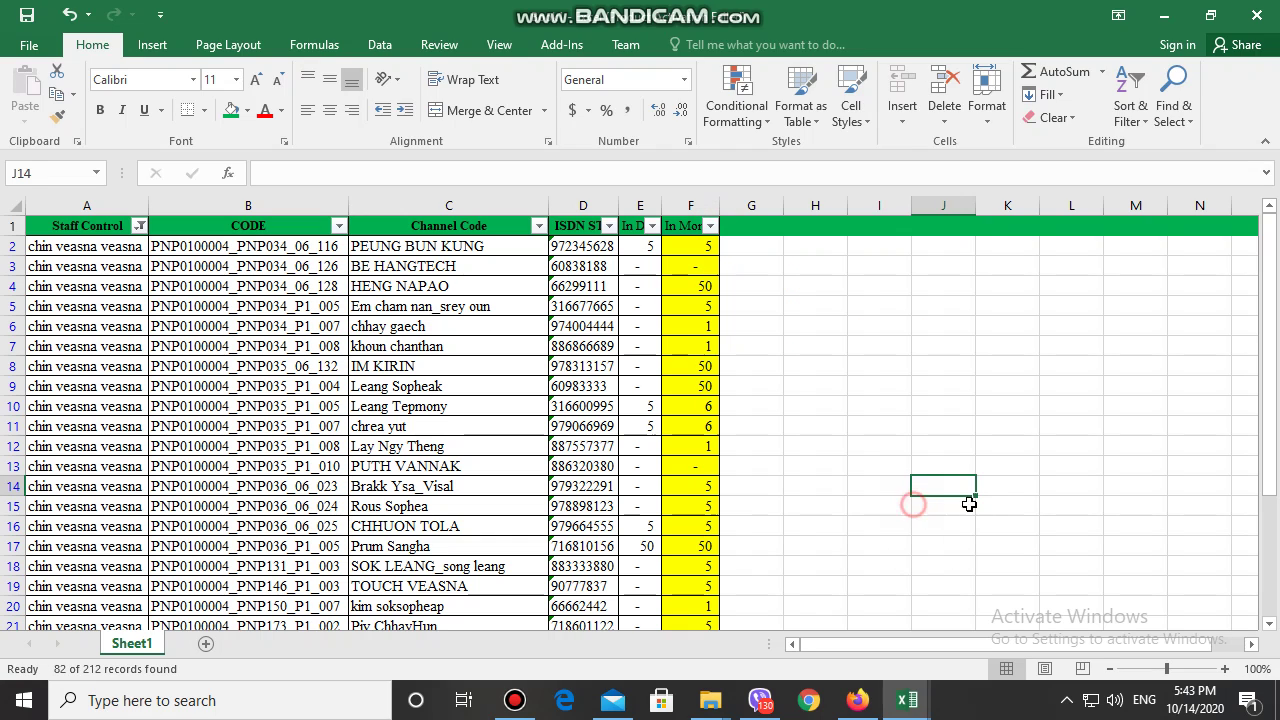
{"action": "left_click", "coordinate": [1035, 522]}
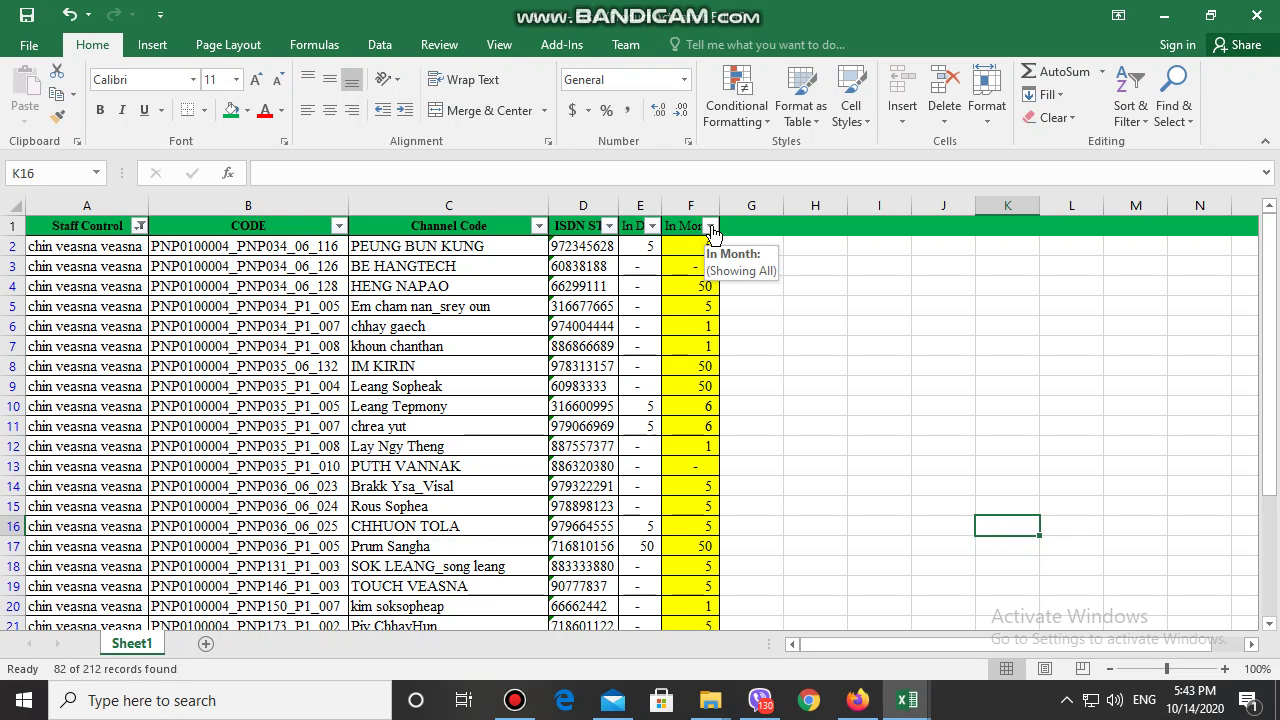
{"action": "left_click", "coordinate": [712, 228]}
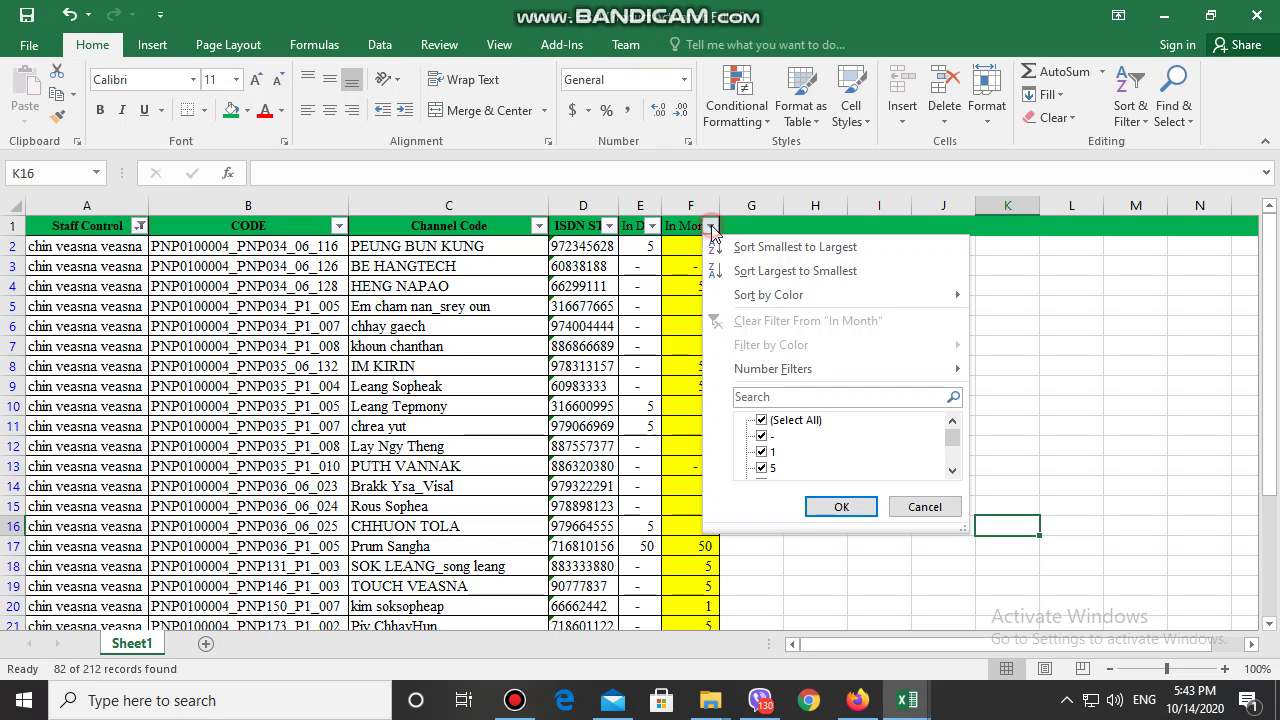
{"action": "left_click", "coordinate": [1118, 490]}
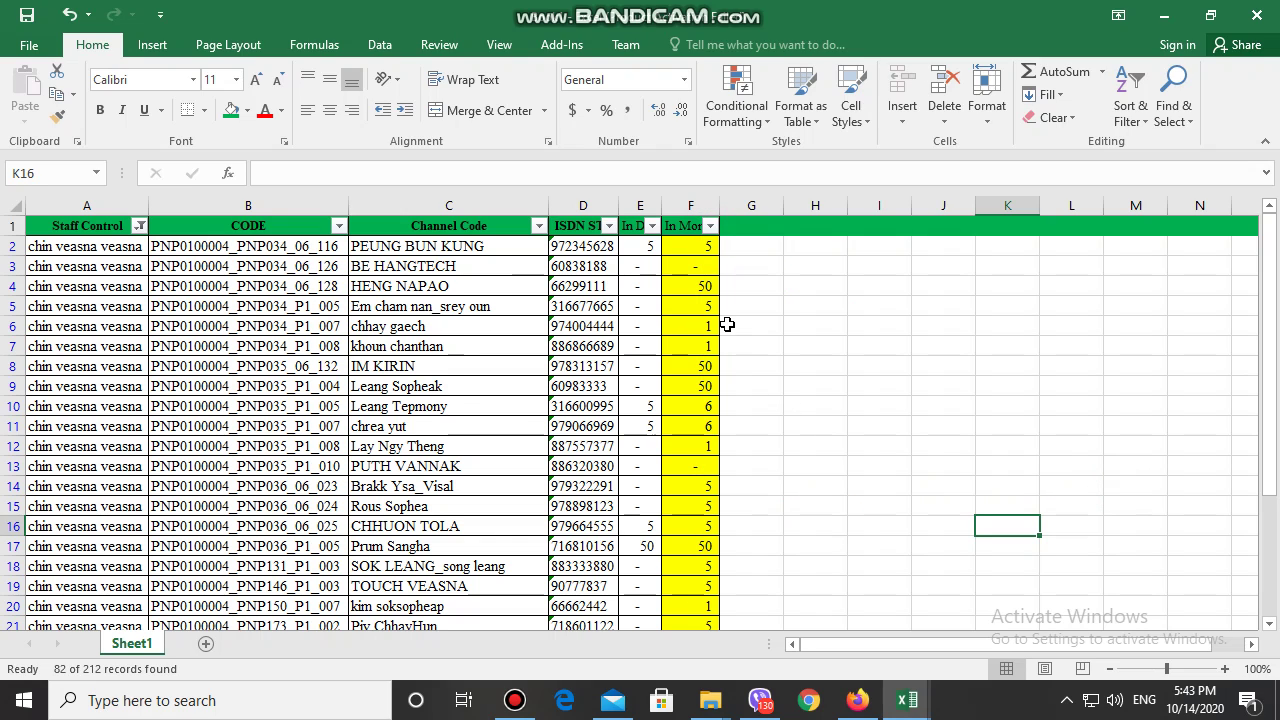
{"action": "left_click", "coordinate": [709, 224]}
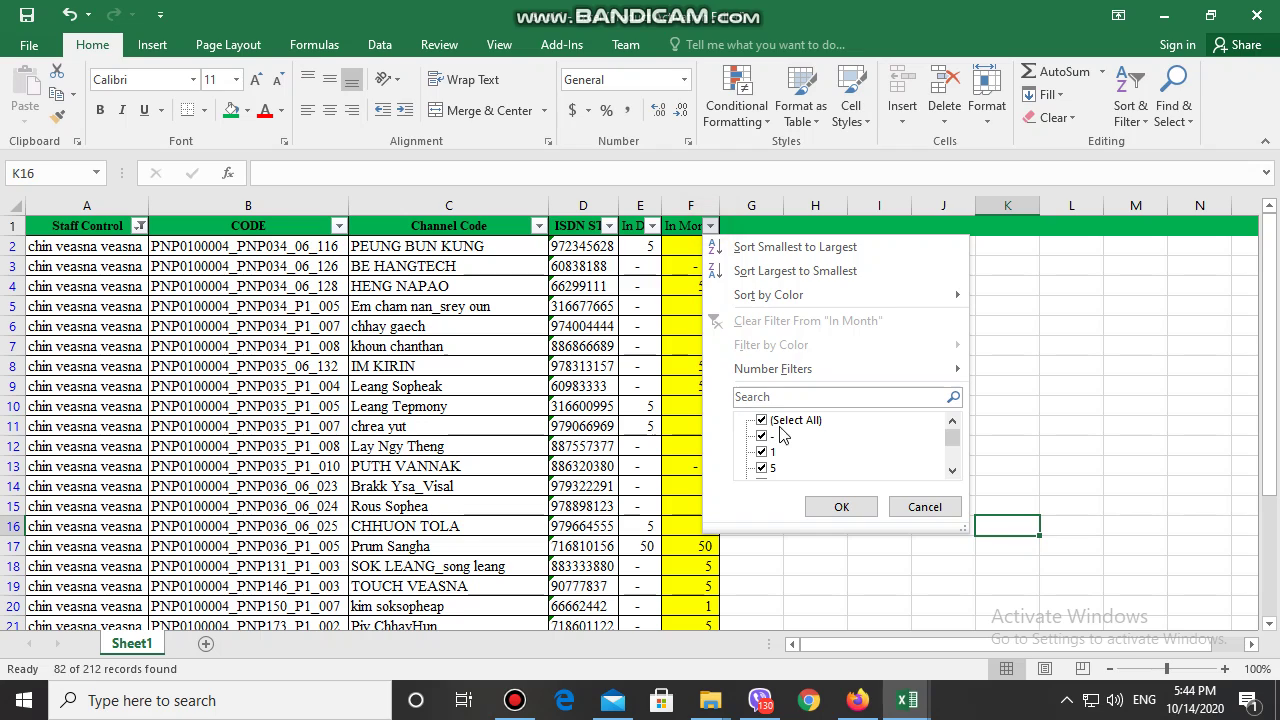
{"action": "left_click", "coordinate": [770, 421]}
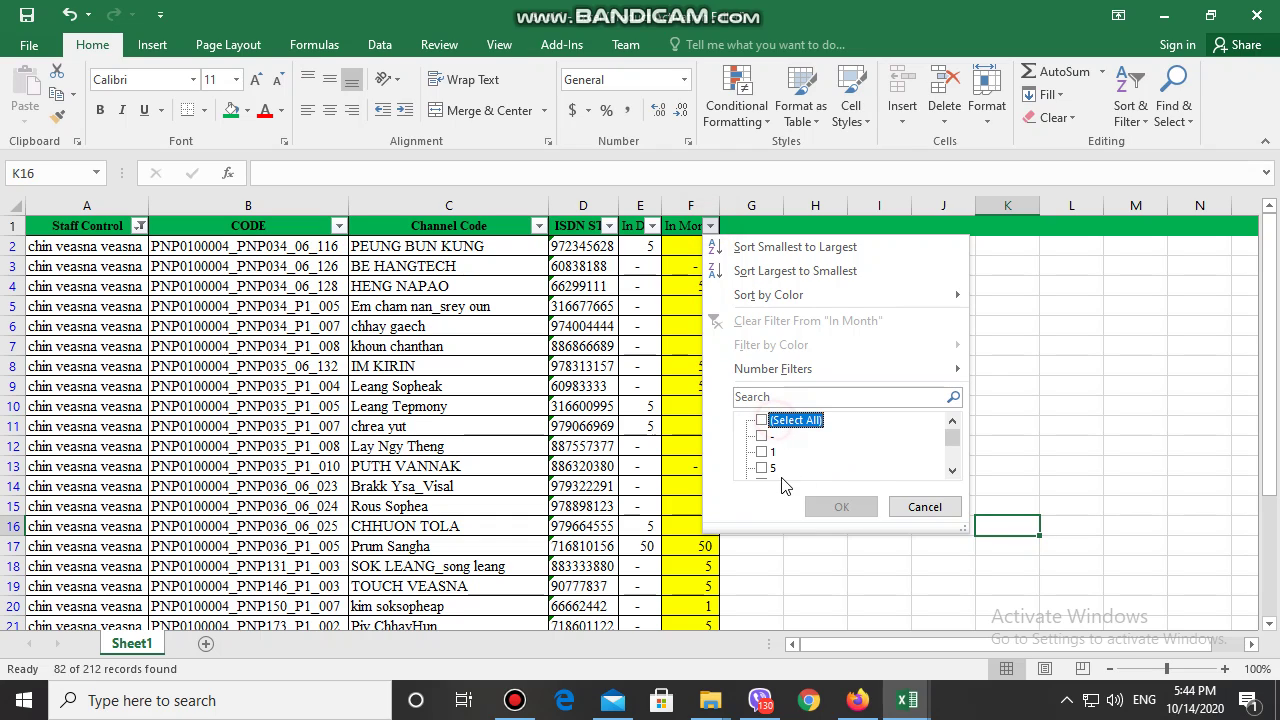
{"action": "left_click", "coordinate": [765, 421]}
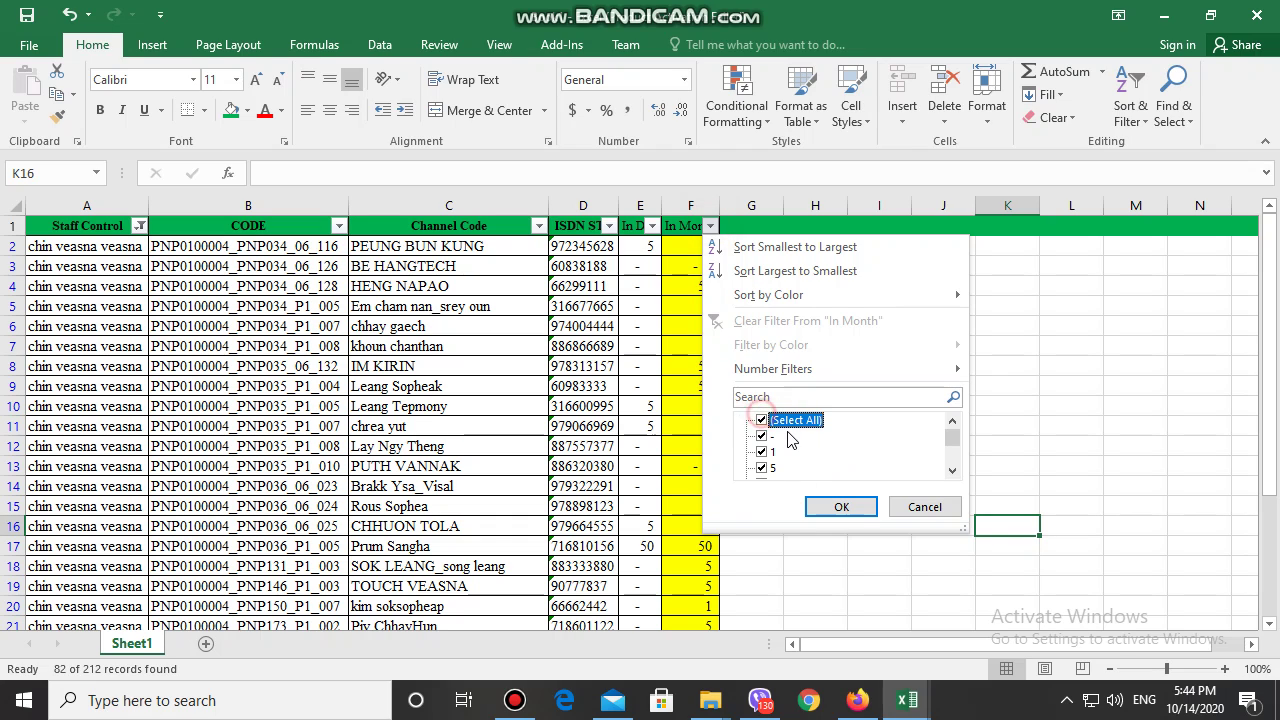
{"action": "left_click", "coordinate": [764, 436]}
{"action": "left_click", "coordinate": [770, 452]}
{"action": "left_click", "coordinate": [848, 508]}
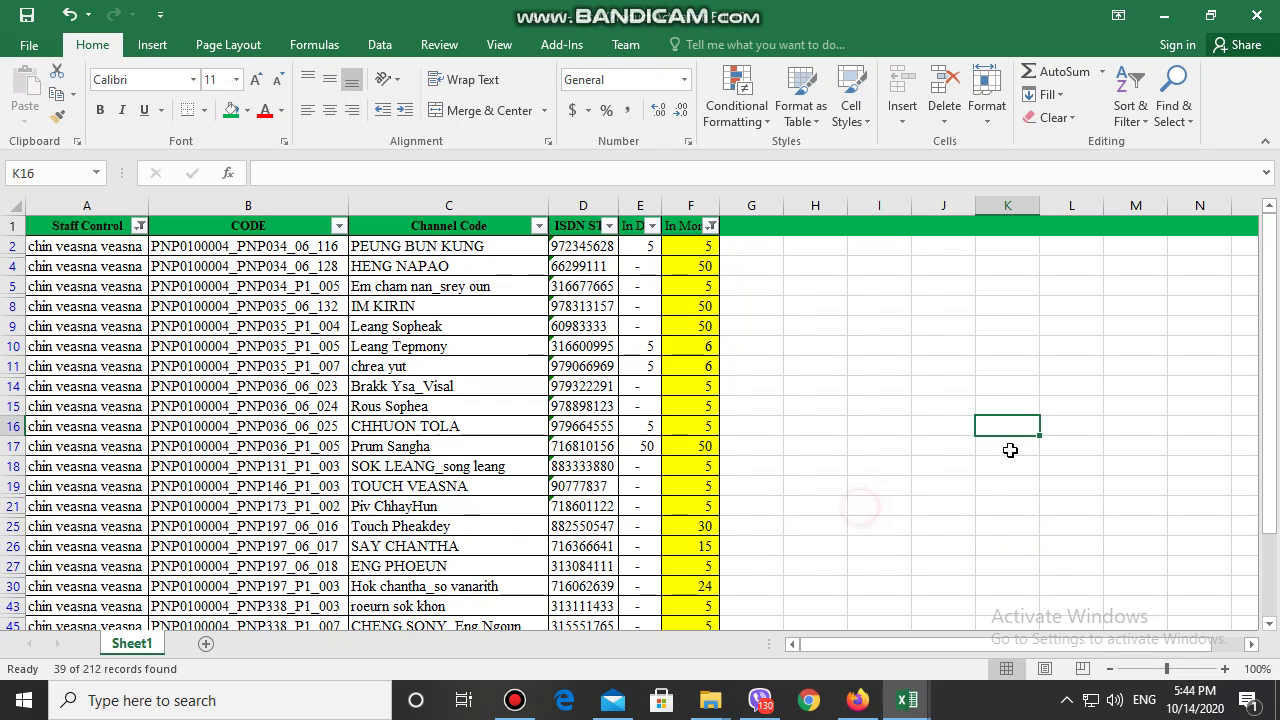
{"action": "left_click", "coordinate": [928, 446]}
{"action": "left_click", "coordinate": [436, 205]}
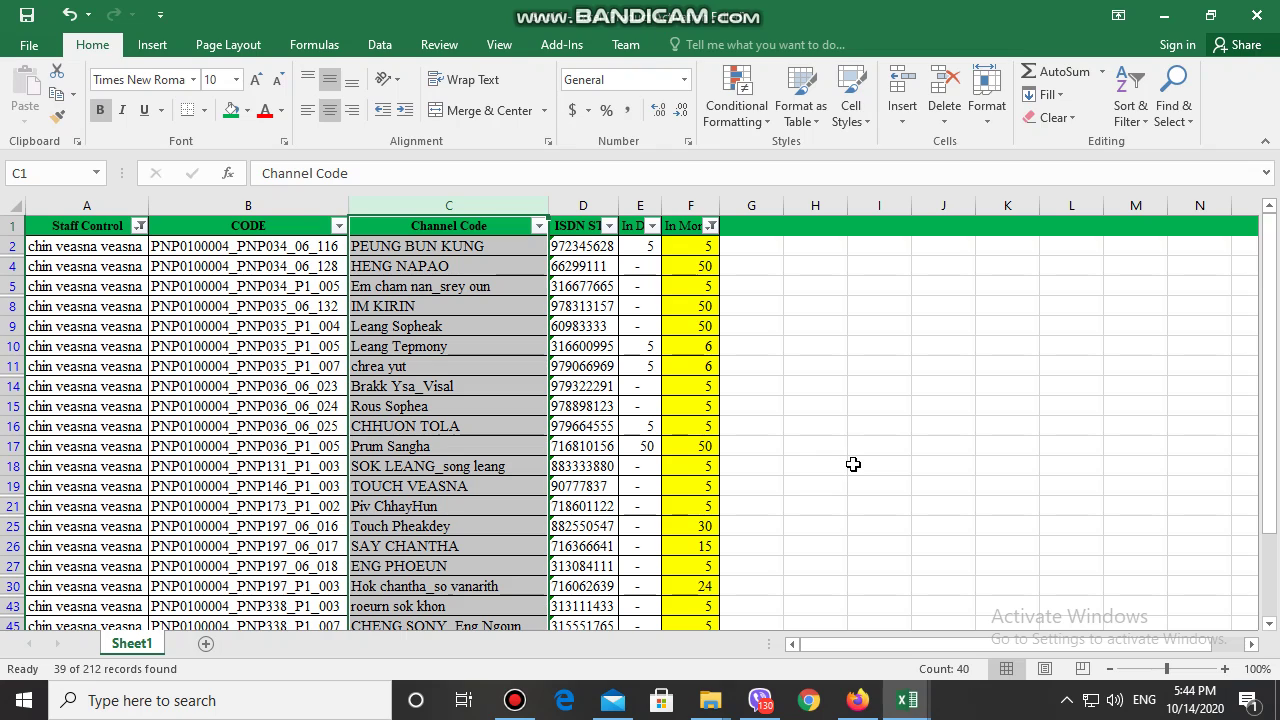
{"action": "left_click", "coordinate": [903, 463]}
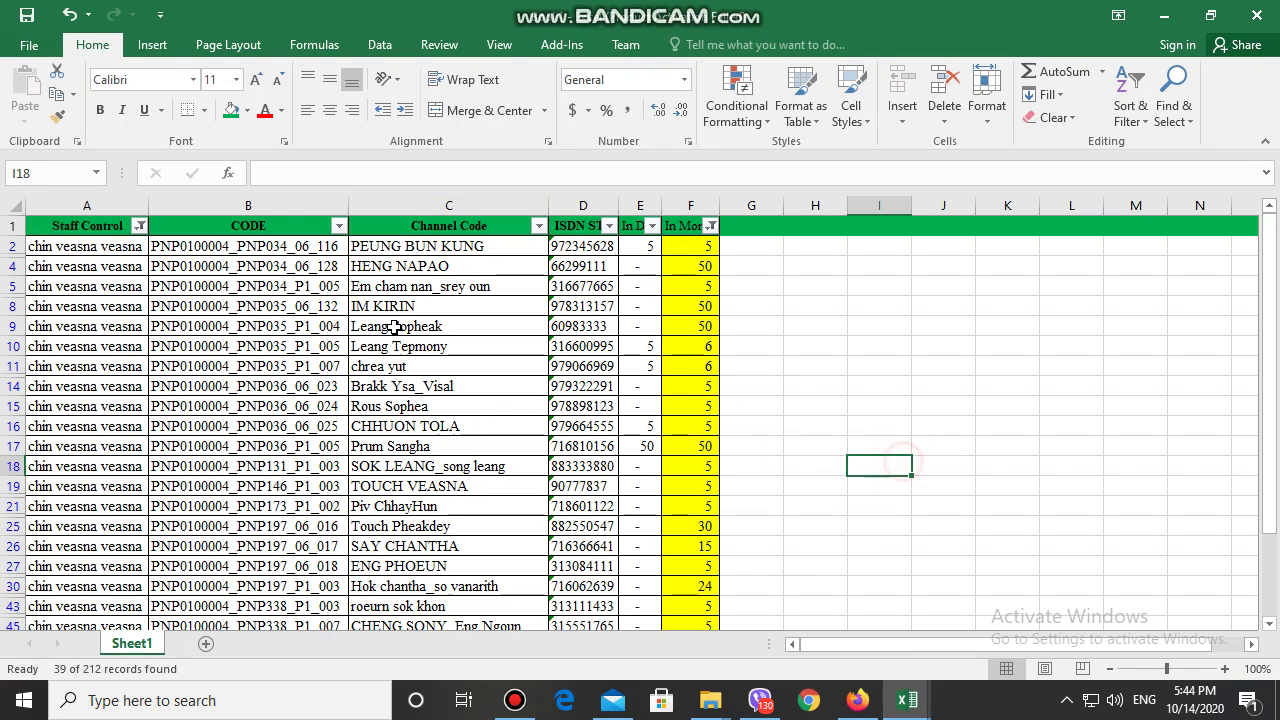
{"action": "left_click", "coordinate": [420, 222]}
{"action": "left_click", "coordinate": [419, 203]}
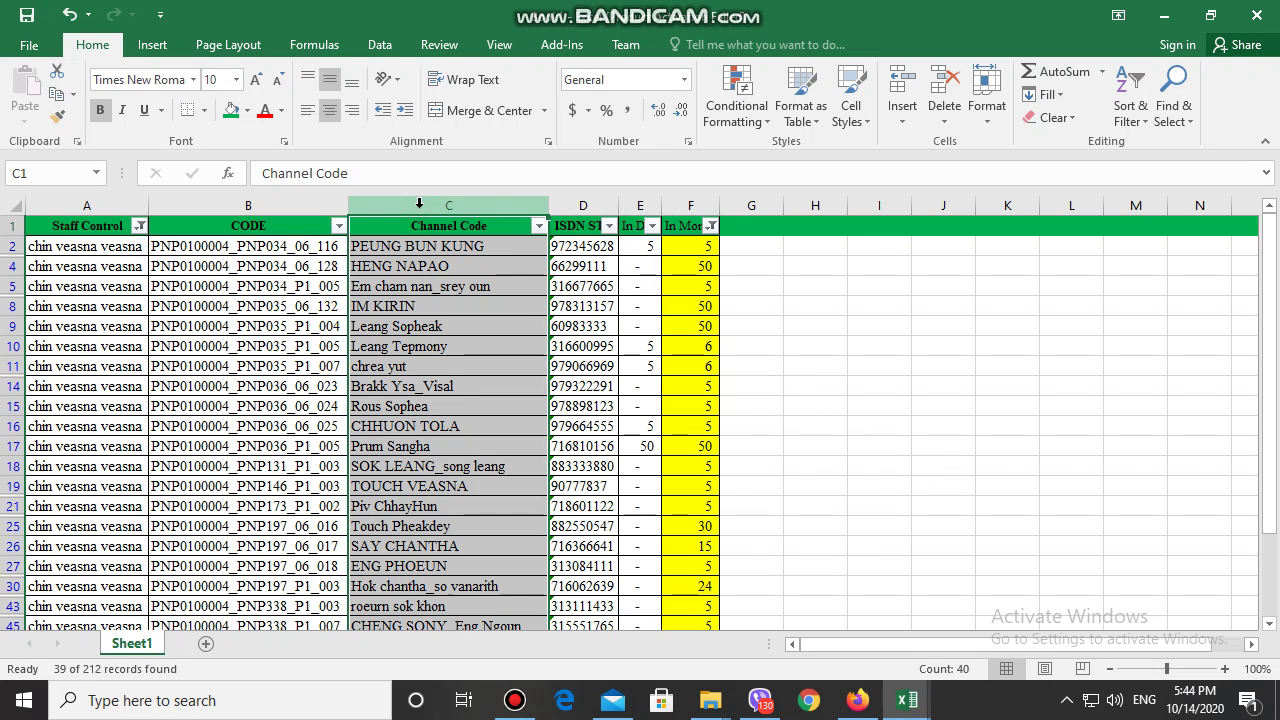
{"action": "scroll", "coordinate": [971, 443], "scroll_direction": "down", "scroll_amount": 5}
{"action": "scroll", "coordinate": [980, 503], "scroll_direction": "down", "scroll_amount": 4}
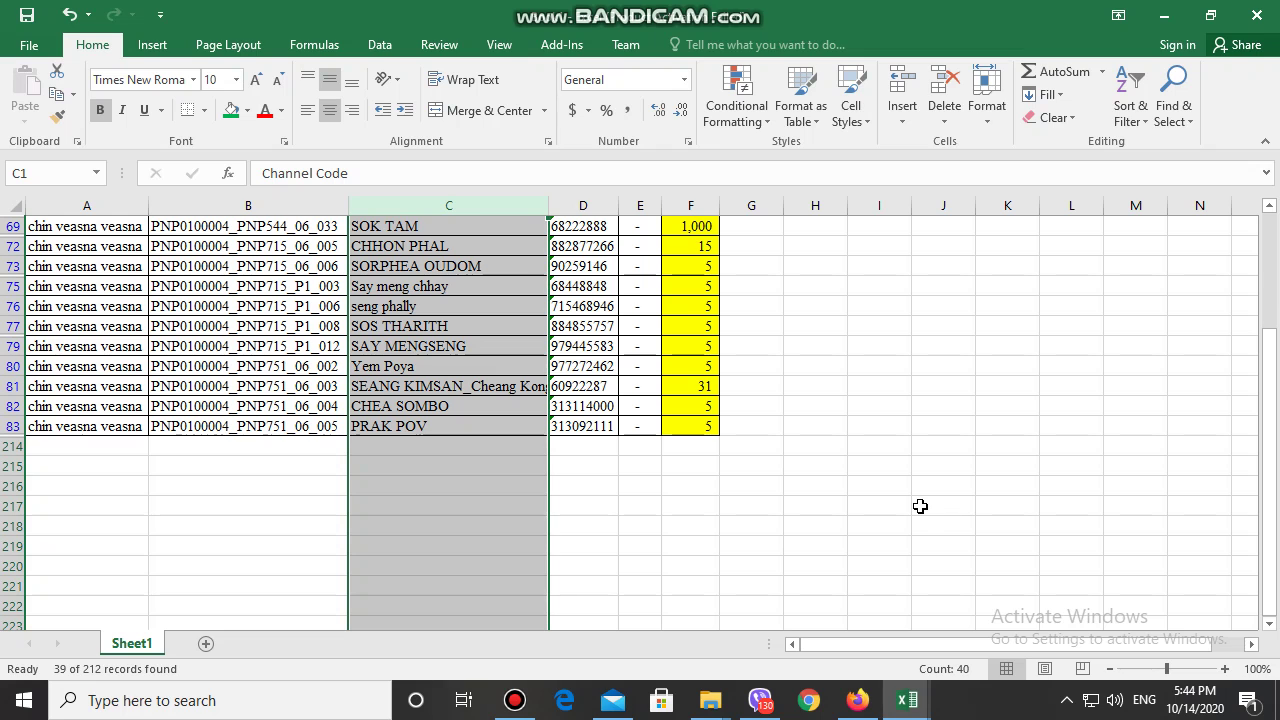
{"action": "scroll", "coordinate": [916, 498], "scroll_direction": "up", "scroll_amount": 8}
{"action": "left_click", "coordinate": [1007, 405]}
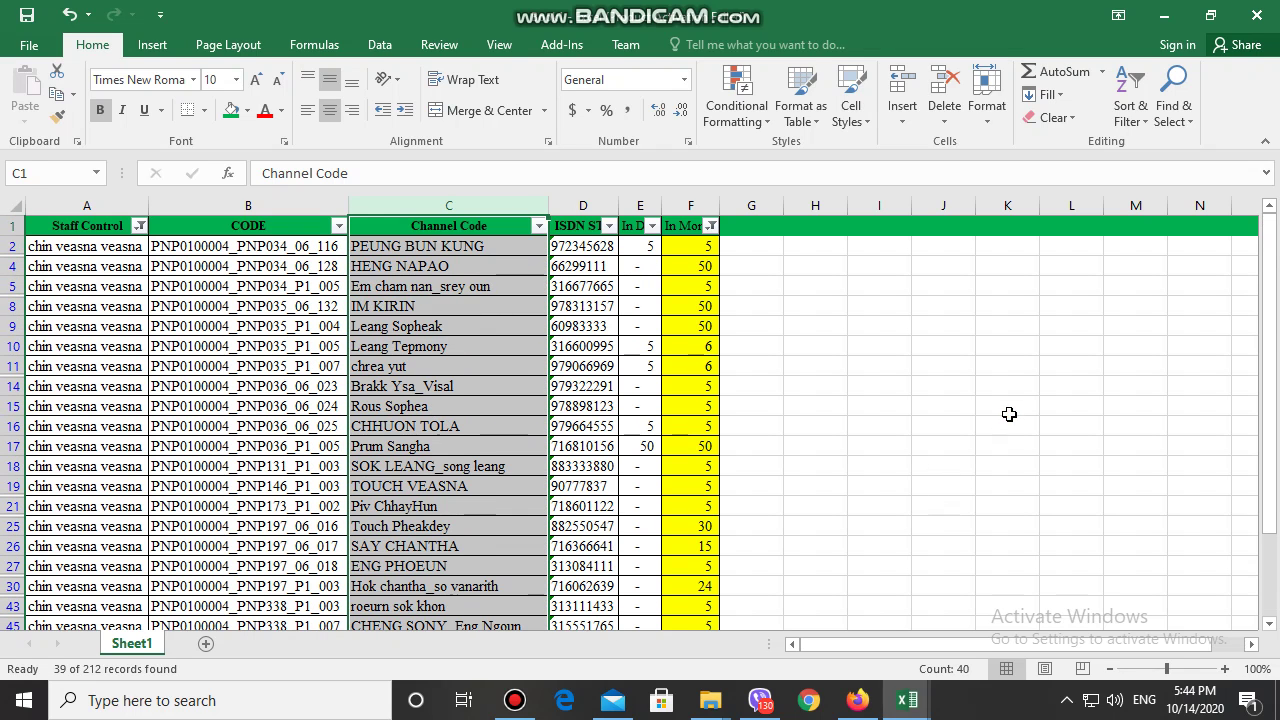
{"action": "left_click", "coordinate": [451, 250]}
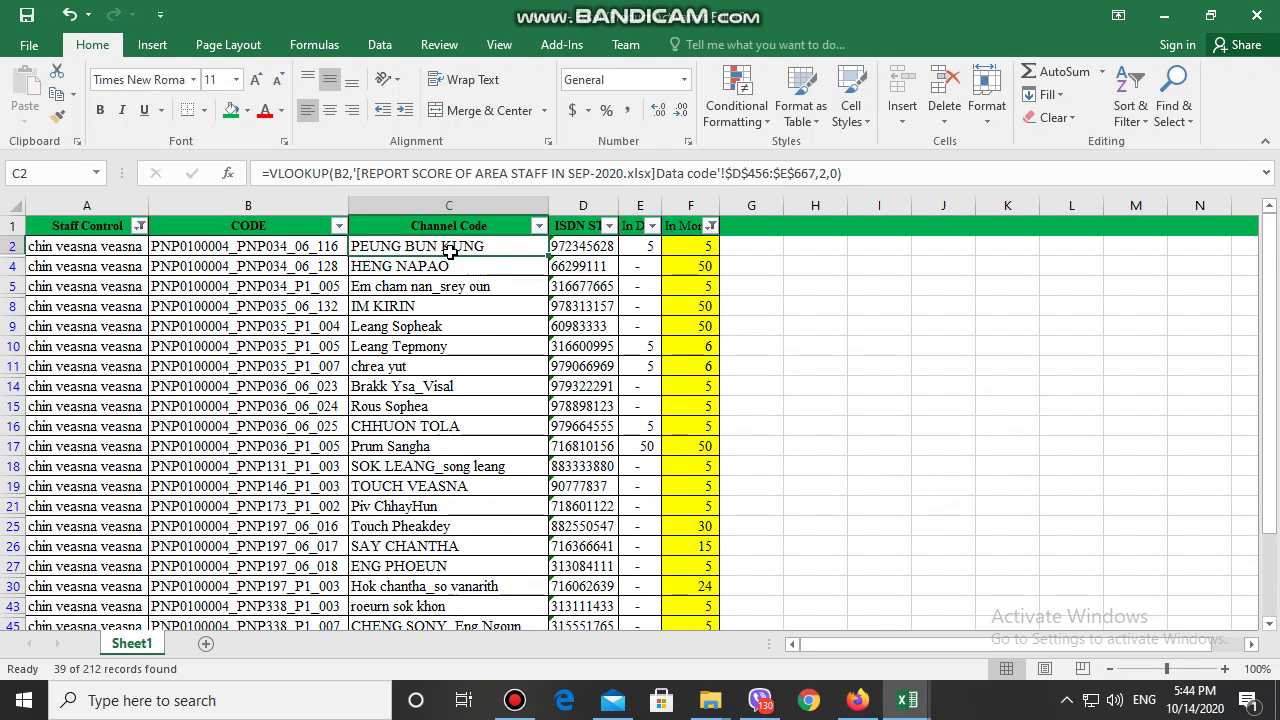
{"action": "key", "text": "ctrl+shift+Down"}
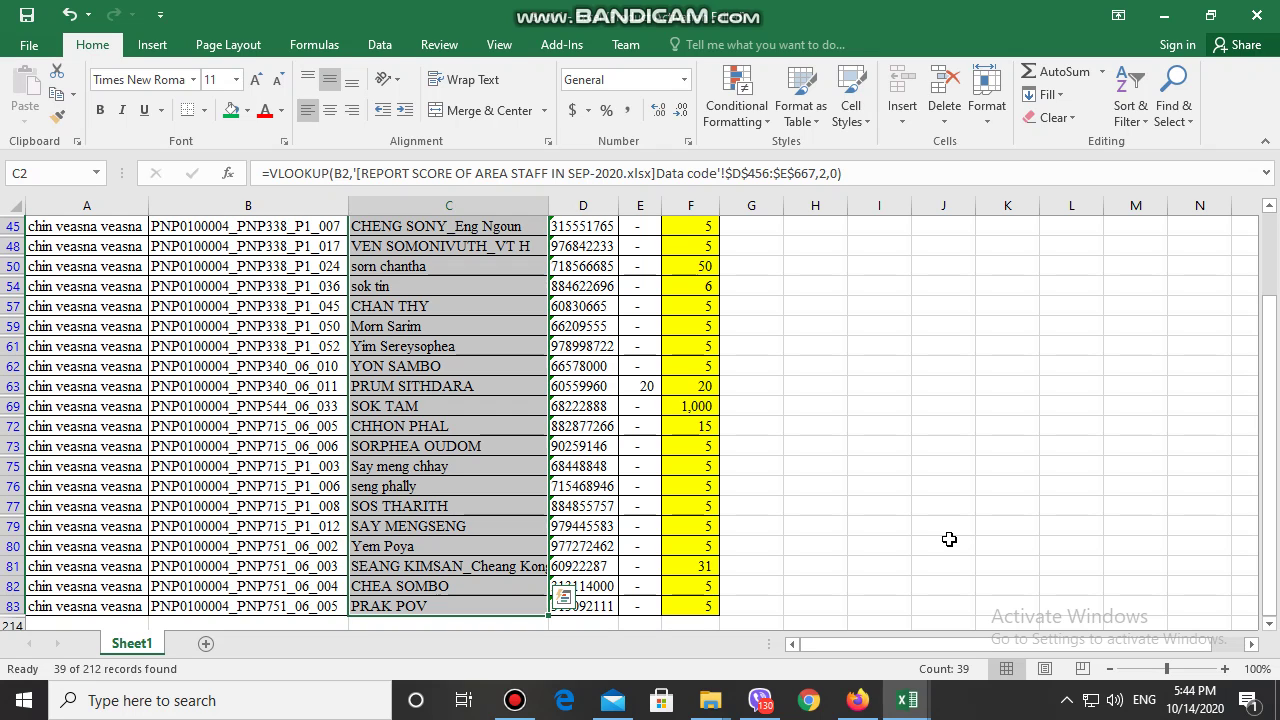
{"action": "scroll", "coordinate": [917, 503], "scroll_direction": "up", "scroll_amount": 4}
{"action": "scroll", "coordinate": [918, 503], "scroll_direction": "up", "scroll_amount": 3}
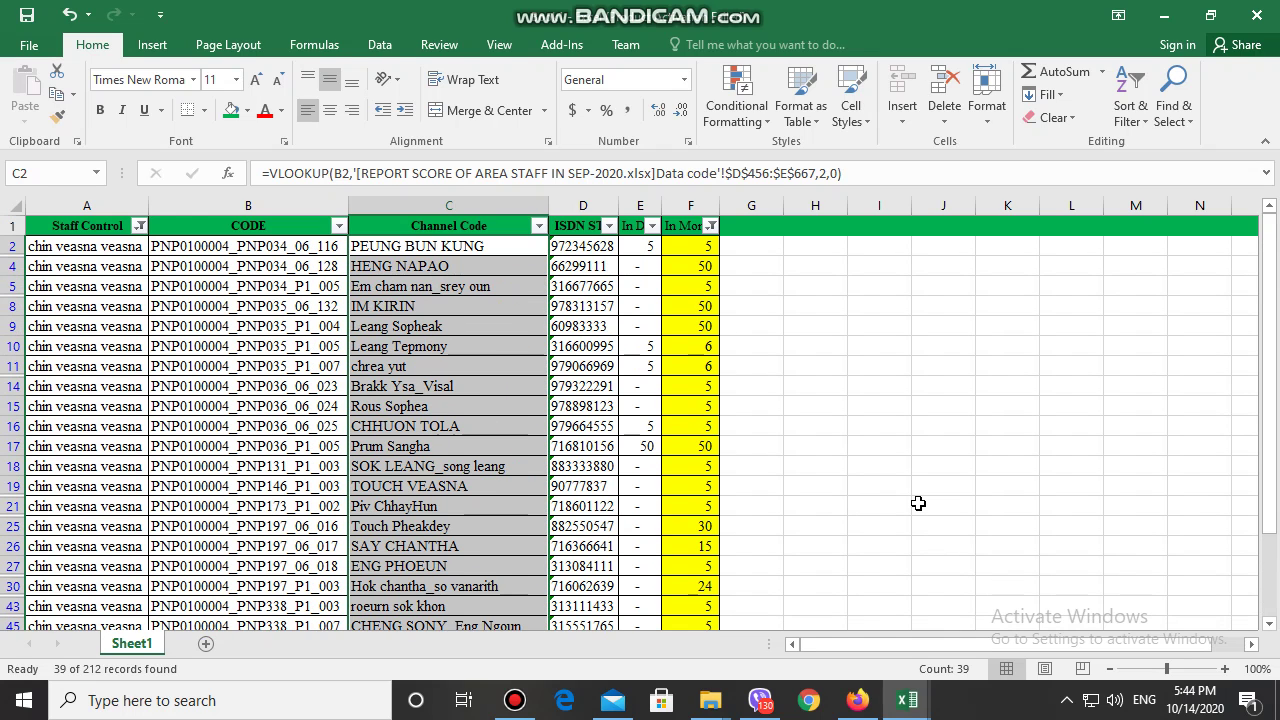
{"action": "left_click", "coordinate": [988, 424]}
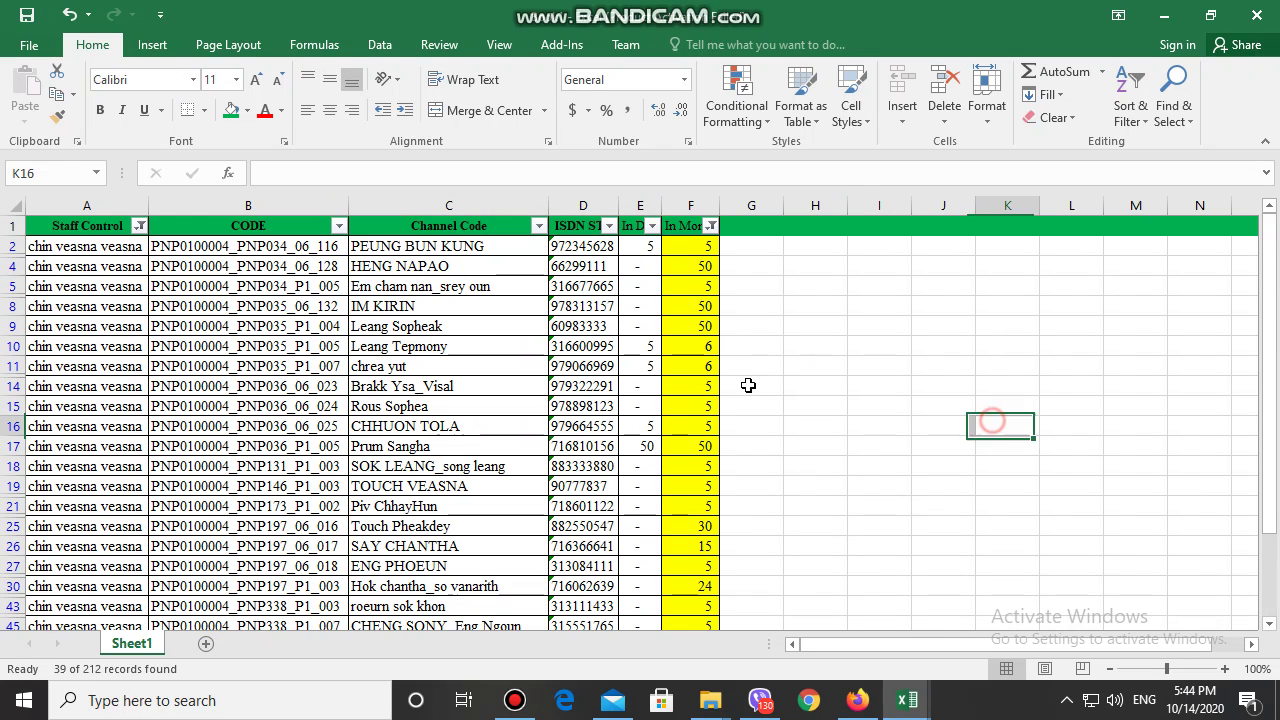
Launch Calculator from the Start menu and move it to the right side of the screen
{"action": "left_click", "coordinate": [431, 245]}
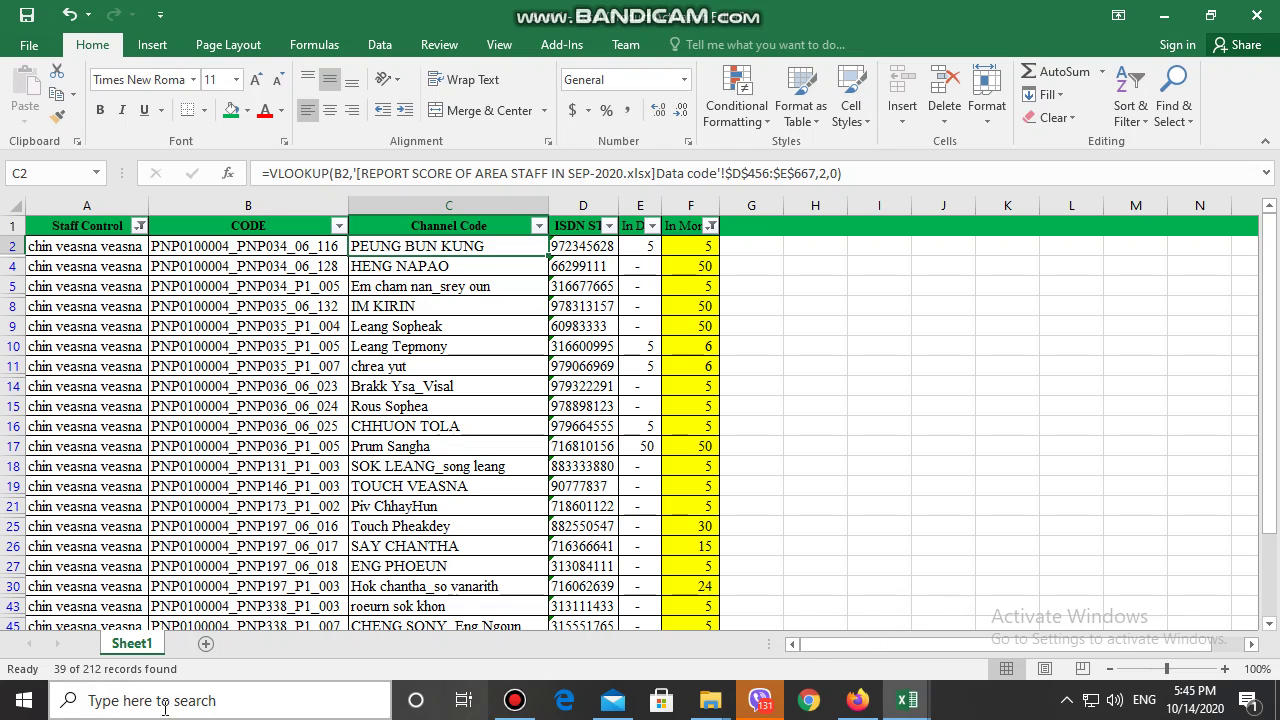
{"action": "left_click", "coordinate": [14, 706]}
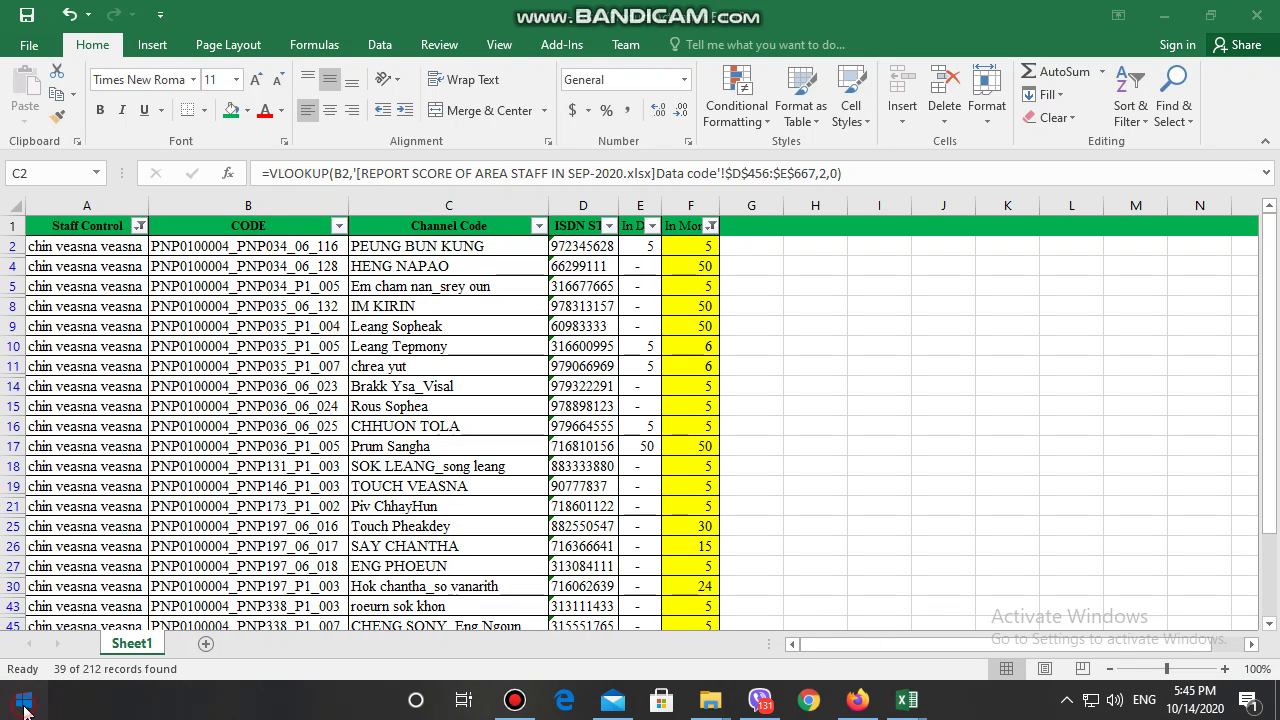
{"action": "left_click", "coordinate": [24, 707]}
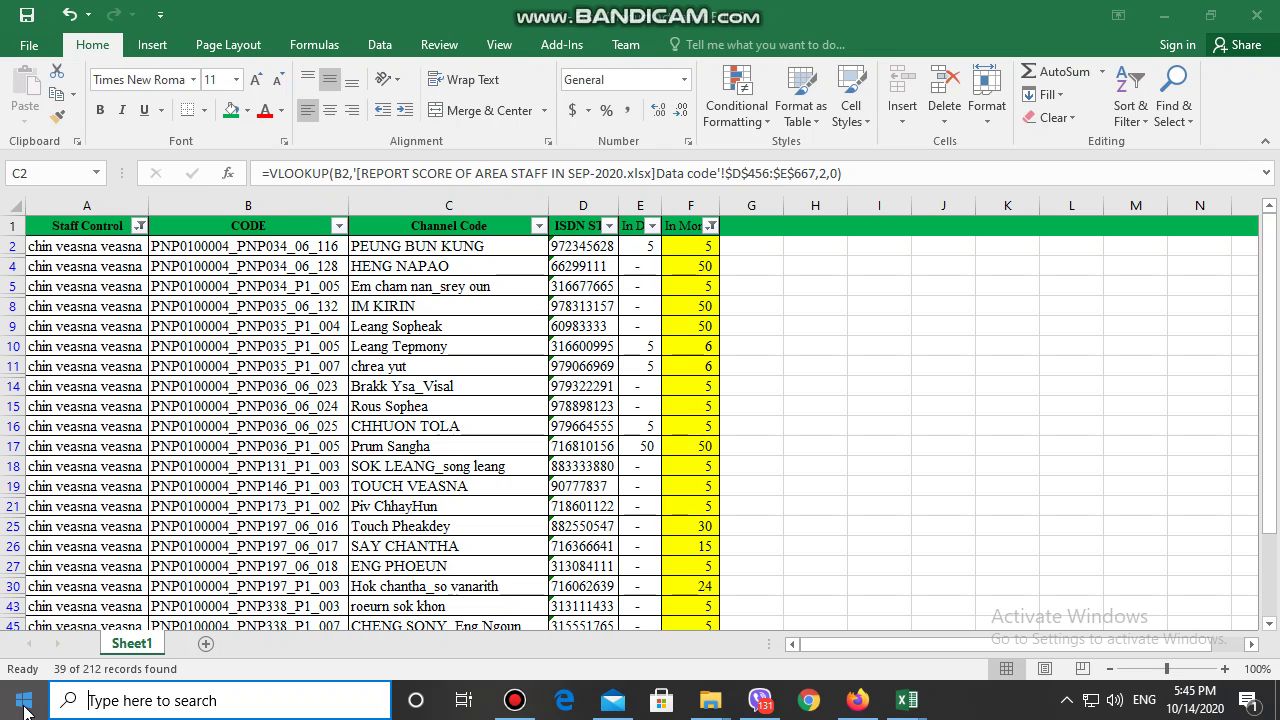
{"action": "left_click", "coordinate": [24, 708]}
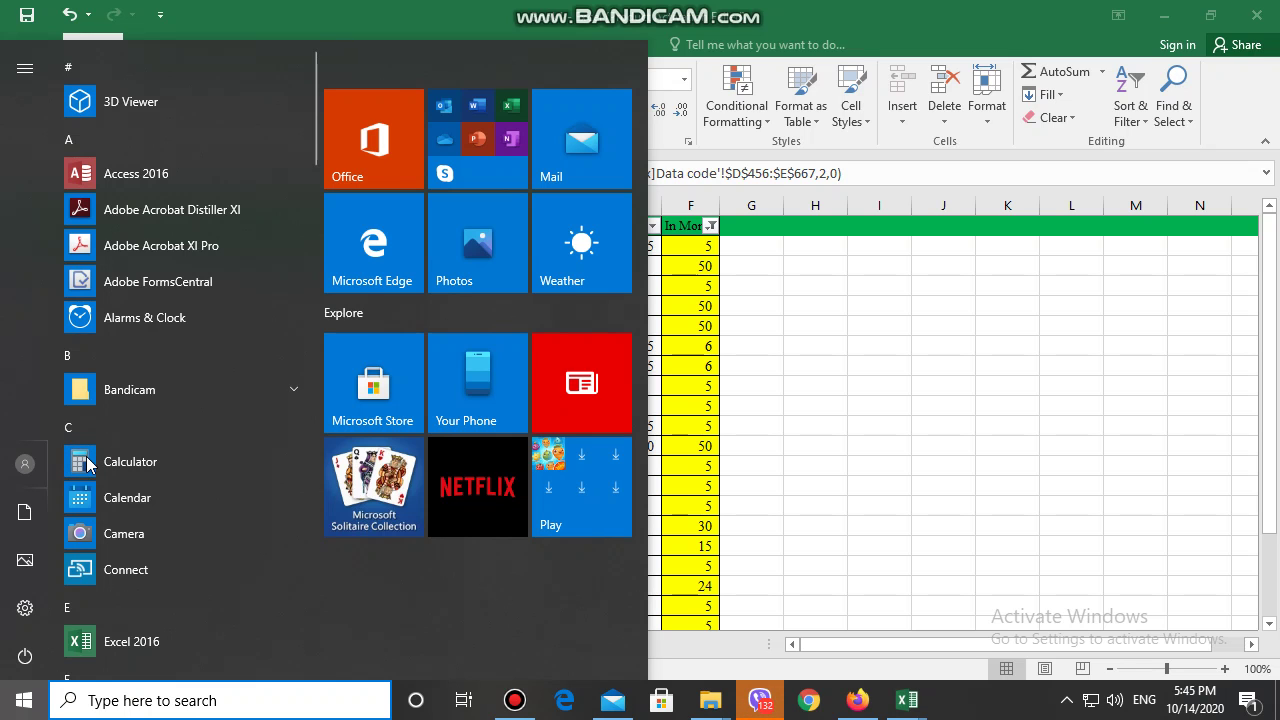
{"action": "left_click", "coordinate": [88, 462]}
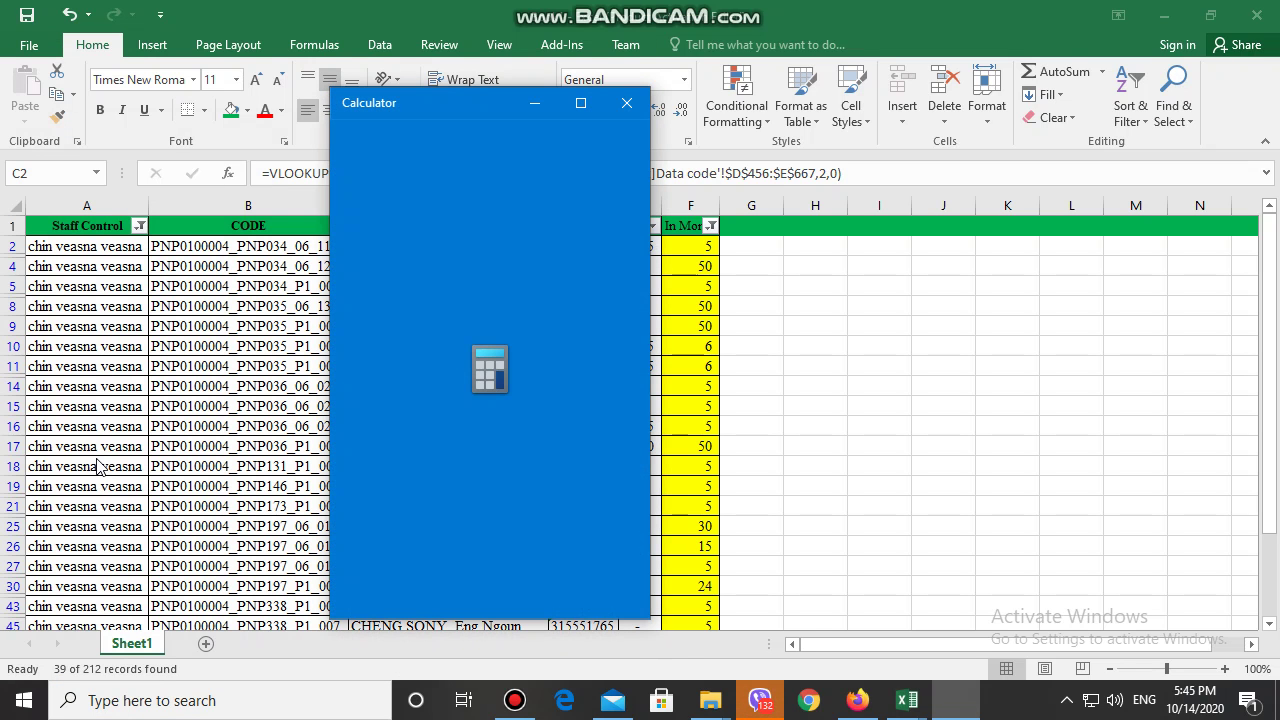
{"action": "mouse_move", "coordinate": [427, 110]}
{"action": "left_mouse_down"}
{"action": "mouse_move", "coordinate": [995, 150]}
{"action": "mouse_move", "coordinate": [984, 133]}
{"action": "left_mouse_up"}
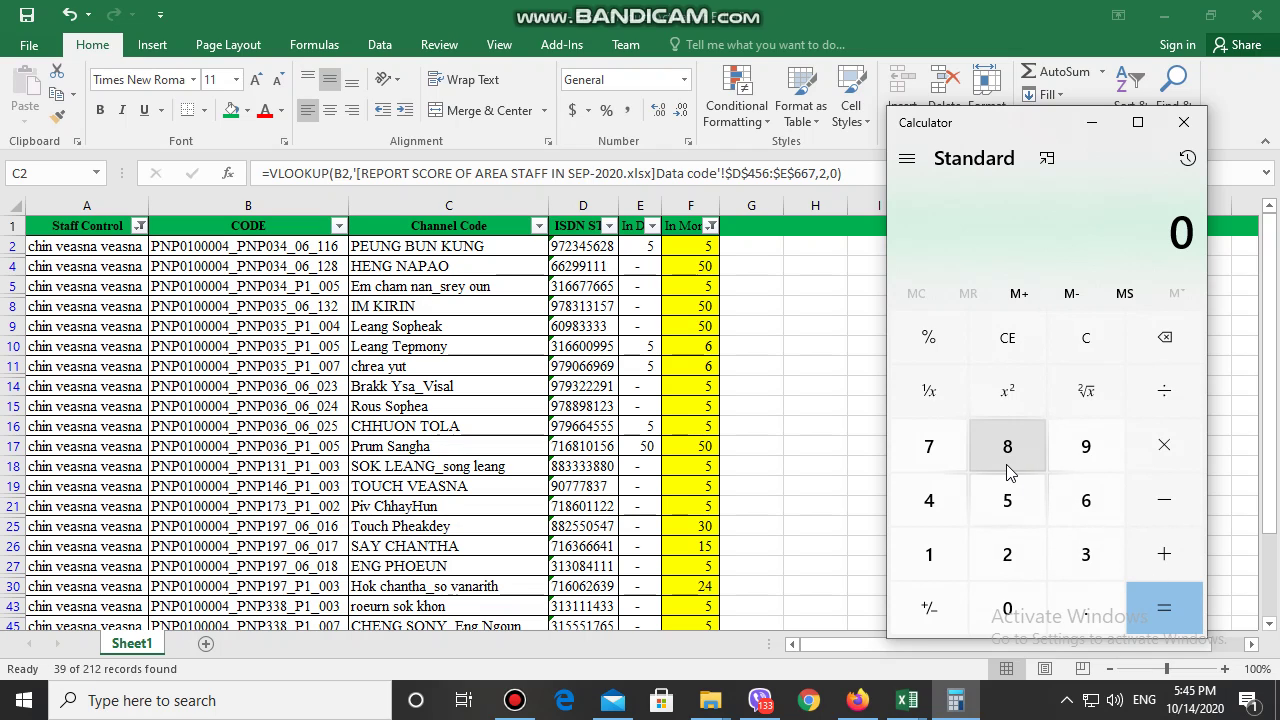
Calculate 39 ÷ 82 (about 0.4756), then clear the display to 0
{"action": "left_click", "coordinate": [1085, 554]}
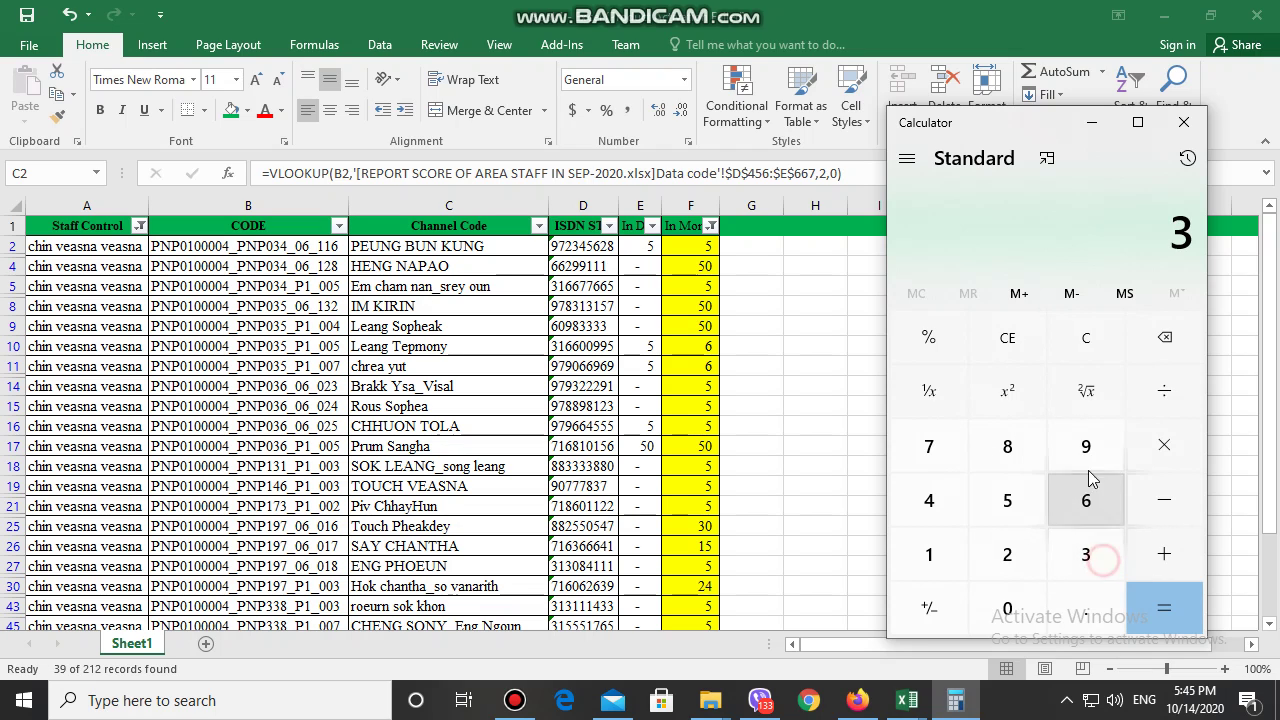
{"action": "left_click", "coordinate": [1085, 446]}
{"action": "left_click", "coordinate": [1157, 402]}
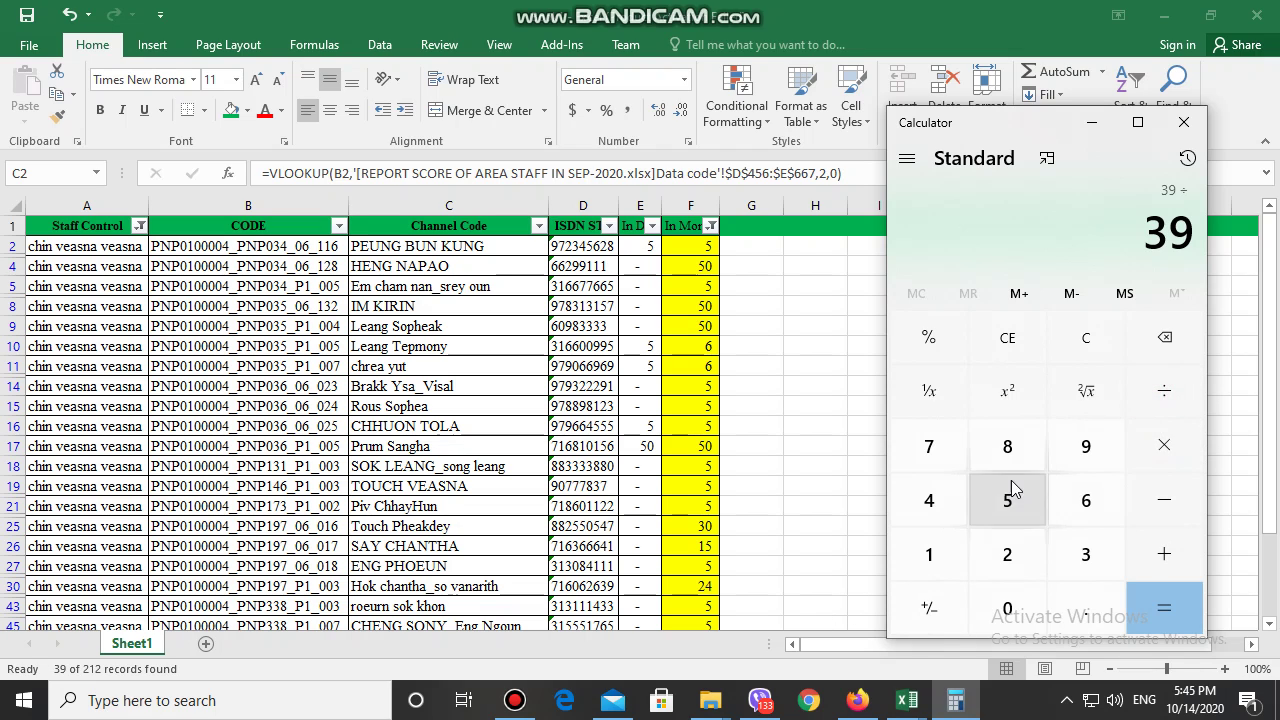
{"action": "left_click", "coordinate": [1001, 452]}
{"action": "left_click", "coordinate": [1016, 560]}
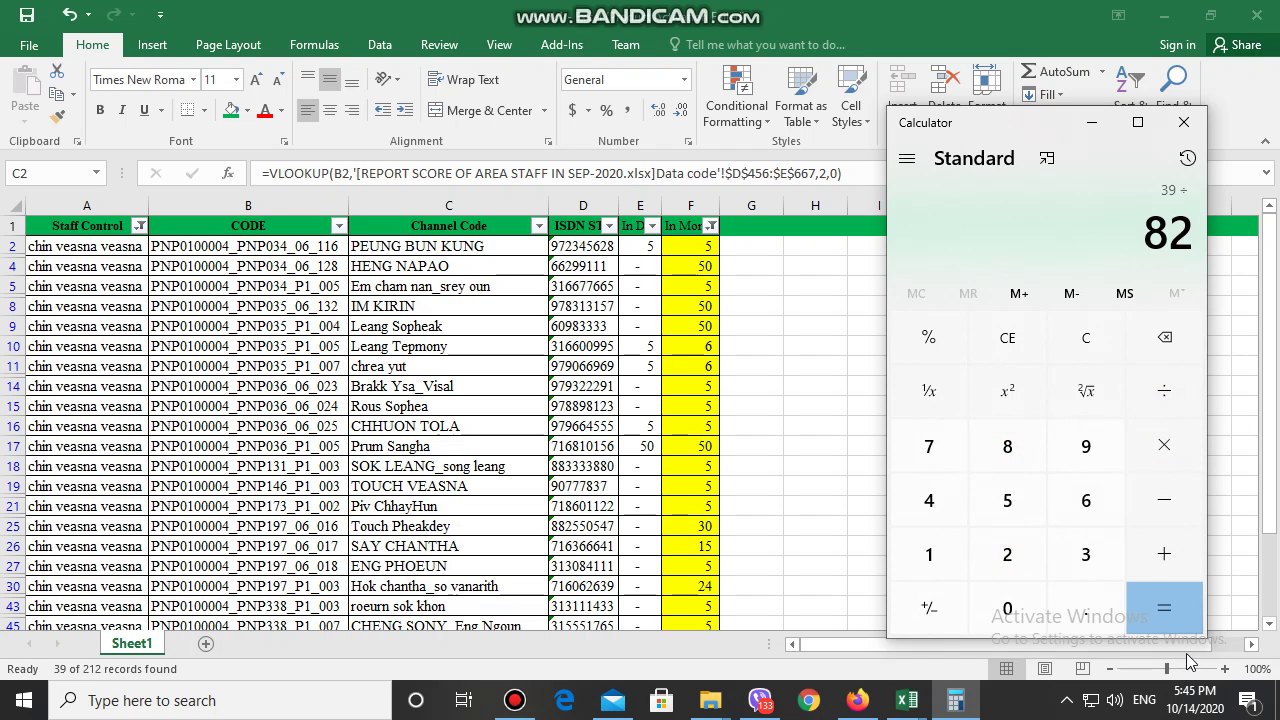
{"action": "left_click", "coordinate": [1183, 611]}
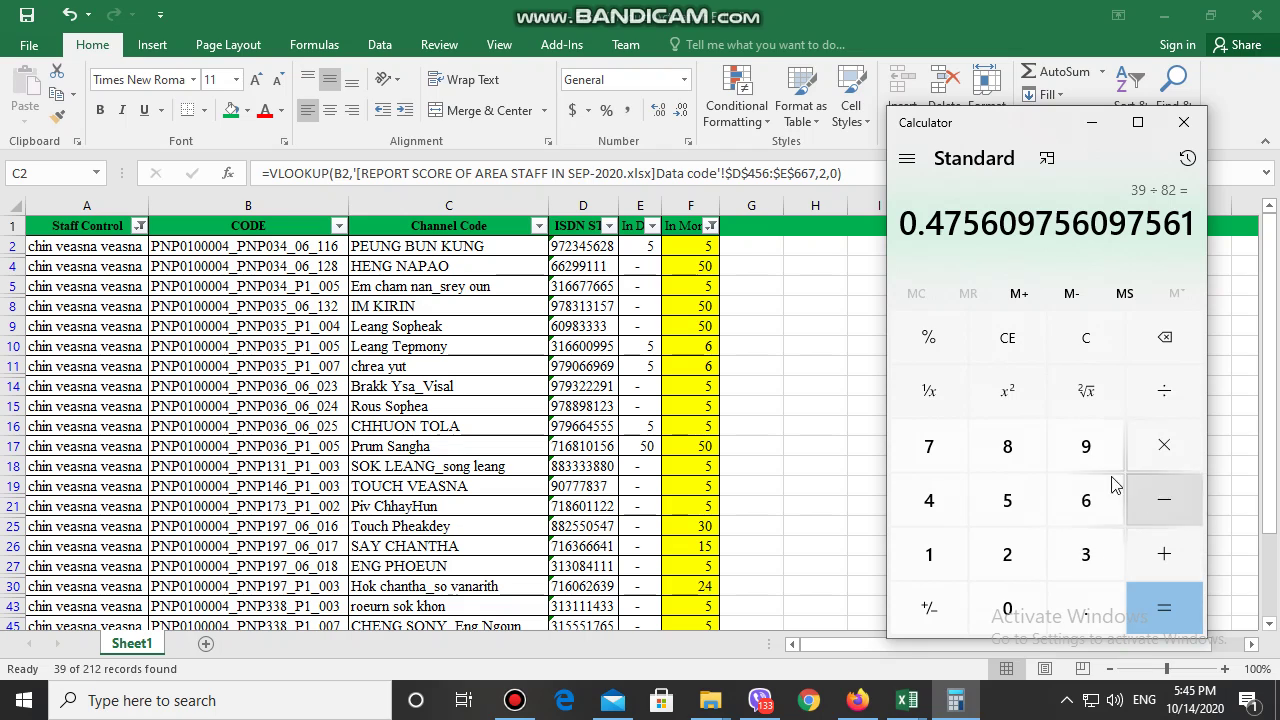
{"action": "left_click", "coordinate": [1085, 340]}
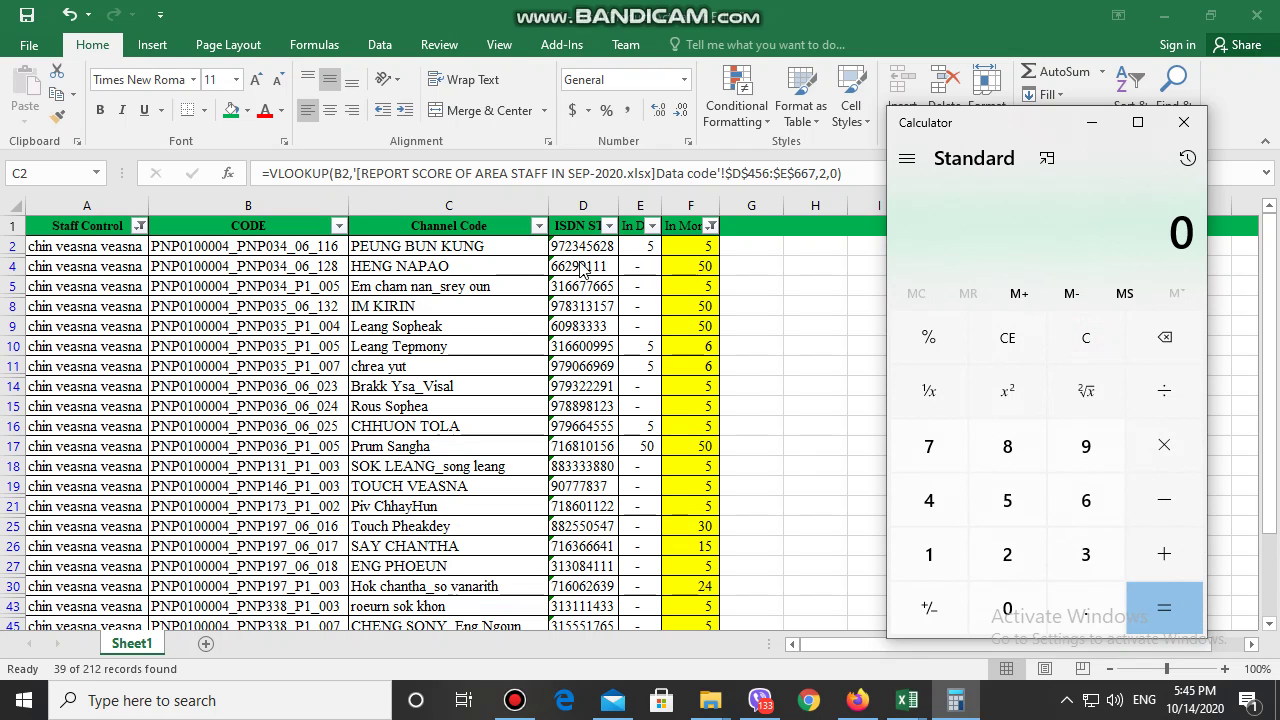
Restore all In Month values in the filter and check the Channel Code column
{"action": "left_click", "coordinate": [710, 226]}
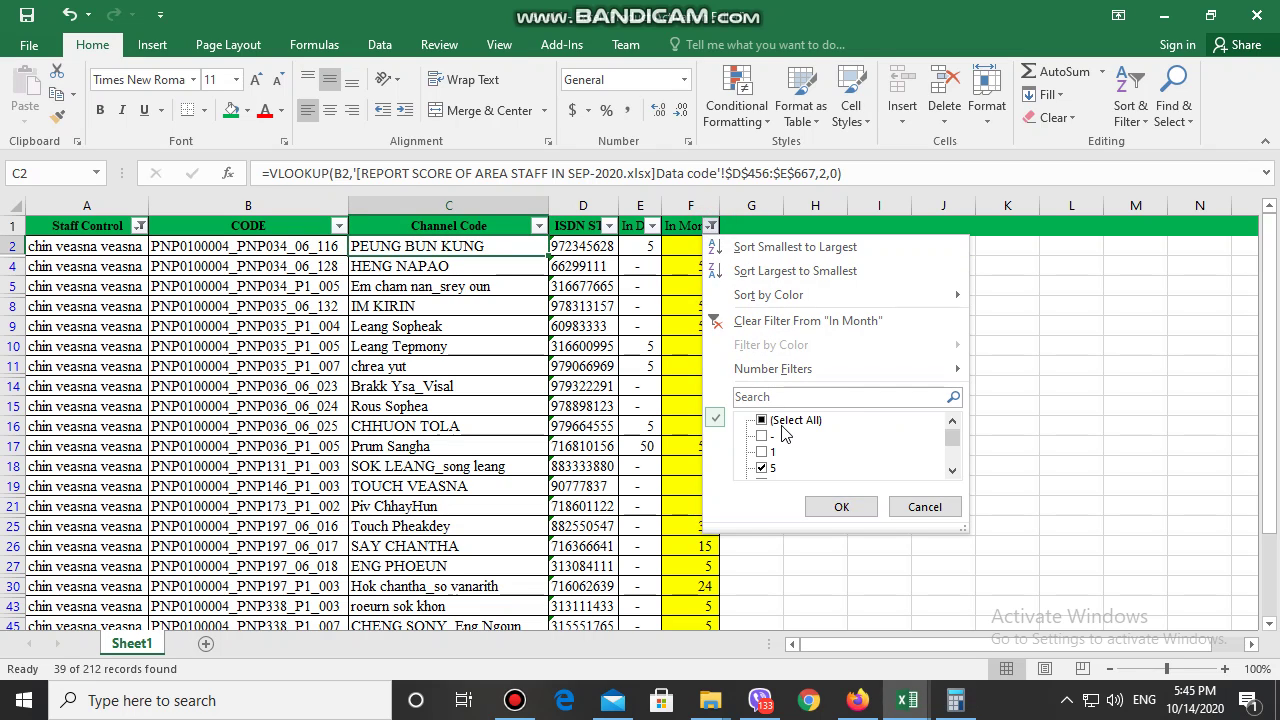
{"action": "left_click", "coordinate": [853, 506]}
{"action": "left_click", "coordinate": [439, 196]}
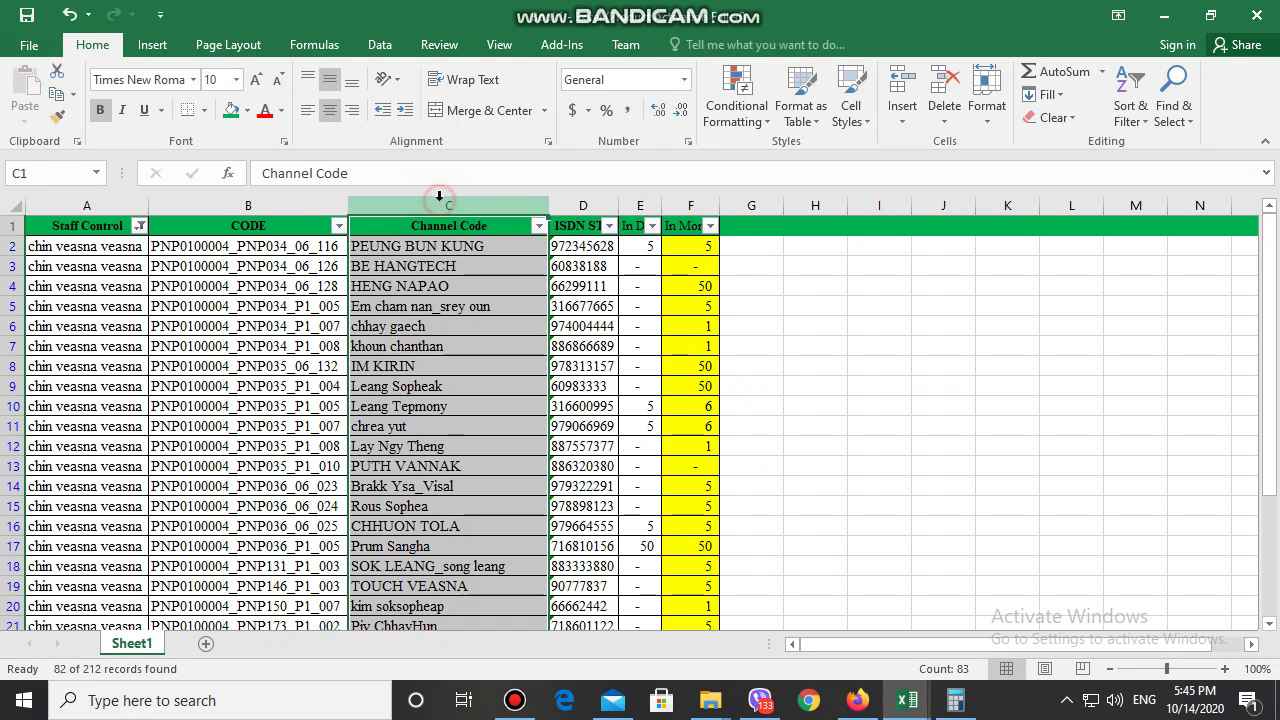
{"action": "left_click", "coordinate": [903, 457]}
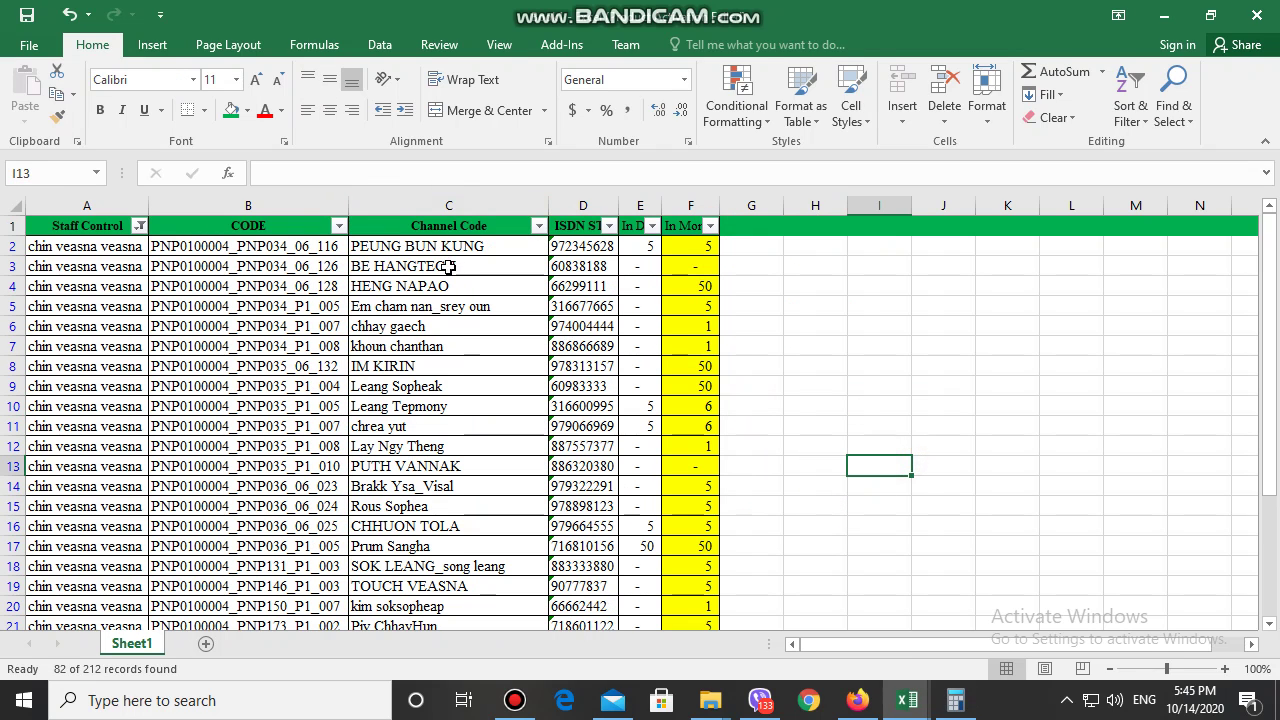
{"action": "left_click", "coordinate": [462, 208]}
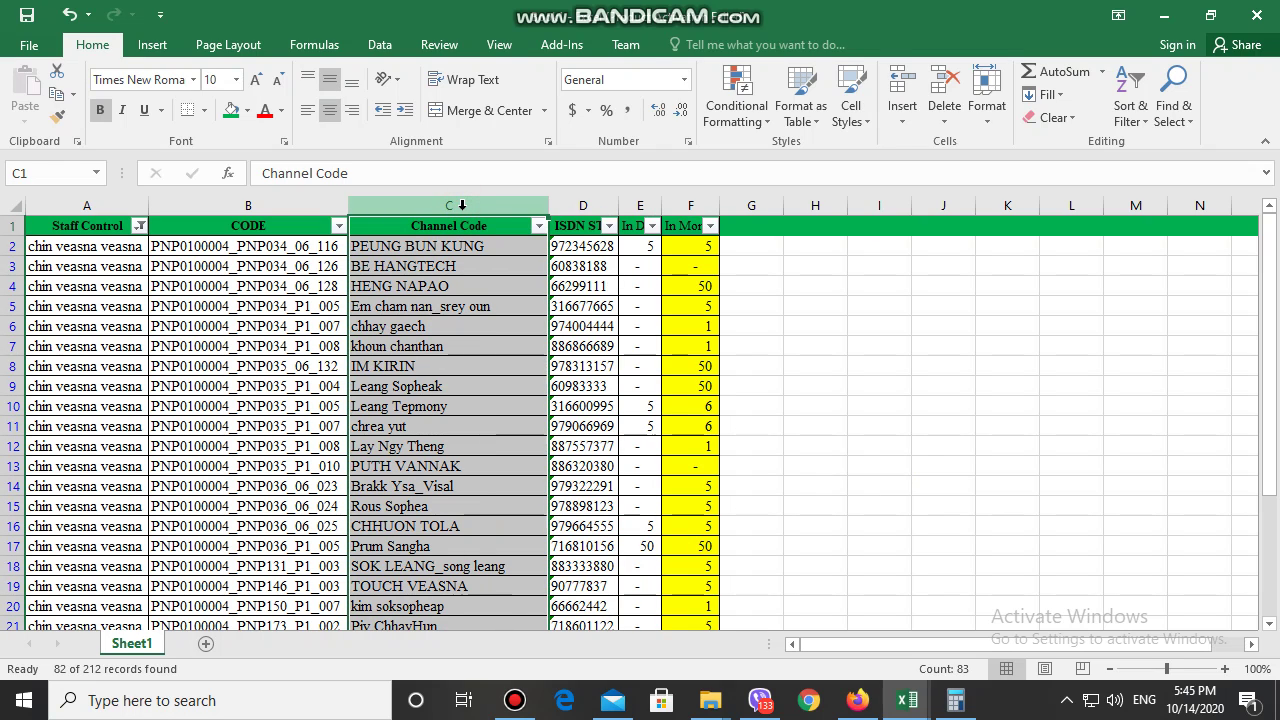
{"action": "left_click", "coordinate": [829, 363]}
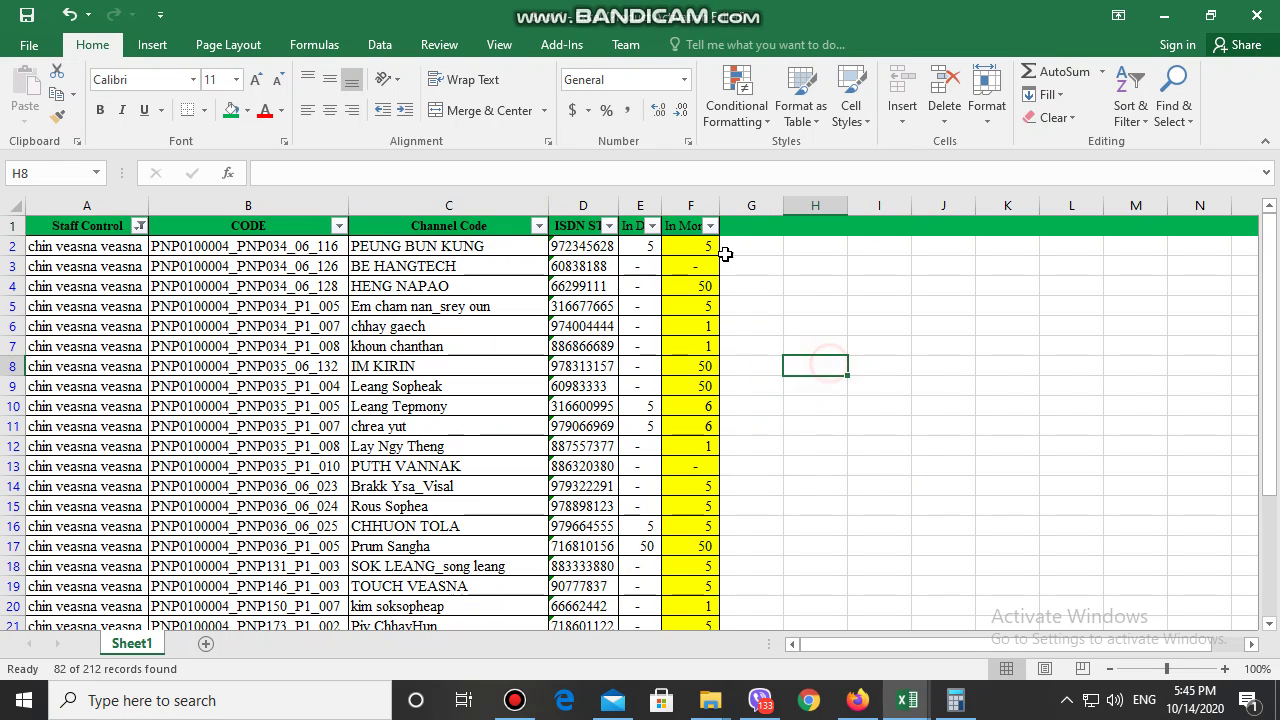
Filter In Month to keep only the '-' and '1' rows, showing 43 of 212 records
{"action": "left_click", "coordinate": [711, 224]}
{"action": "left_click", "coordinate": [762, 420]}
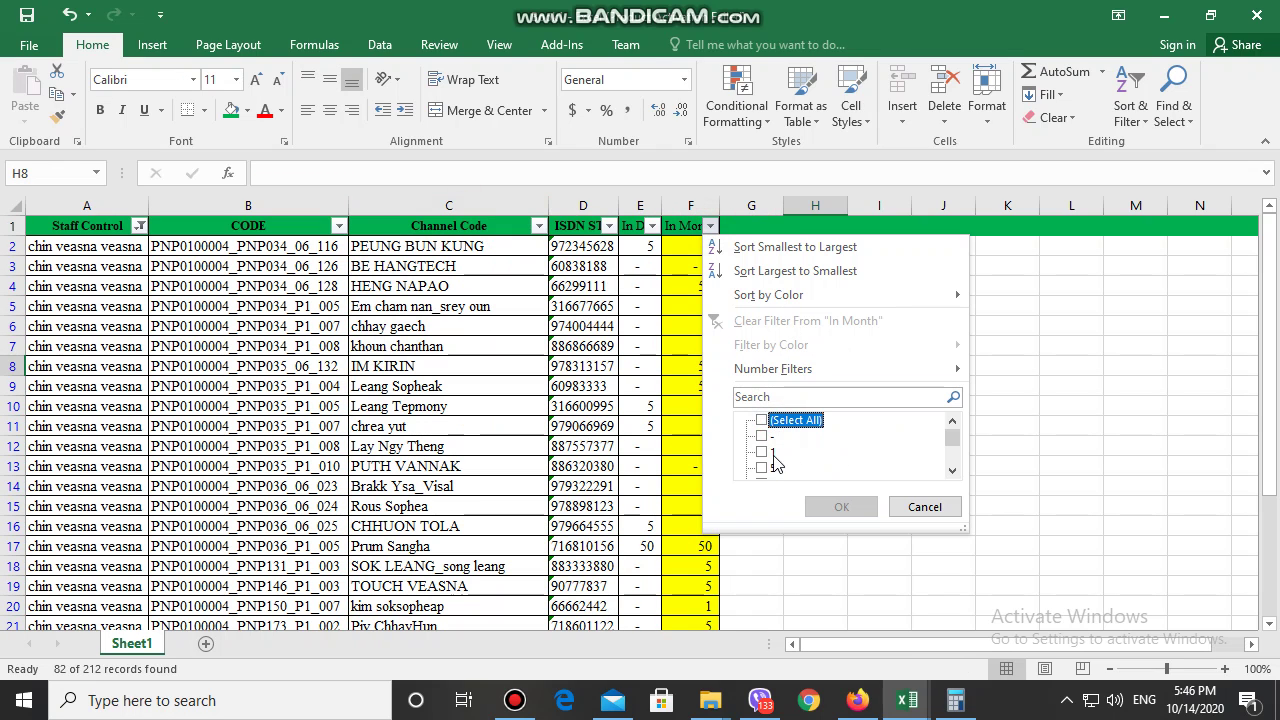
{"action": "left_click", "coordinate": [766, 451]}
{"action": "left_click", "coordinate": [843, 506]}
{"action": "left_click", "coordinate": [1060, 425]}
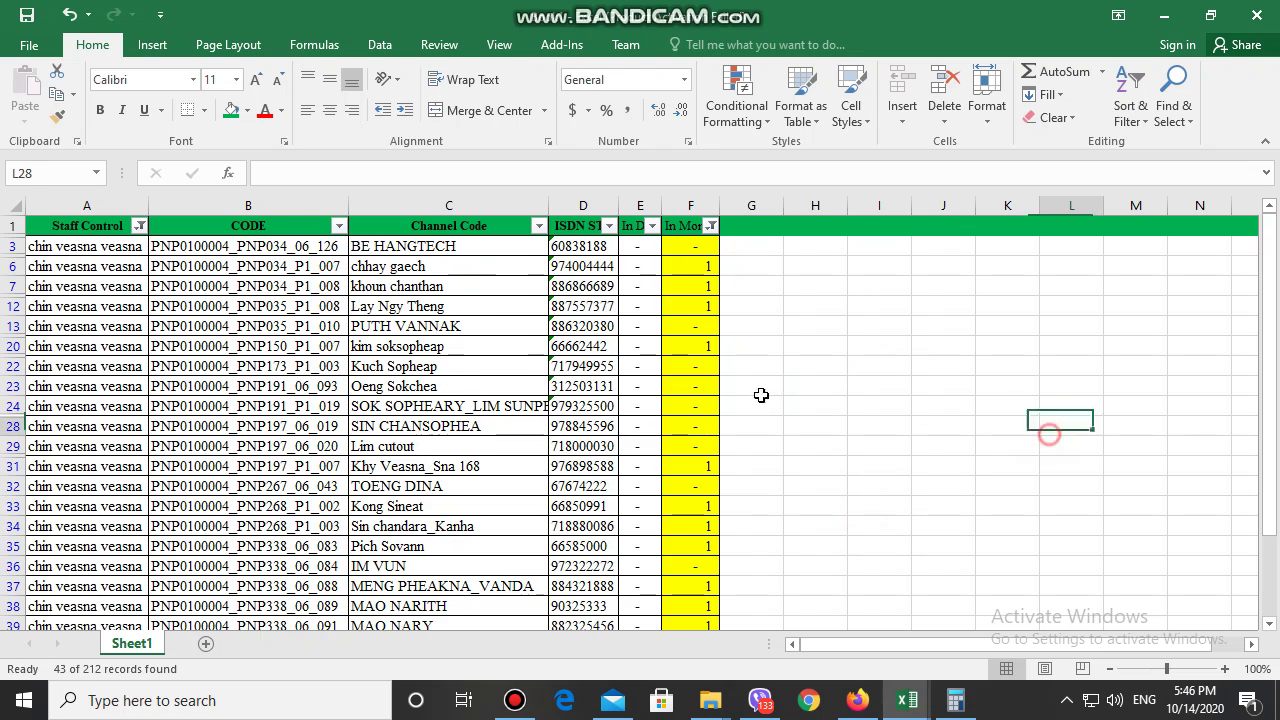
{"action": "left_click", "coordinate": [451, 203]}
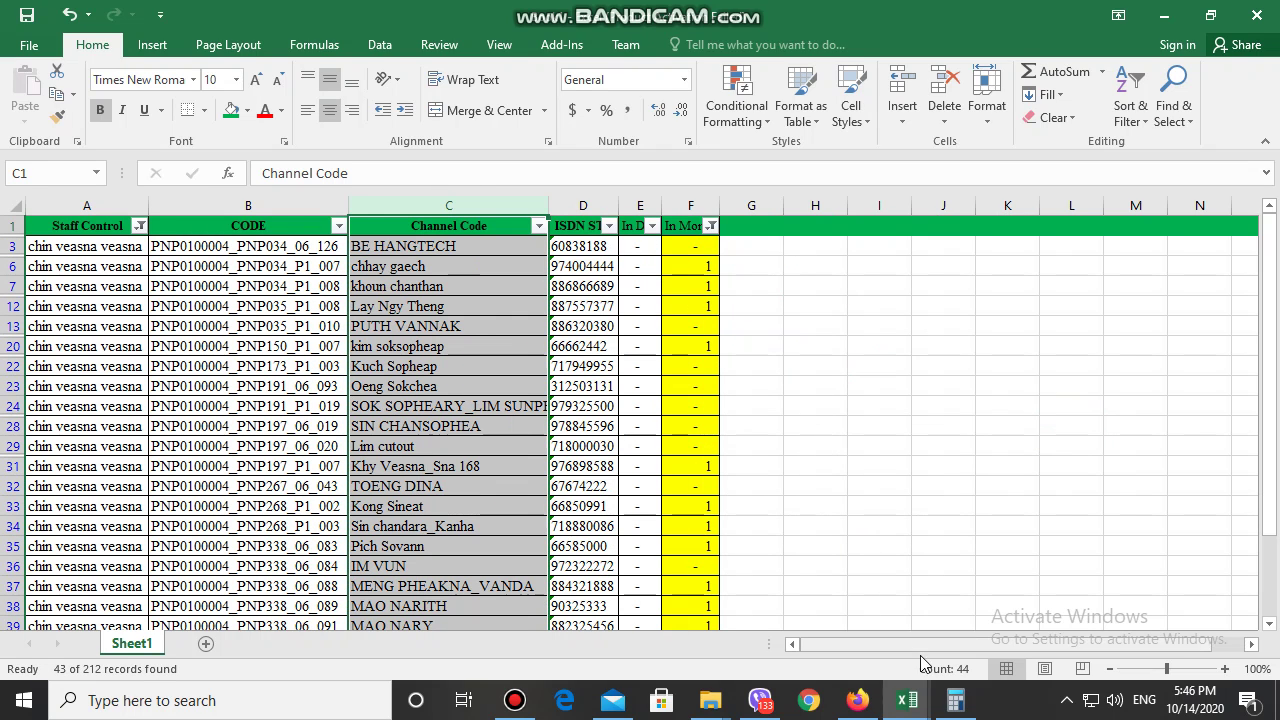
Bring up Calculator and make a first attempt at 82 ÷ 2
{"action": "left_click", "coordinate": [955, 700]}
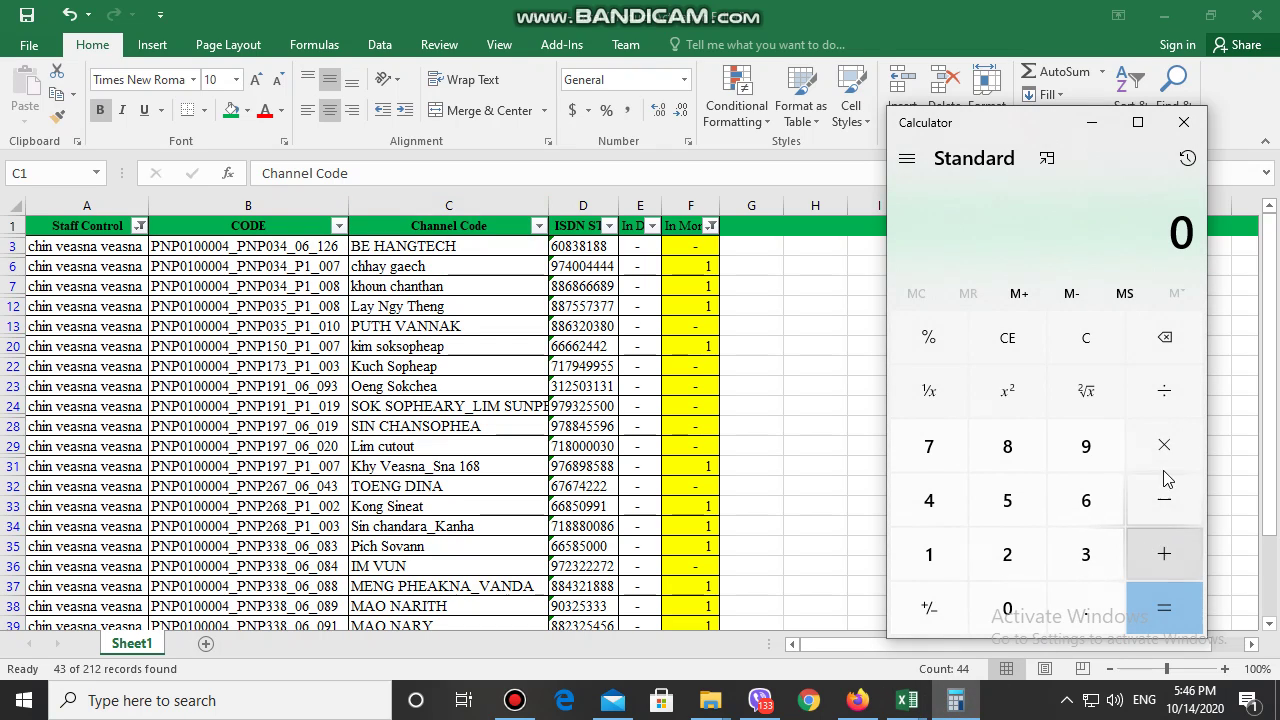
{"action": "left_click", "coordinate": [1165, 402]}
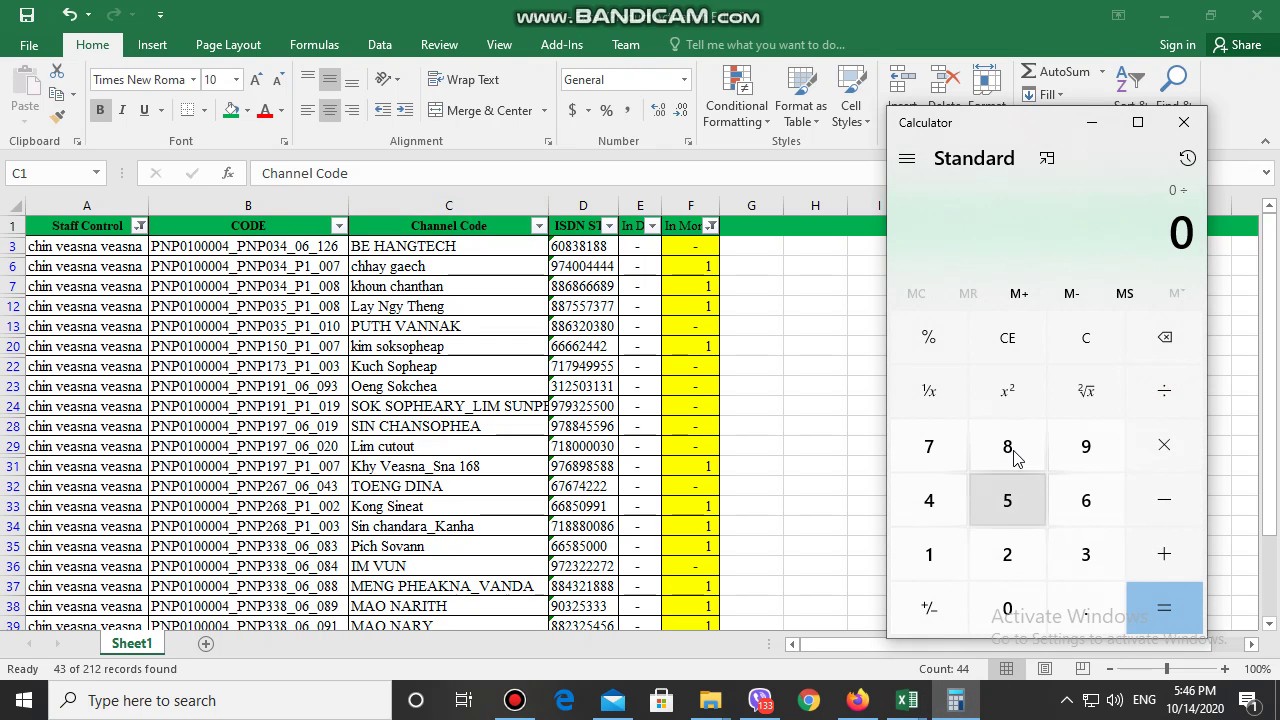
{"action": "left_click", "coordinate": [1006, 449]}
{"action": "left_click", "coordinate": [1006, 554]}
{"action": "left_click", "coordinate": [1152, 375]}
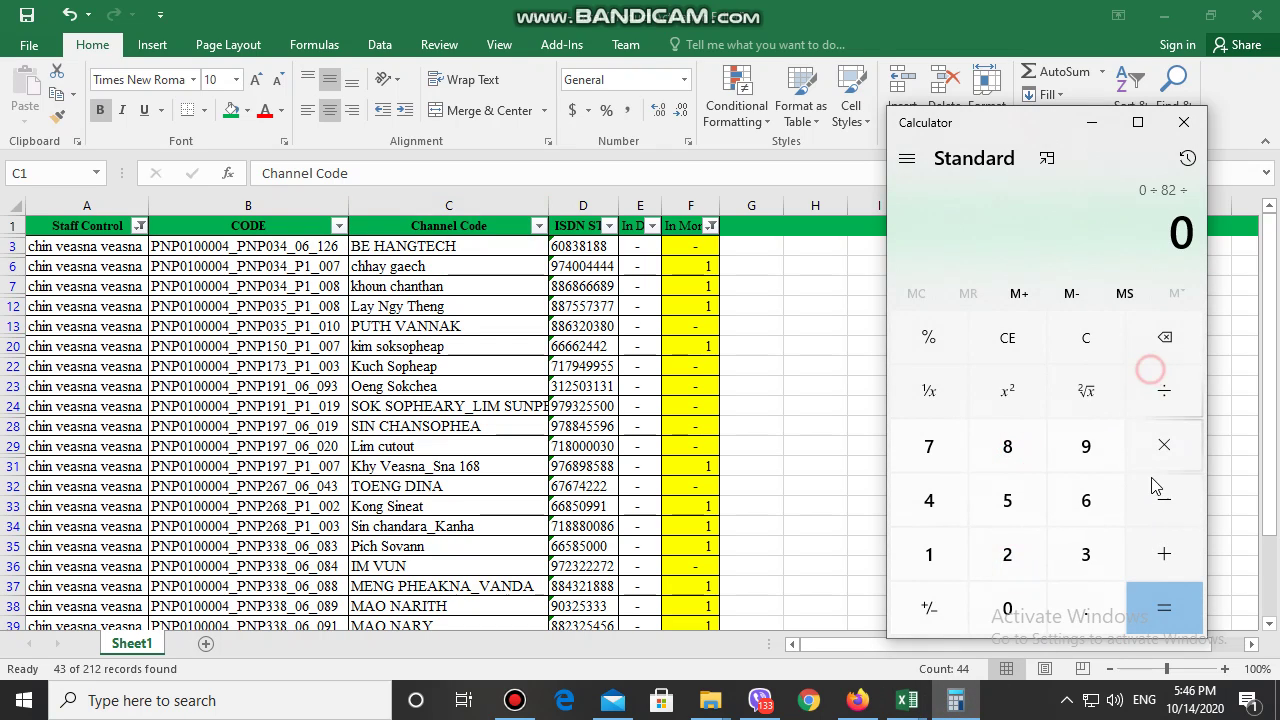
{"action": "left_click", "coordinate": [1005, 560]}
{"action": "left_click", "coordinate": [1172, 620]}
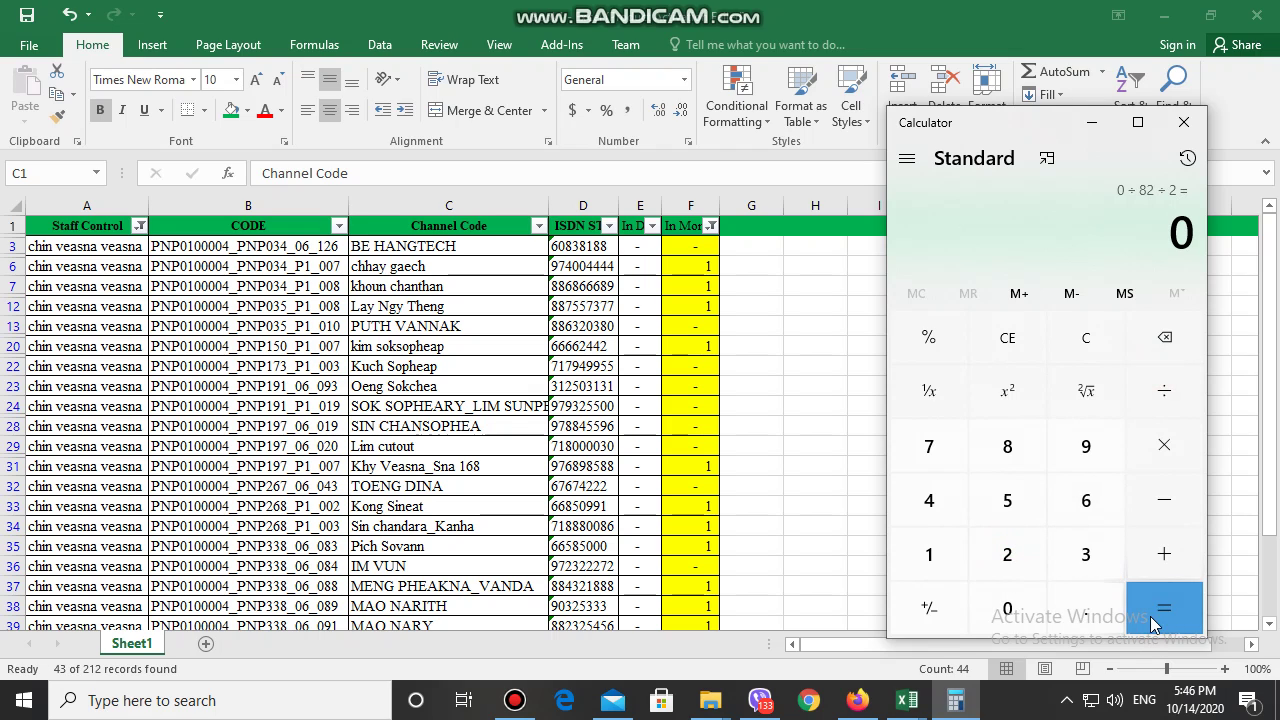
Clear the wrong result and calculate 82 ÷ 2 again, getting 41
{"action": "left_click", "coordinate": [1085, 337]}
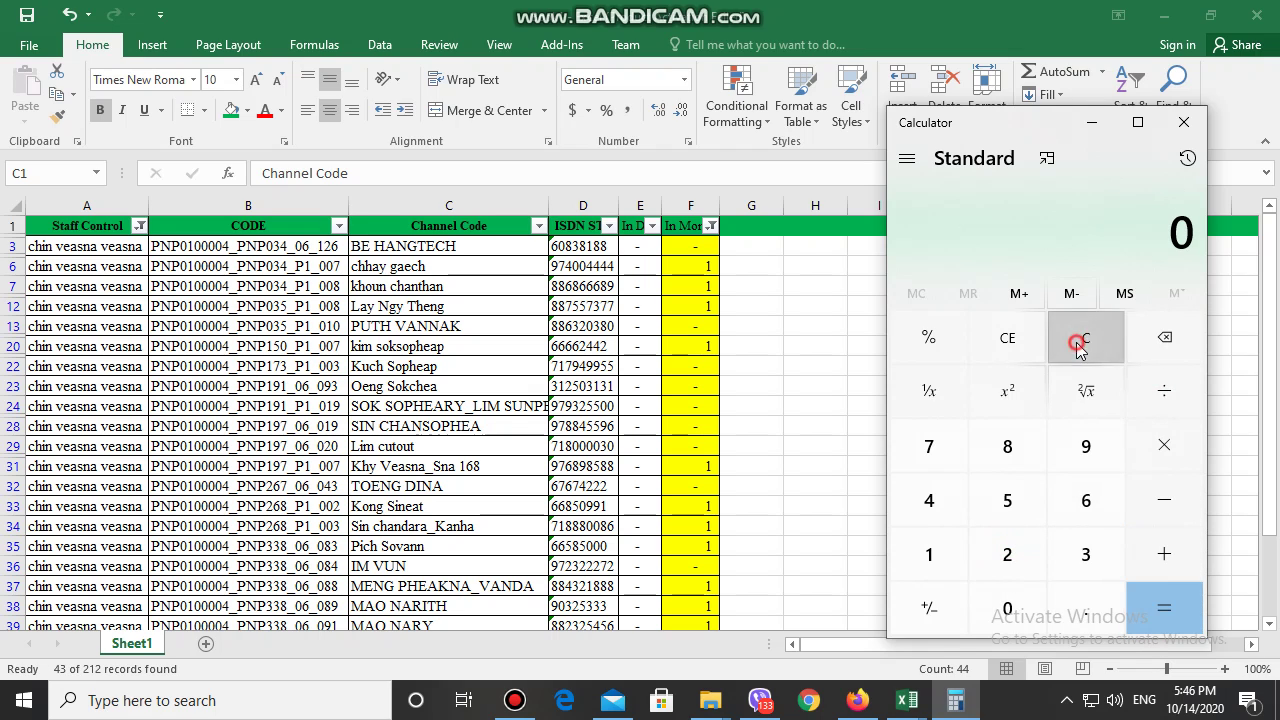
{"action": "left_click", "coordinate": [1008, 337]}
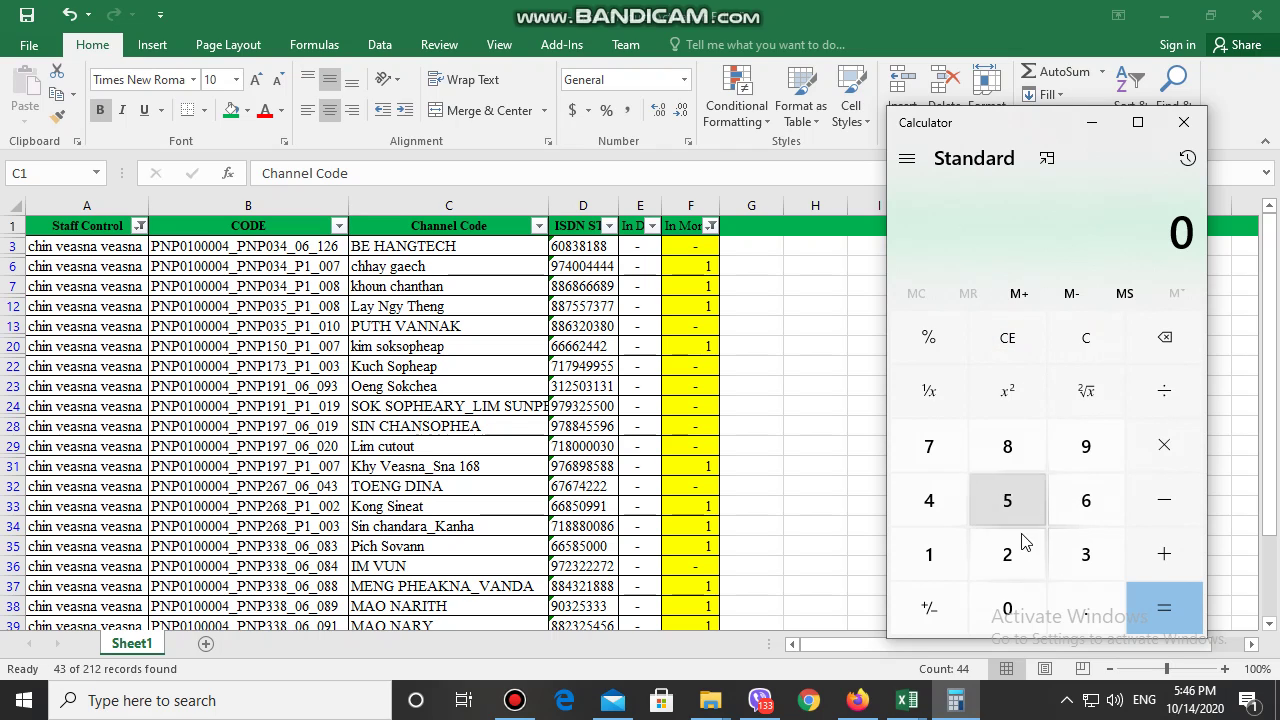
{"action": "left_click", "coordinate": [1007, 455]}
{"action": "left_click", "coordinate": [1018, 550]}
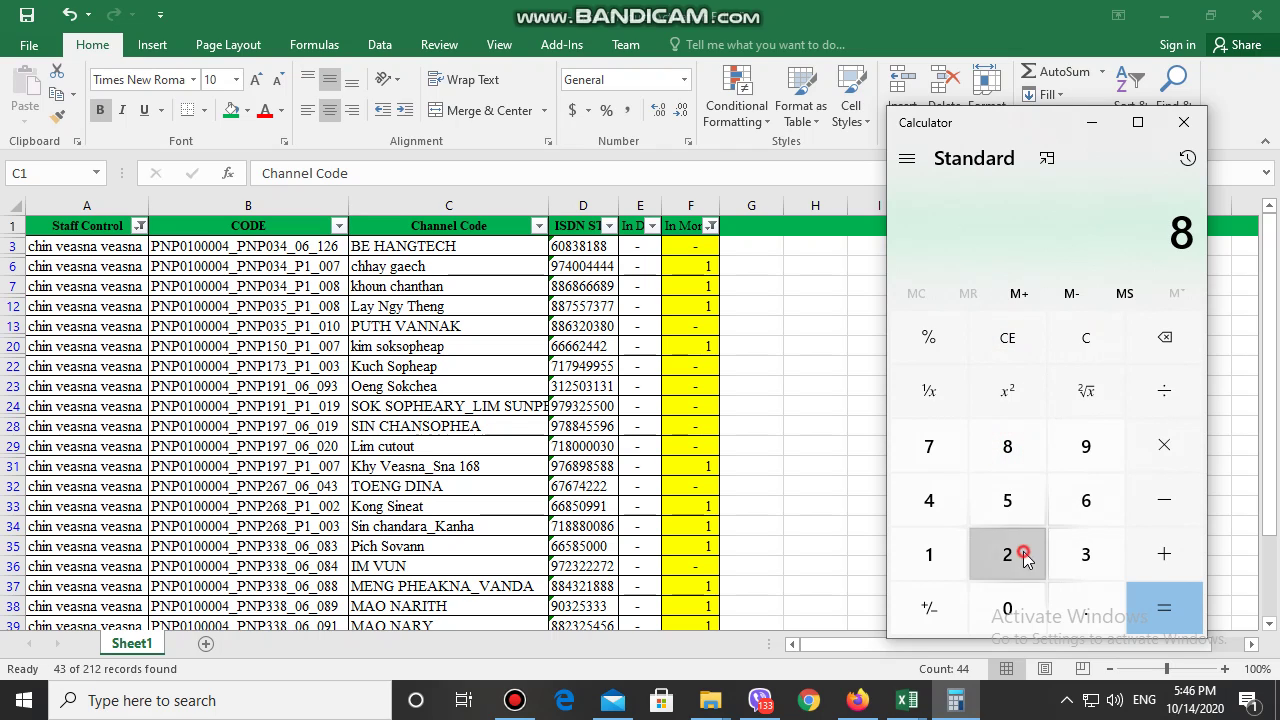
{"action": "left_click", "coordinate": [1162, 416]}
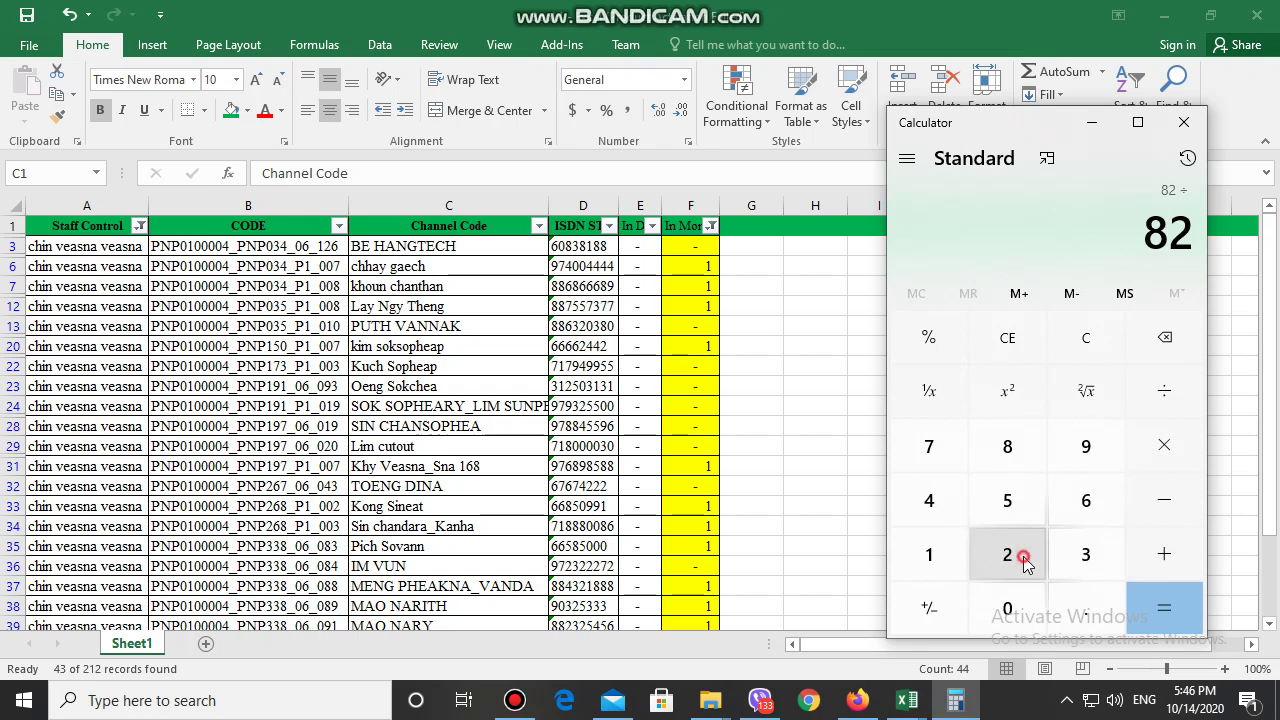
{"action": "left_click", "coordinate": [1018, 555]}
{"action": "left_click", "coordinate": [1160, 607]}
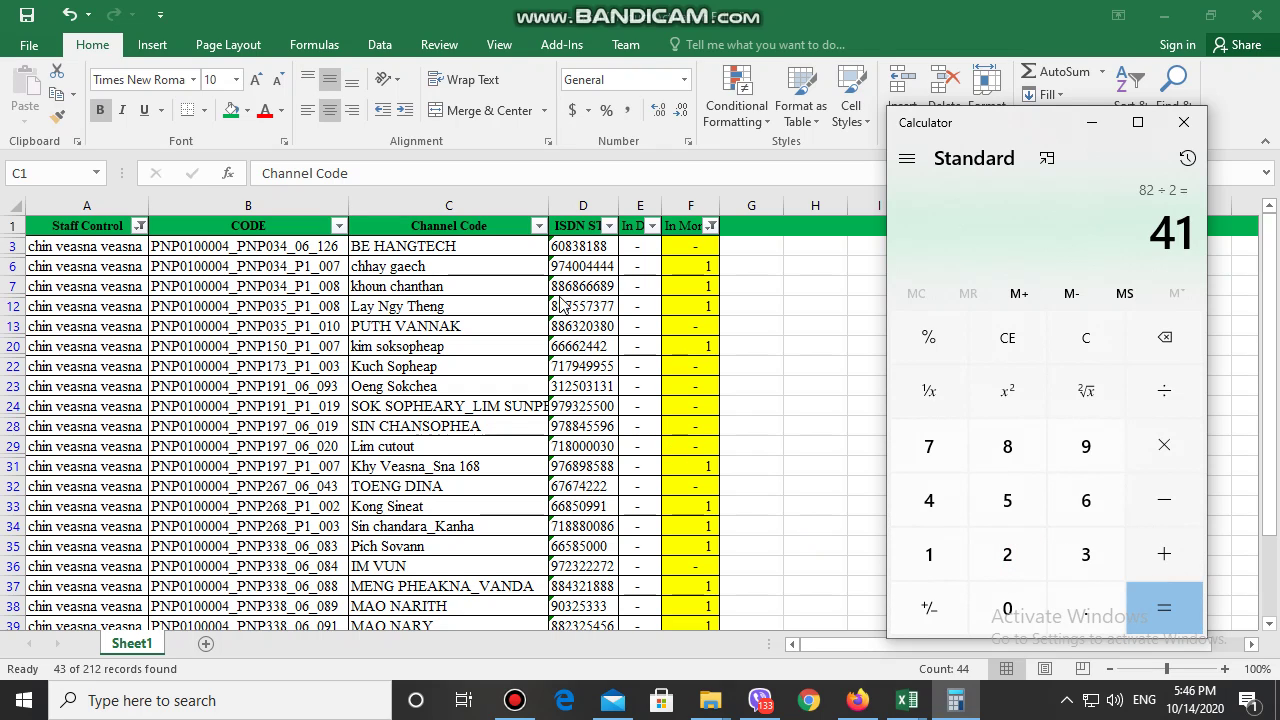
Back in Excel, sort the In Month column smallest to largest so dash entries come first
{"action": "key", "text": "alt+Tab"}
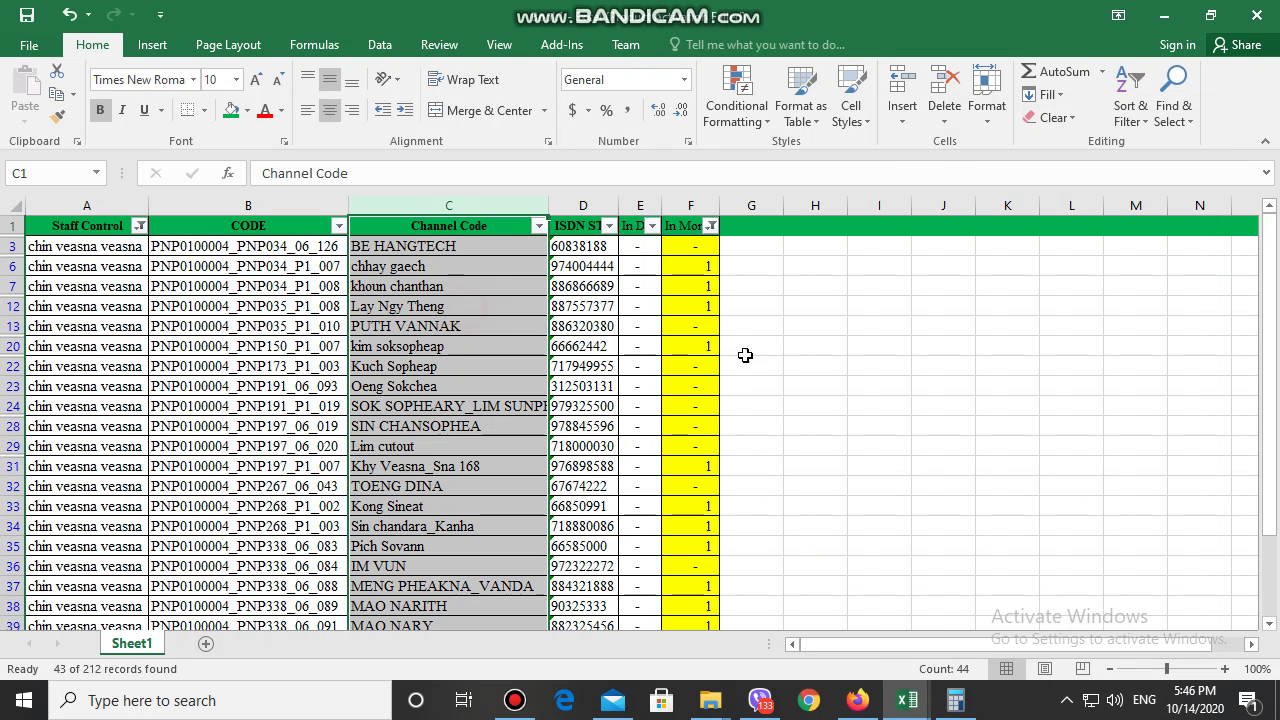
{"action": "left_click", "coordinate": [860, 453]}
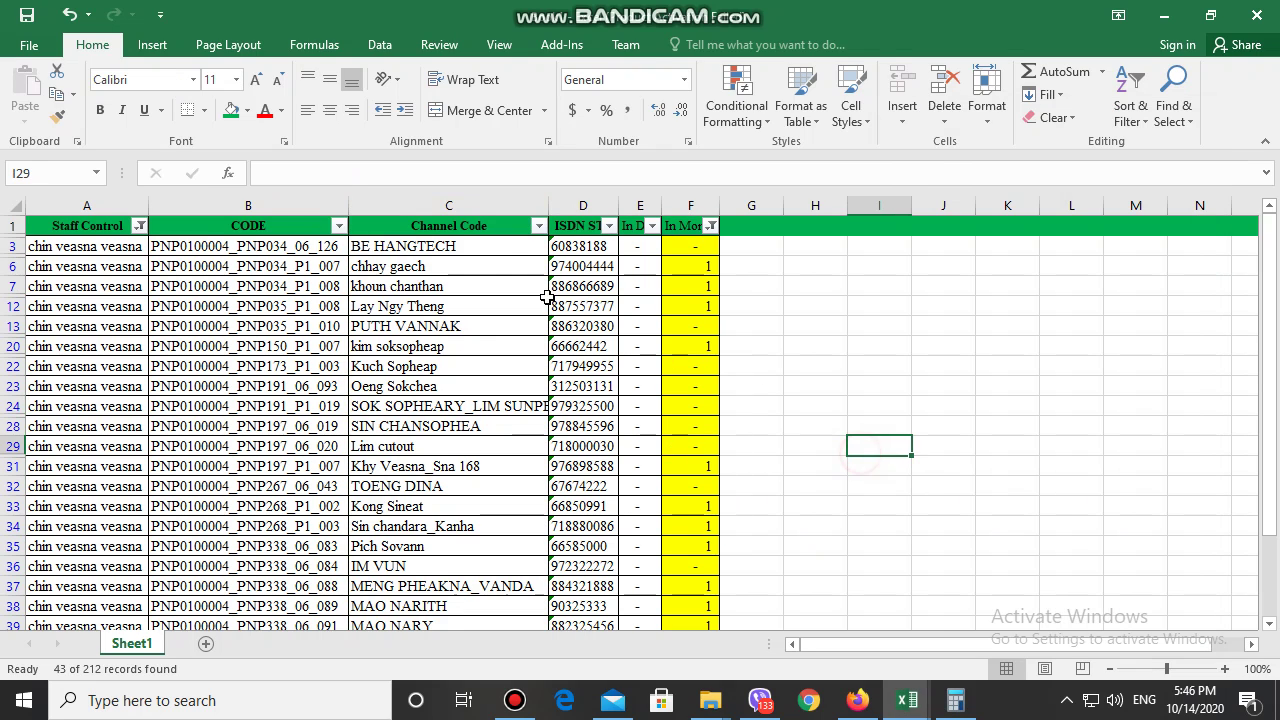
{"action": "left_click", "coordinate": [680, 225]}
{"action": "left_click", "coordinate": [1130, 110]}
{"action": "left_click", "coordinate": [1170, 146]}
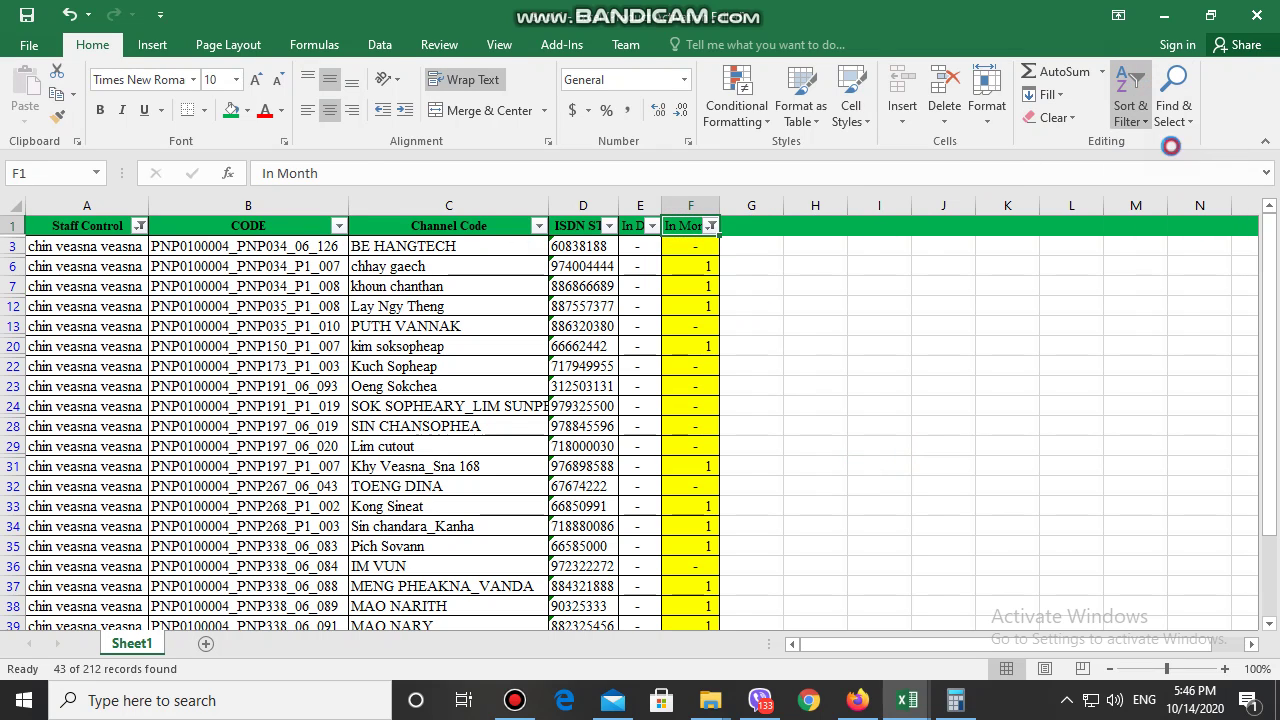
{"action": "left_click", "coordinate": [1005, 541]}
Review the sorted rows, selecting the last three records to check them
{"action": "scroll", "coordinate": [531, 494], "scroll_direction": "down", "scroll_amount": 3}
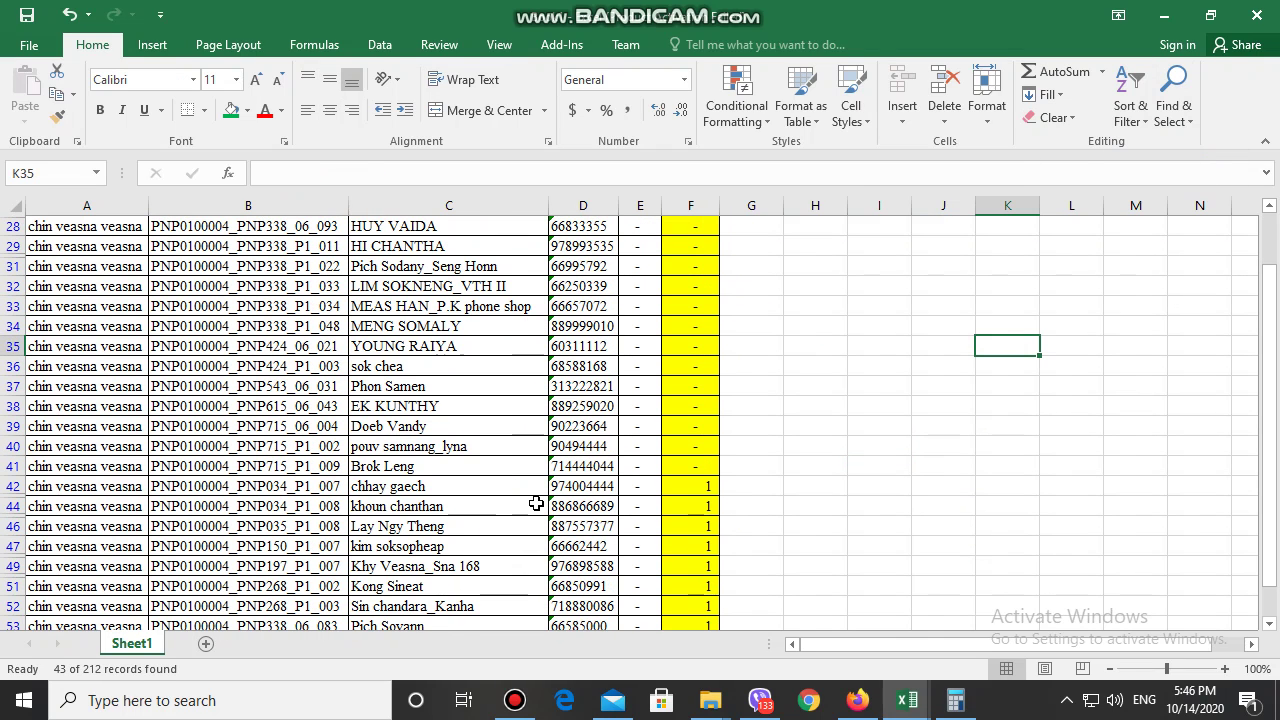
{"action": "scroll", "coordinate": [530, 495], "scroll_direction": "down", "scroll_amount": 1}
{"action": "scroll", "coordinate": [527, 494], "scroll_direction": "down", "scroll_amount": 7}
{"action": "scroll", "coordinate": [527, 494], "scroll_direction": "up", "scroll_amount": 8}
{"action": "scroll", "coordinate": [520, 492], "scroll_direction": "up", "scroll_amount": 2}
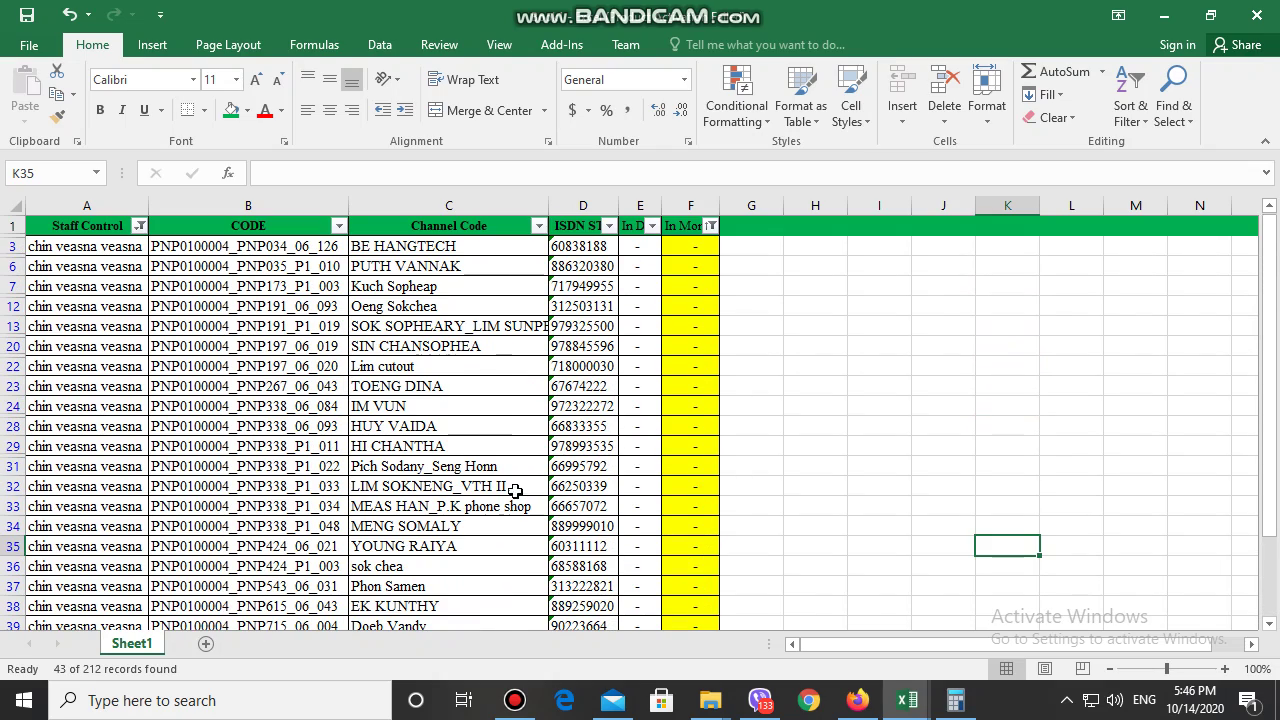
{"action": "scroll", "coordinate": [650, 460], "scroll_direction": "down", "scroll_amount": 2}
{"action": "scroll", "coordinate": [712, 510], "scroll_direction": "down", "scroll_amount": 5}
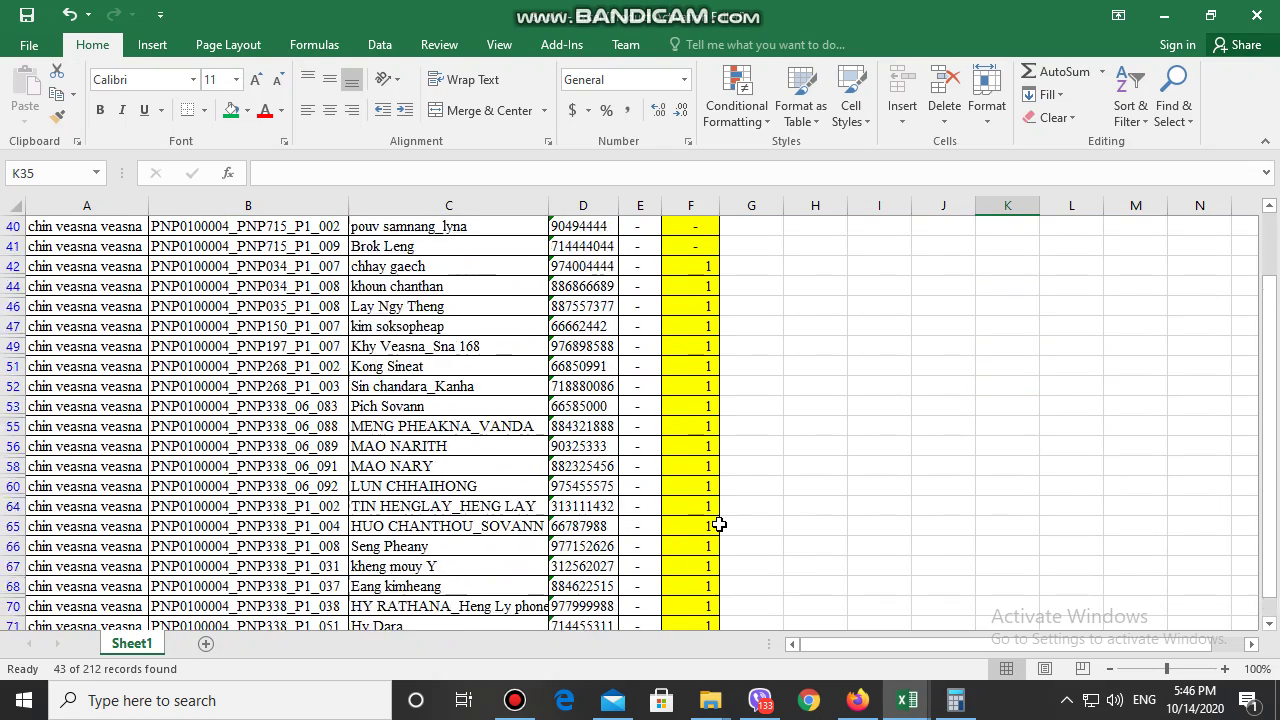
{"action": "scroll", "coordinate": [700, 535], "scroll_direction": "down", "scroll_amount": 1}
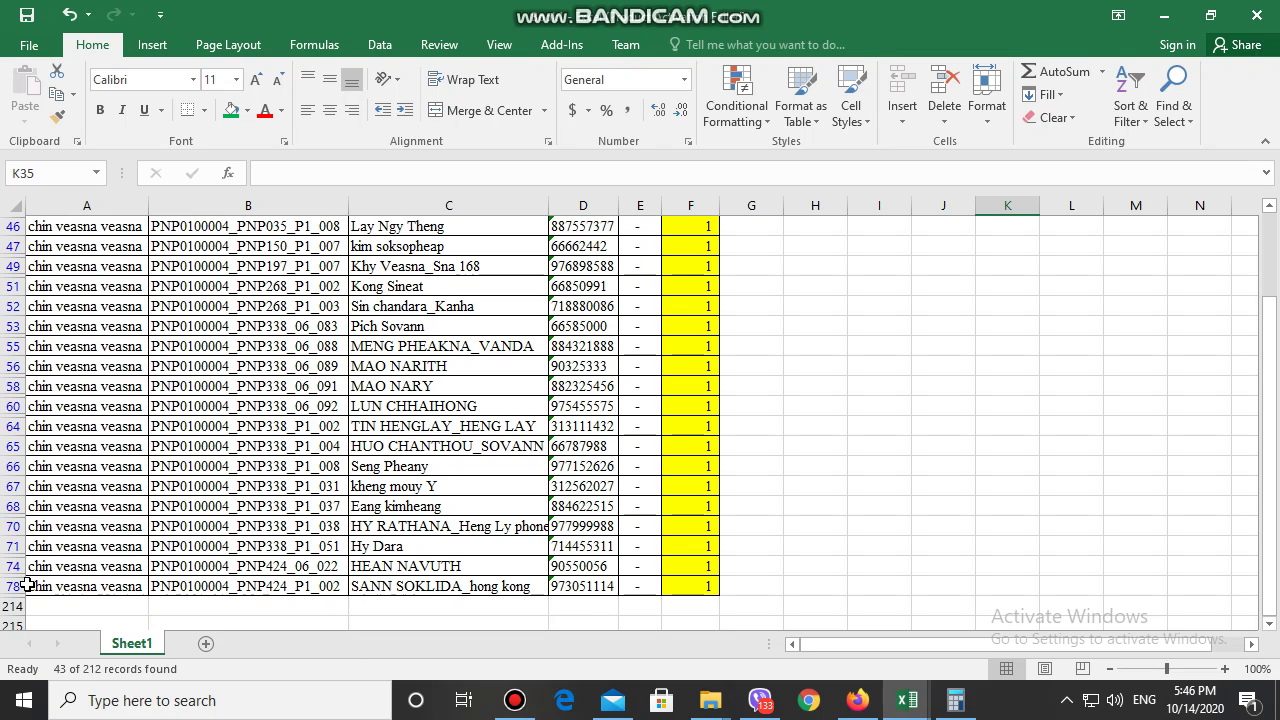
{"action": "left_click_drag", "start_coordinate": [20, 585], "coordinate": [20, 543]}
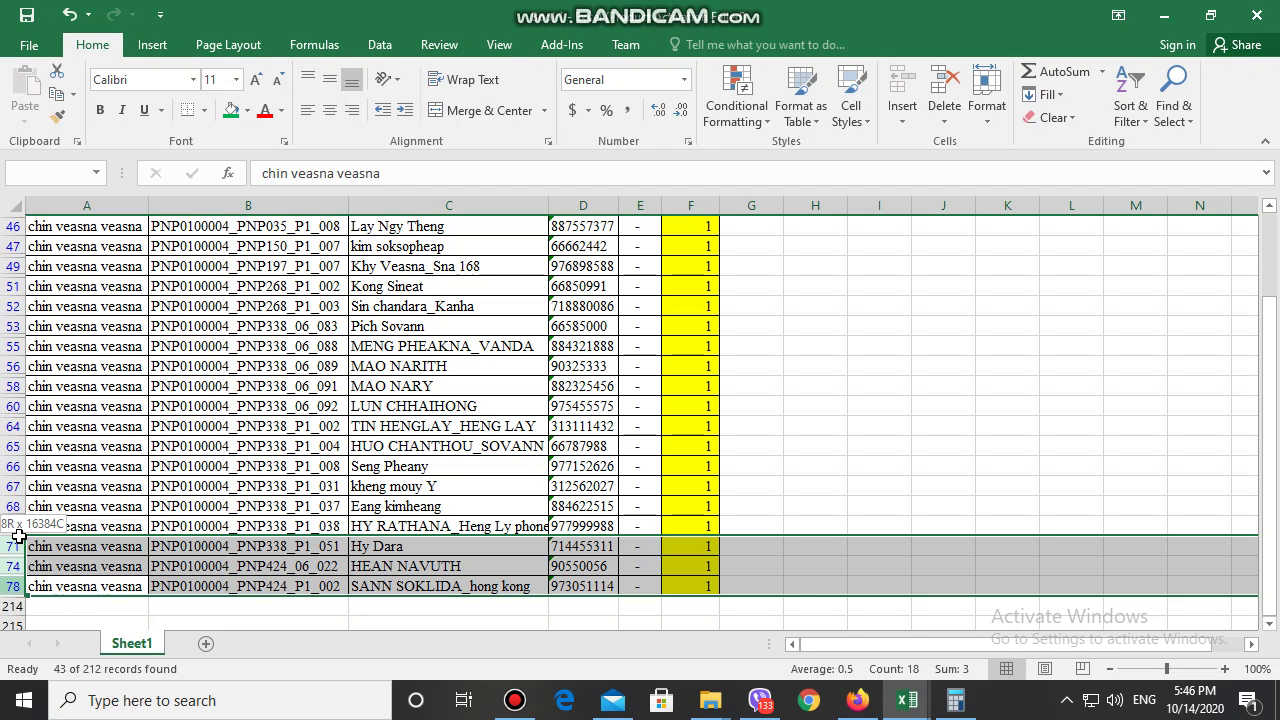
{"action": "left_click", "coordinate": [986, 508]}
{"action": "scroll", "coordinate": [746, 434], "scroll_direction": "up", "scroll_amount": 6}
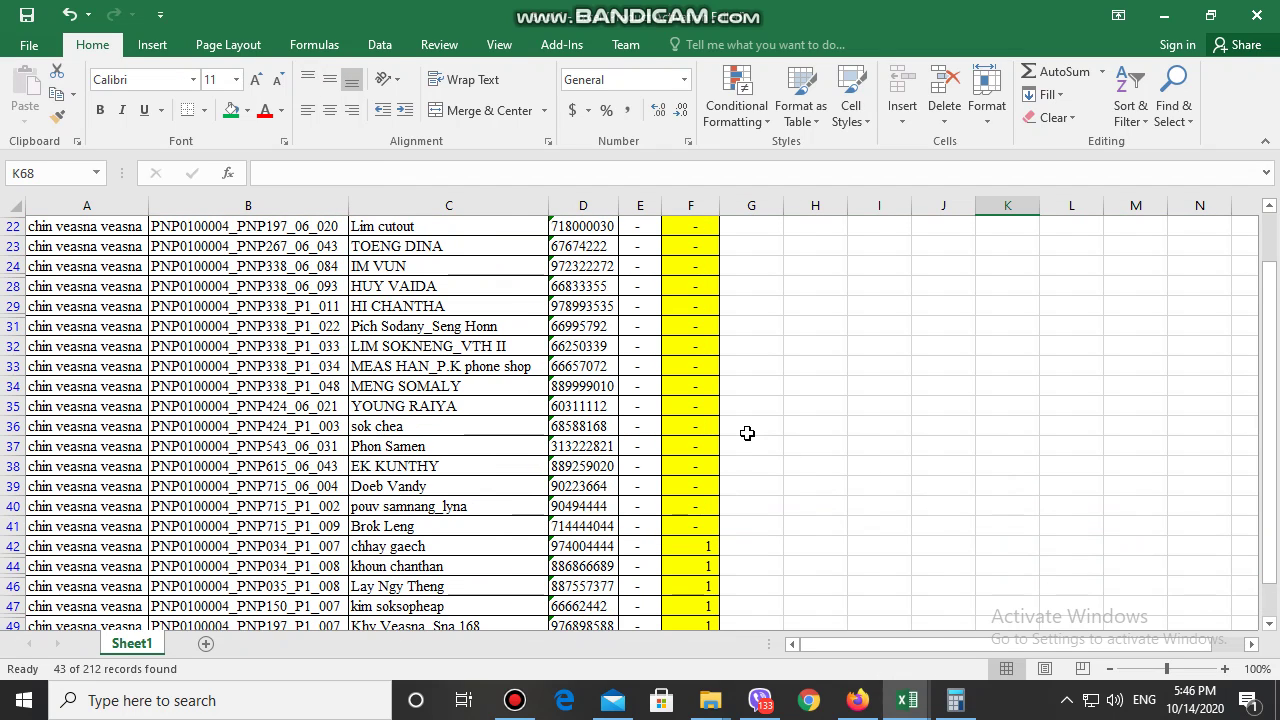
{"action": "scroll", "coordinate": [747, 433], "scroll_direction": "up", "scroll_amount": 2}
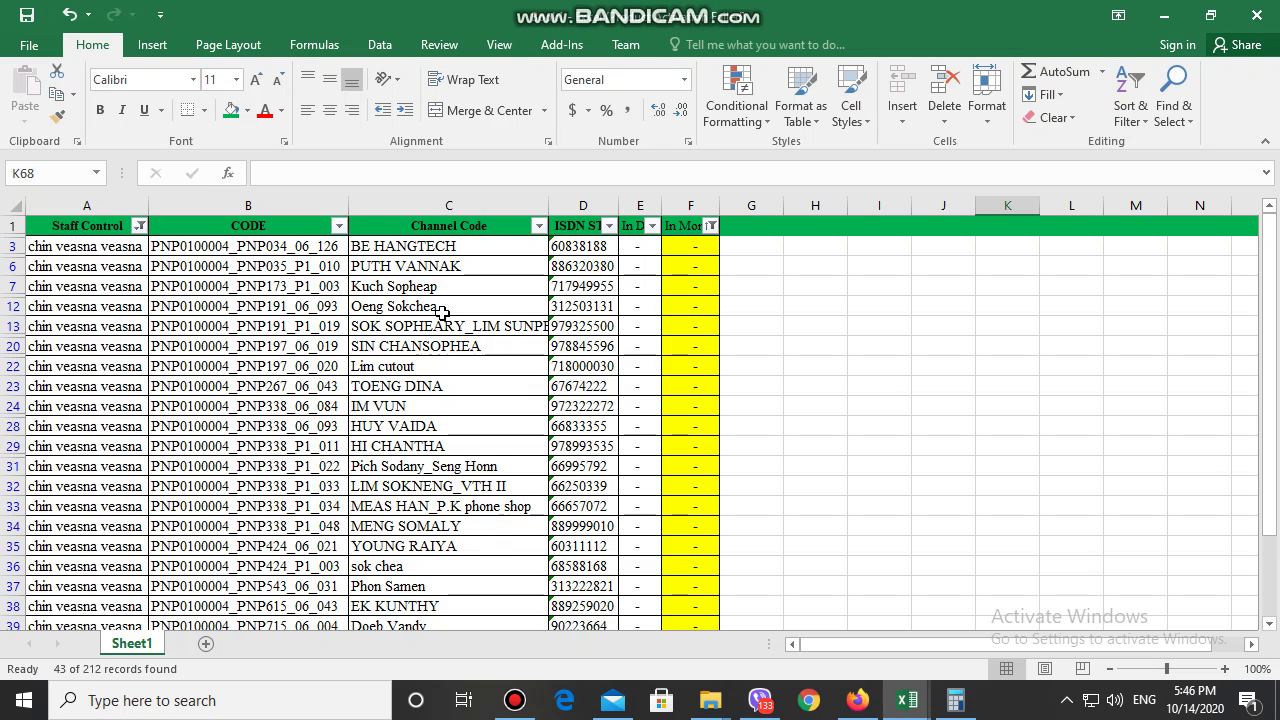
{"action": "scroll", "coordinate": [442, 313], "scroll_direction": "down", "scroll_amount": 2}
{"action": "scroll", "coordinate": [442, 313], "scroll_direction": "up", "scroll_amount": 2}
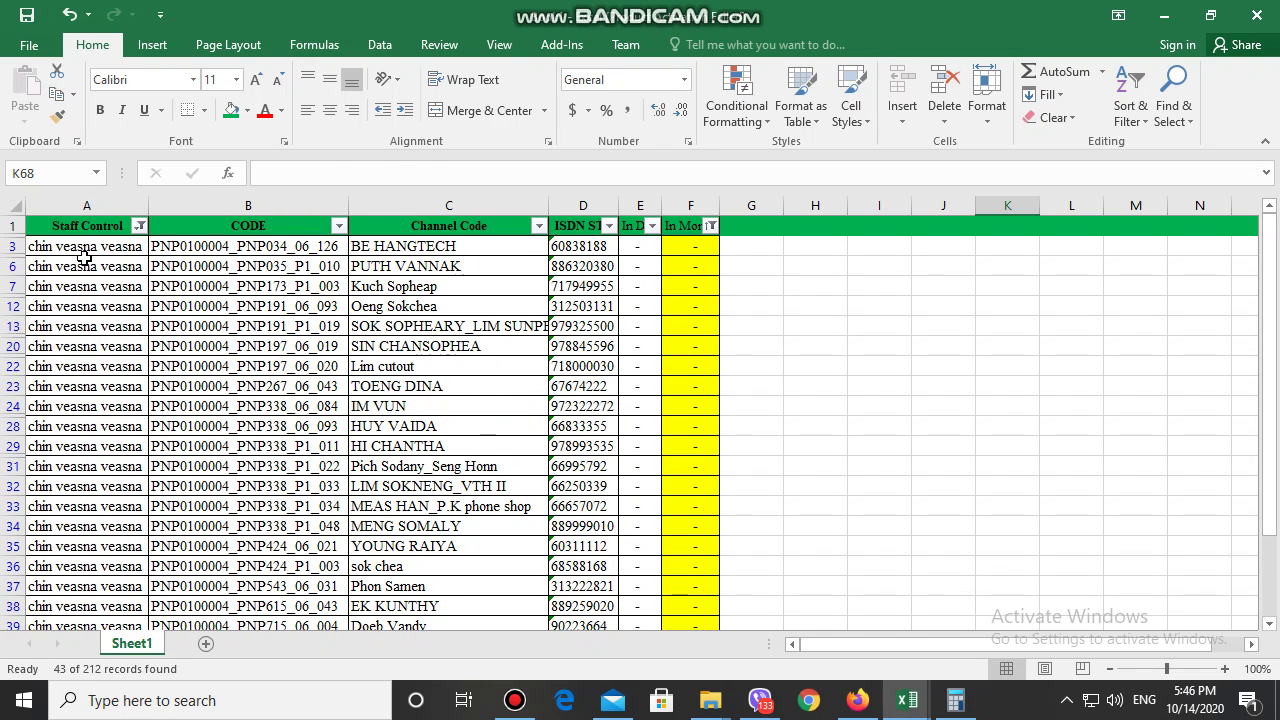
Select the filtered table from A1 down to the last filtered row and copy it
{"action": "left_click", "coordinate": [263, 387]}
{"action": "left_click_drag", "start_coordinate": [78, 225], "coordinate": [698, 367]}
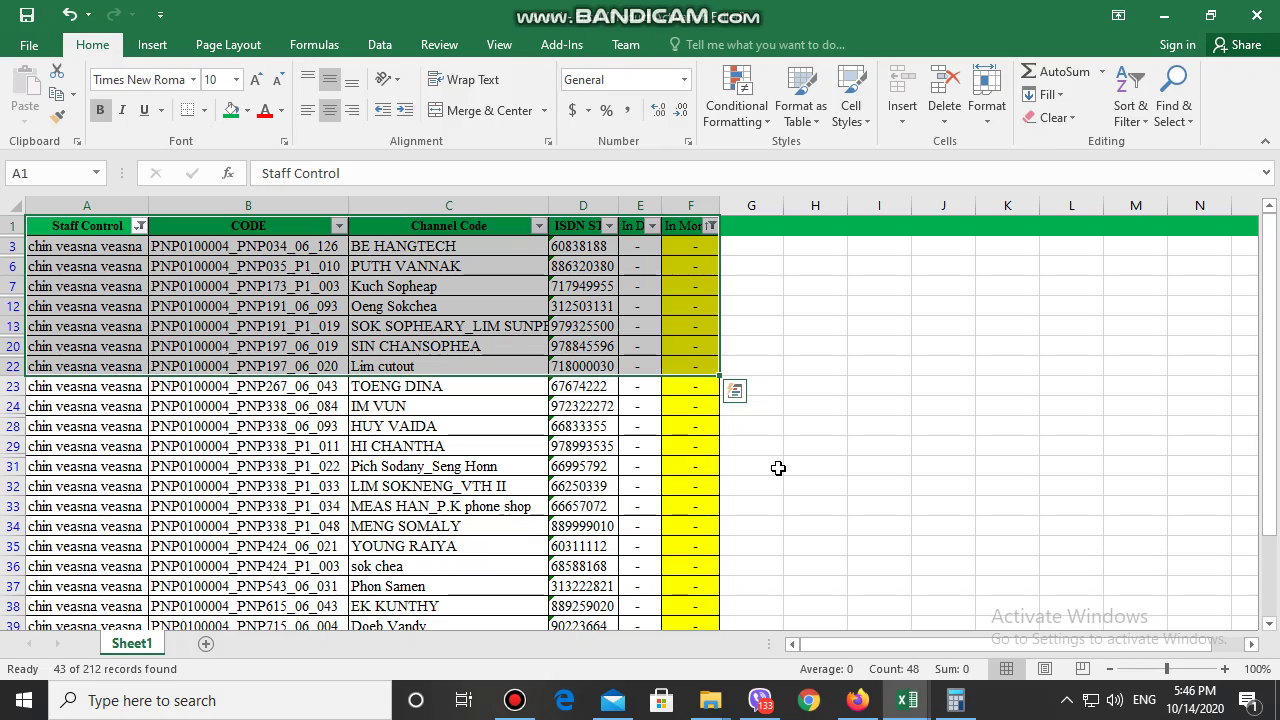
{"action": "key", "text": "ctrl+shift+Down"}
{"action": "key", "text": "ctrl+c"}
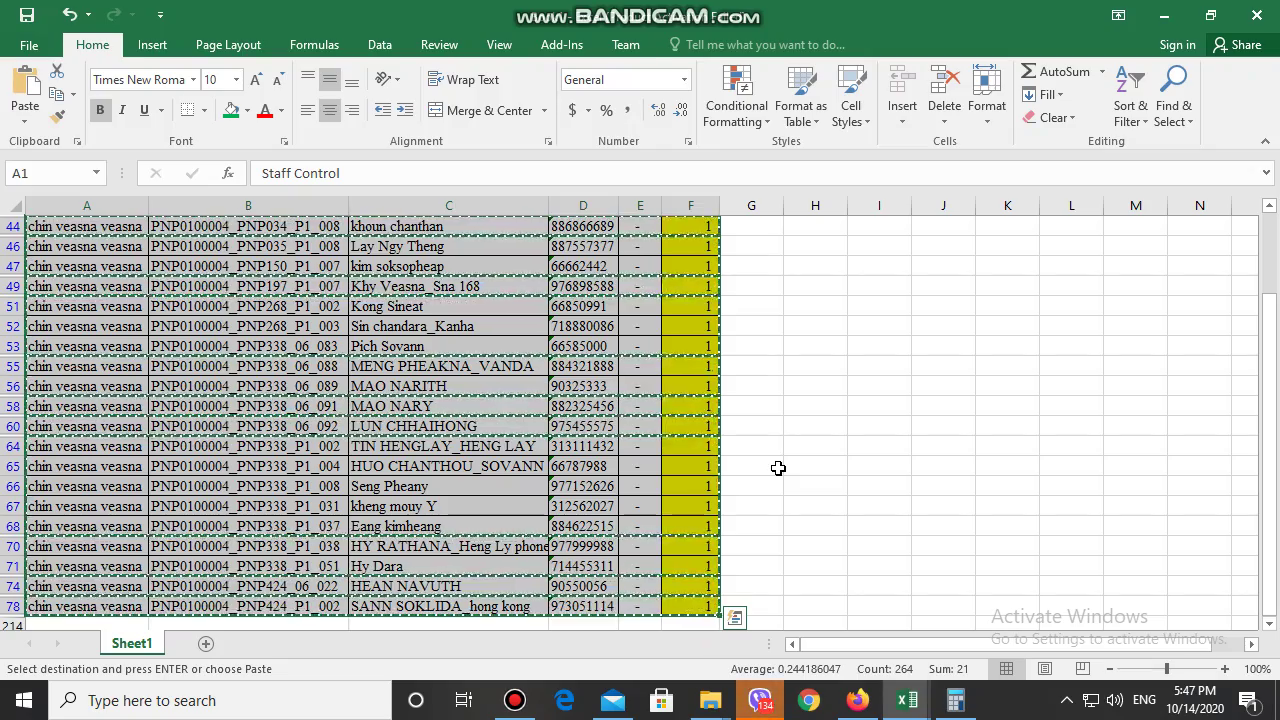
{"action": "key", "text": "super"}
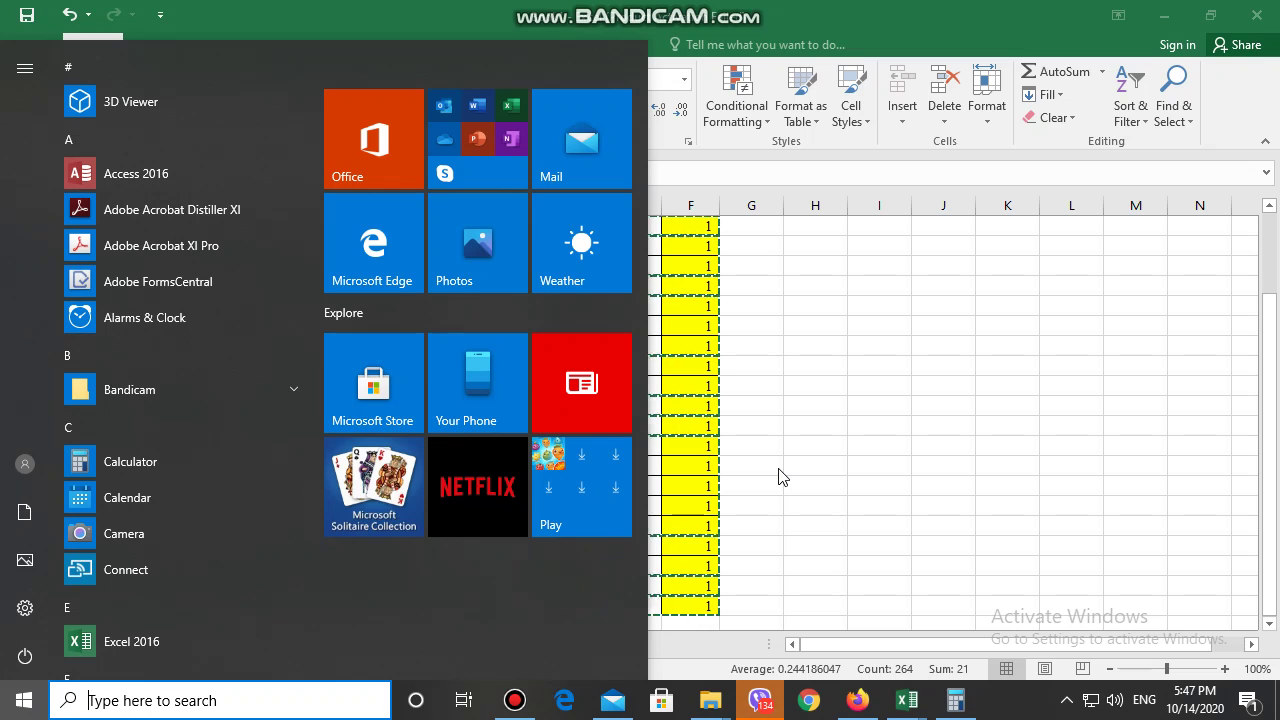
Launch Paint, paste the copied table and crop the canvas to it
{"action": "type", "text": "pai"}
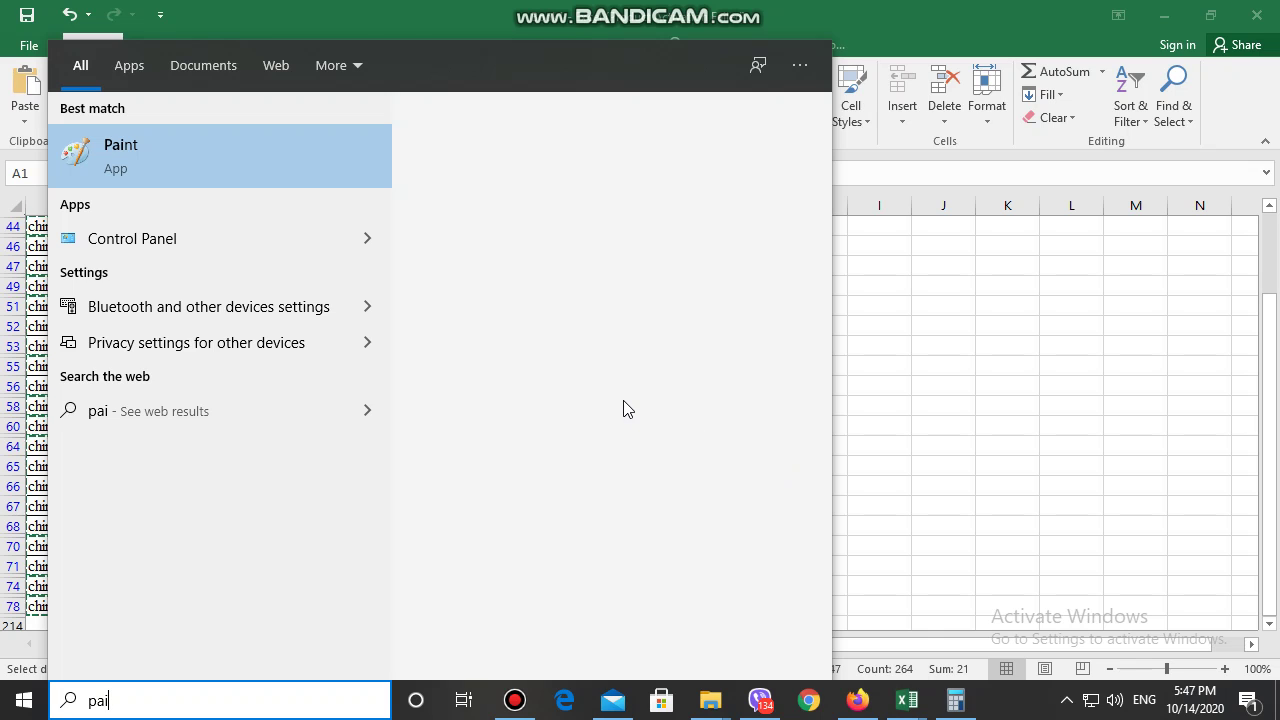
{"action": "left_click", "coordinate": [157, 159]}
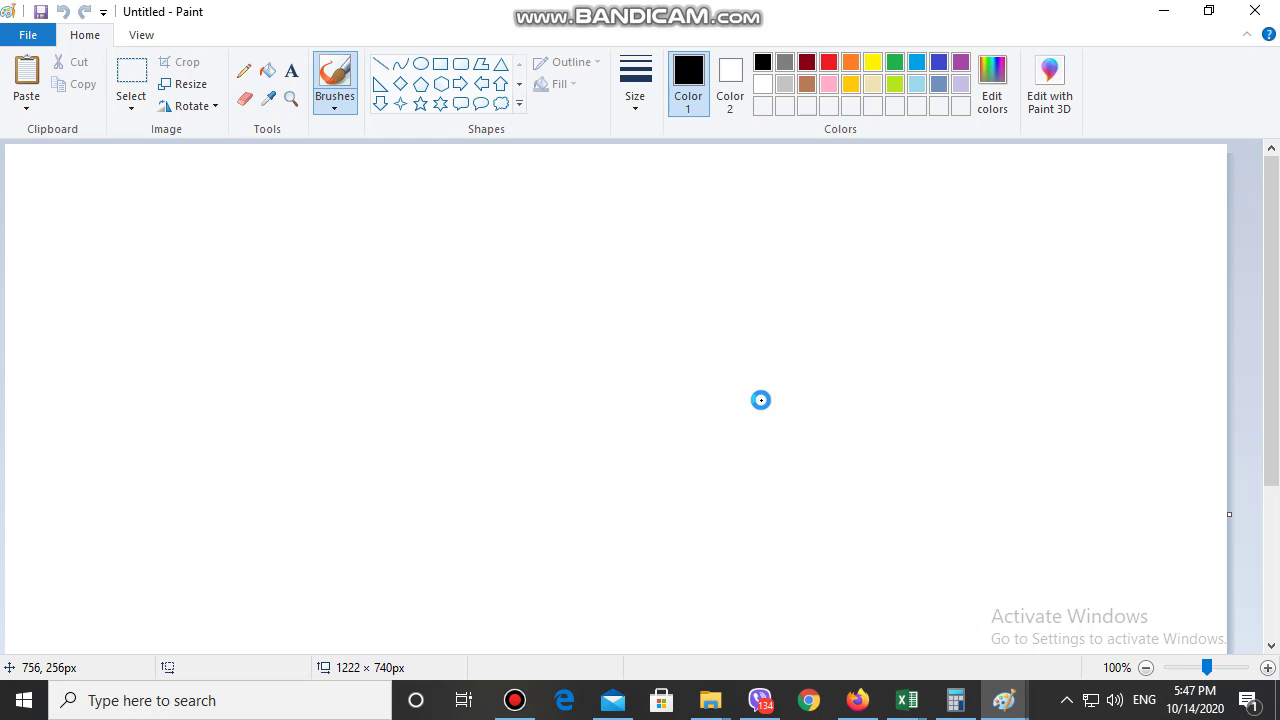
{"action": "key", "text": "ctrl+v"}
{"action": "left_click", "coordinate": [178, 62]}
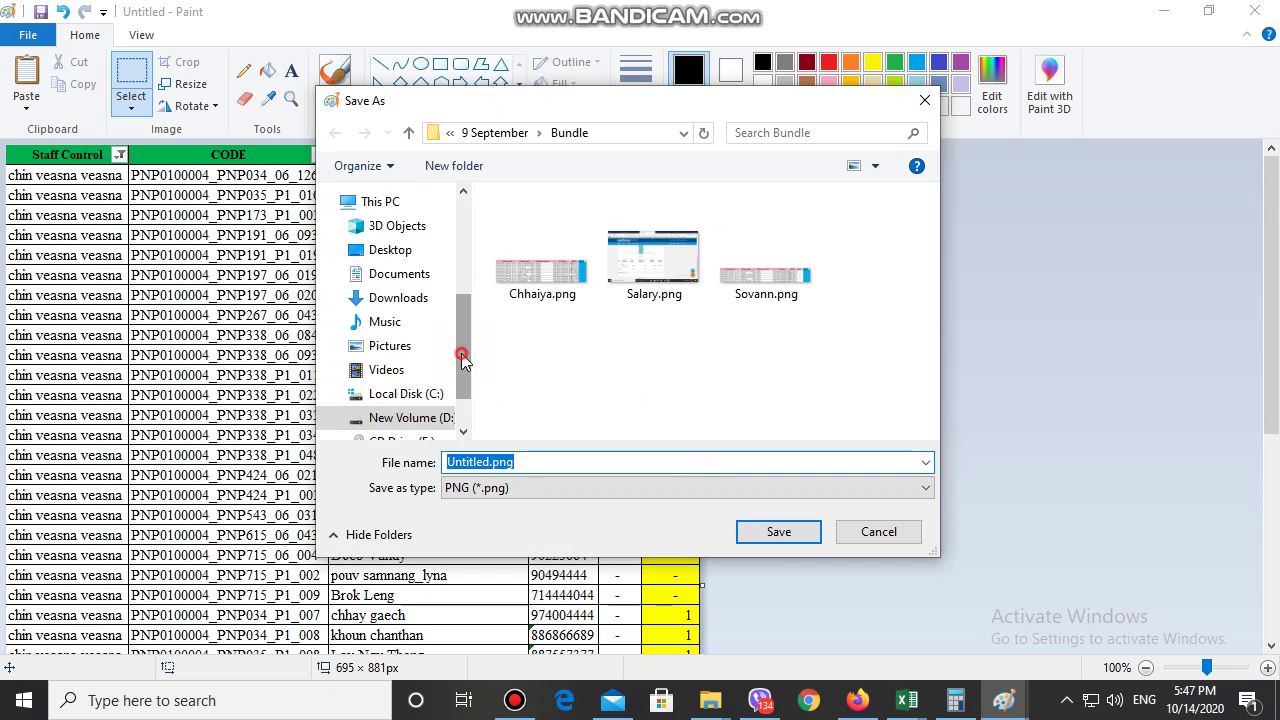
Save the image as 'Code buy kit 14 oct 2020.png' in drive D's 2020 > 10 October folder
{"action": "left_click_drag", "start_coordinate": [463, 358], "coordinate": [463, 383]}
{"action": "left_click", "coordinate": [410, 361]}
{"action": "left_click", "coordinate": [779, 252]}
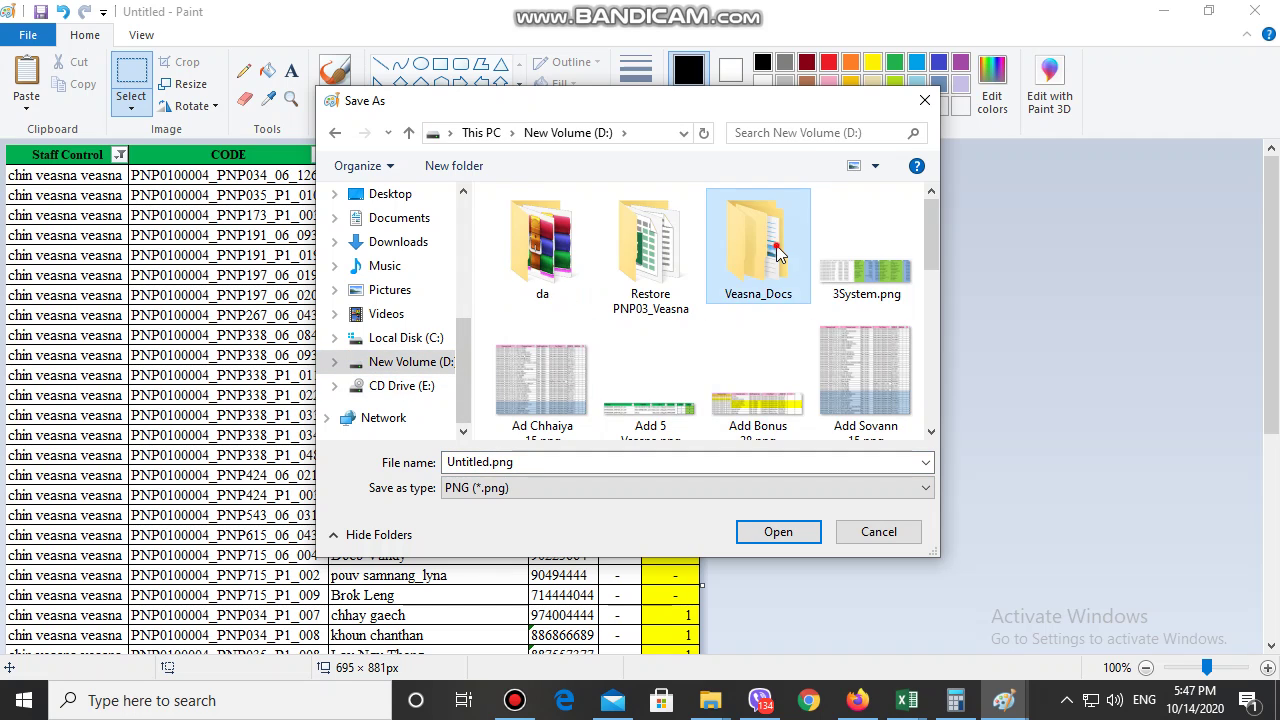
{"action": "double_click", "coordinate": [779, 252]}
{"action": "double_click", "coordinate": [569, 246]}
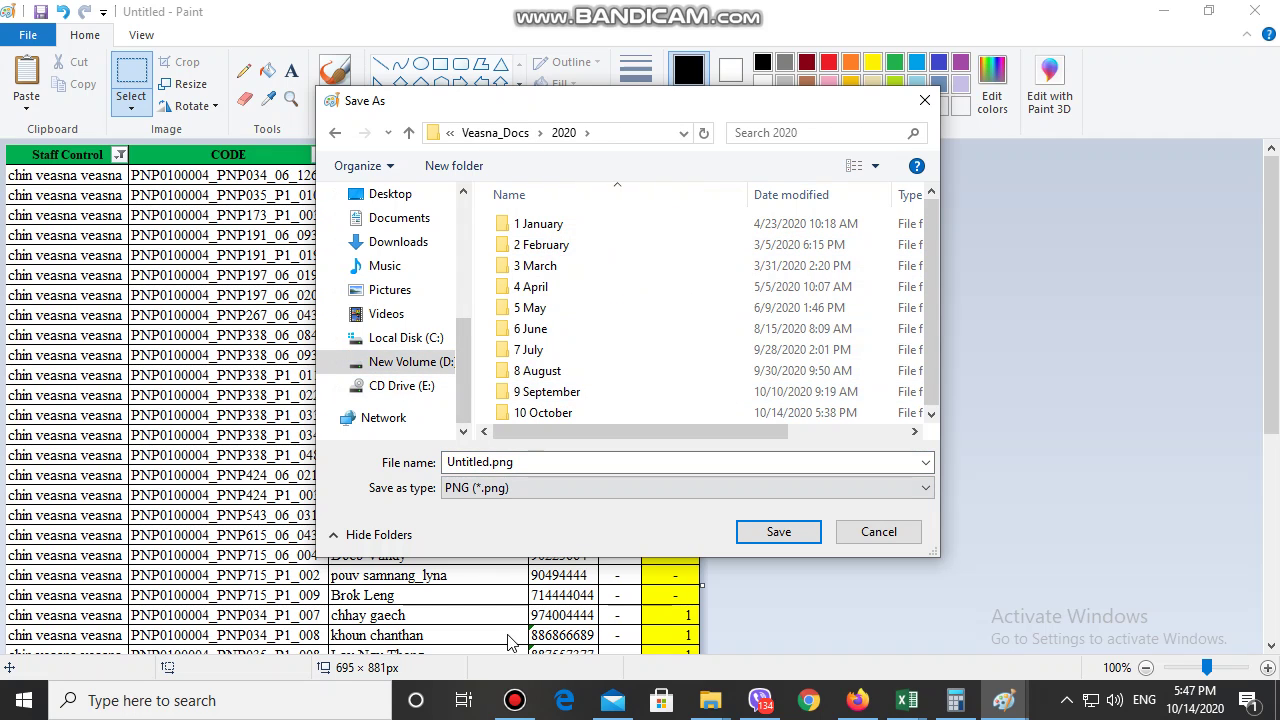
{"action": "left_click", "coordinate": [514, 700]}
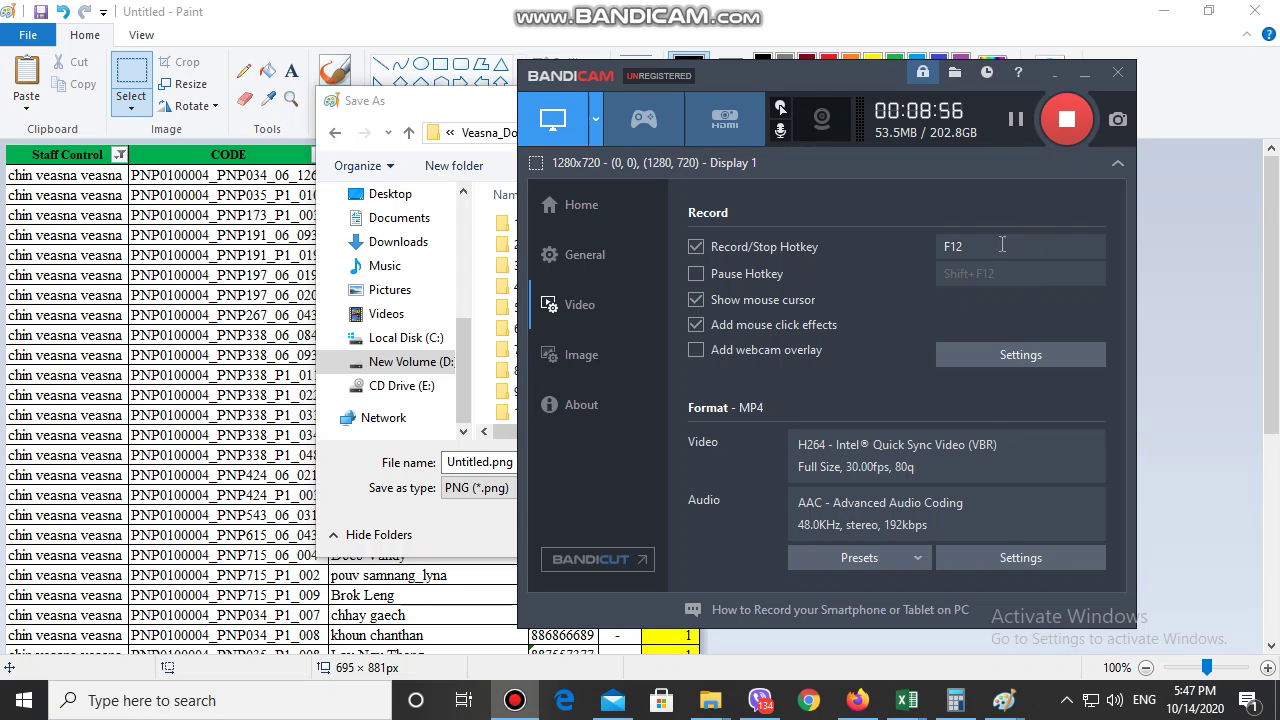
{"action": "left_click", "coordinate": [1083, 74]}
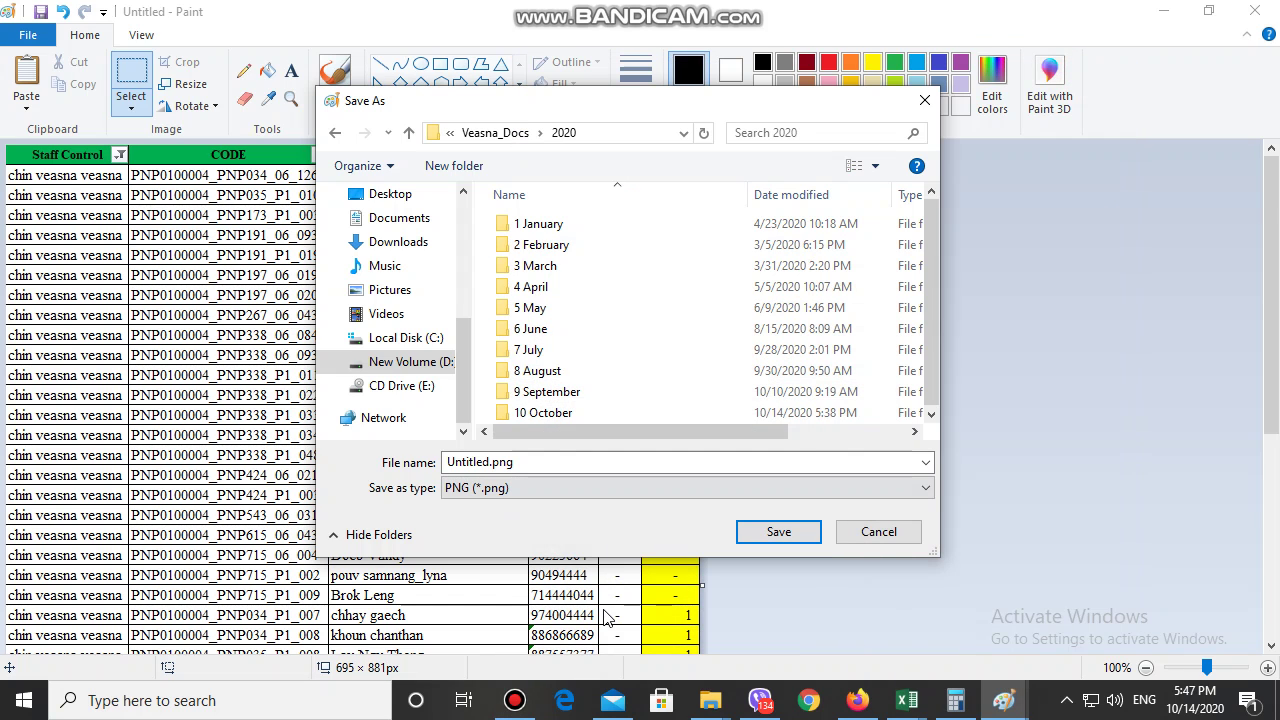
{"action": "double_click", "coordinate": [560, 413]}
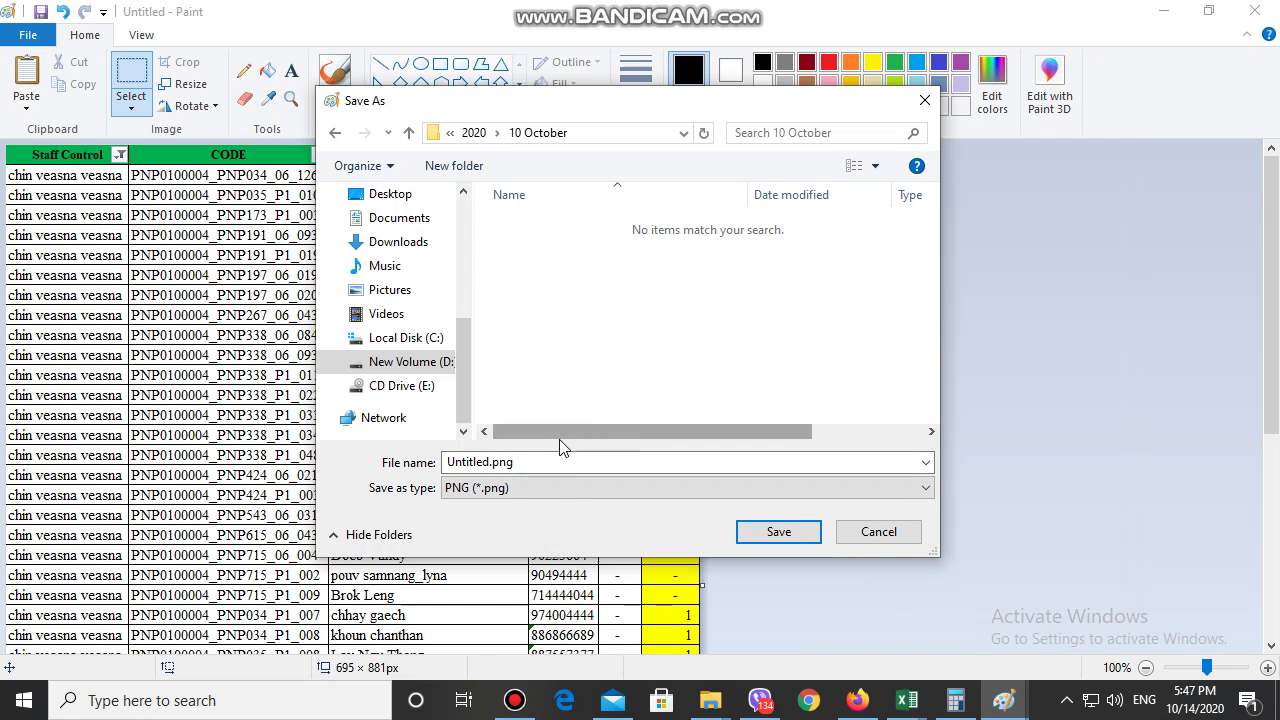
{"action": "left_click", "coordinate": [563, 460]}
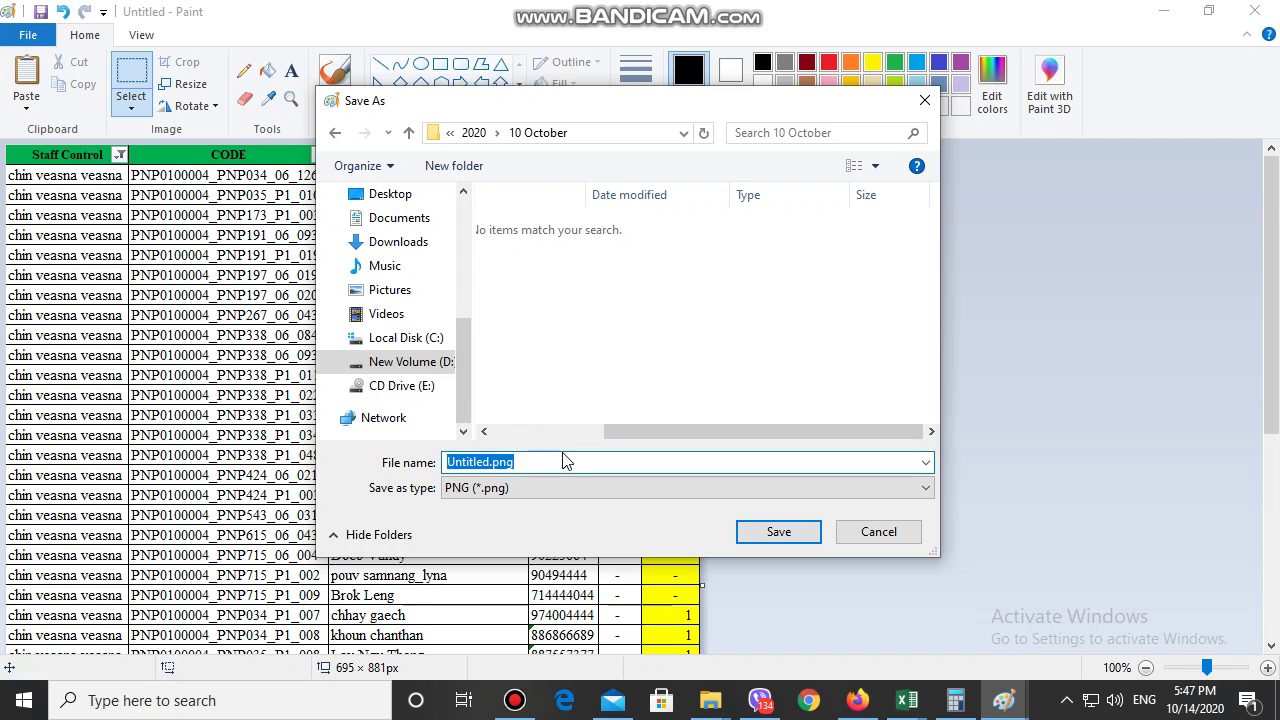
{"action": "key", "text": "BackSpace"}
{"action": "type", "text": "C"}
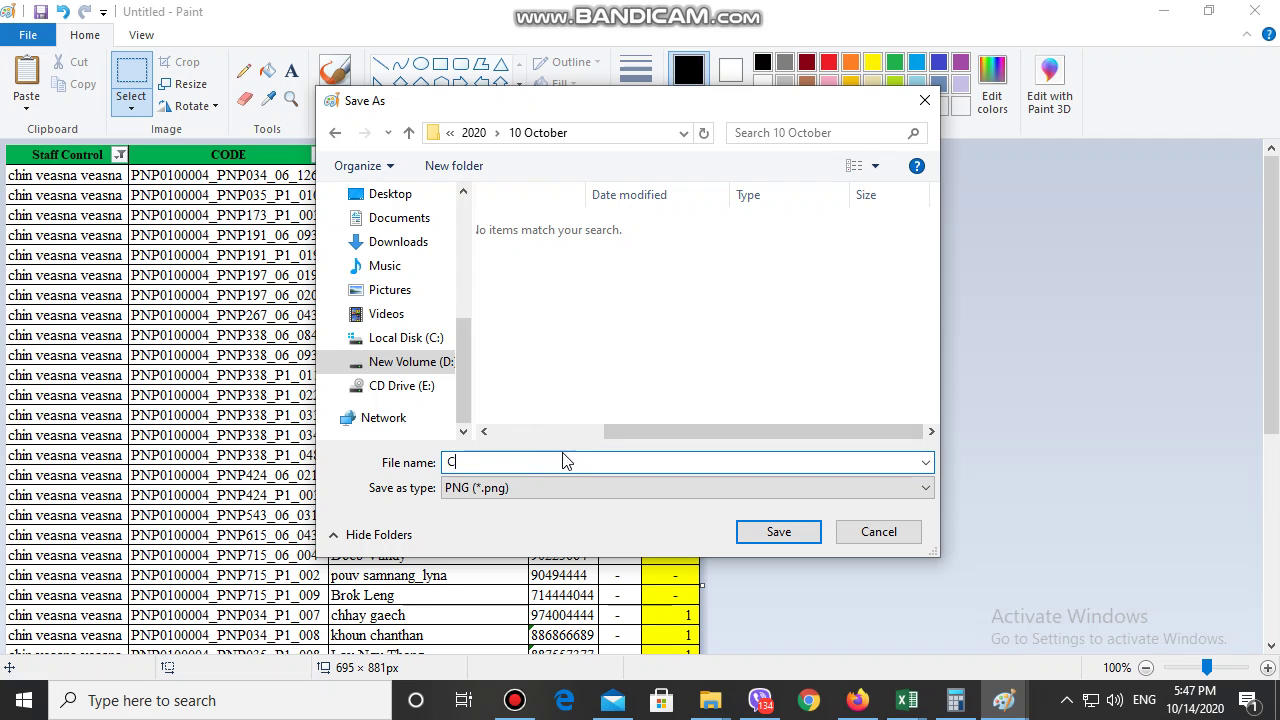
{"action": "type", "text": "ode "}
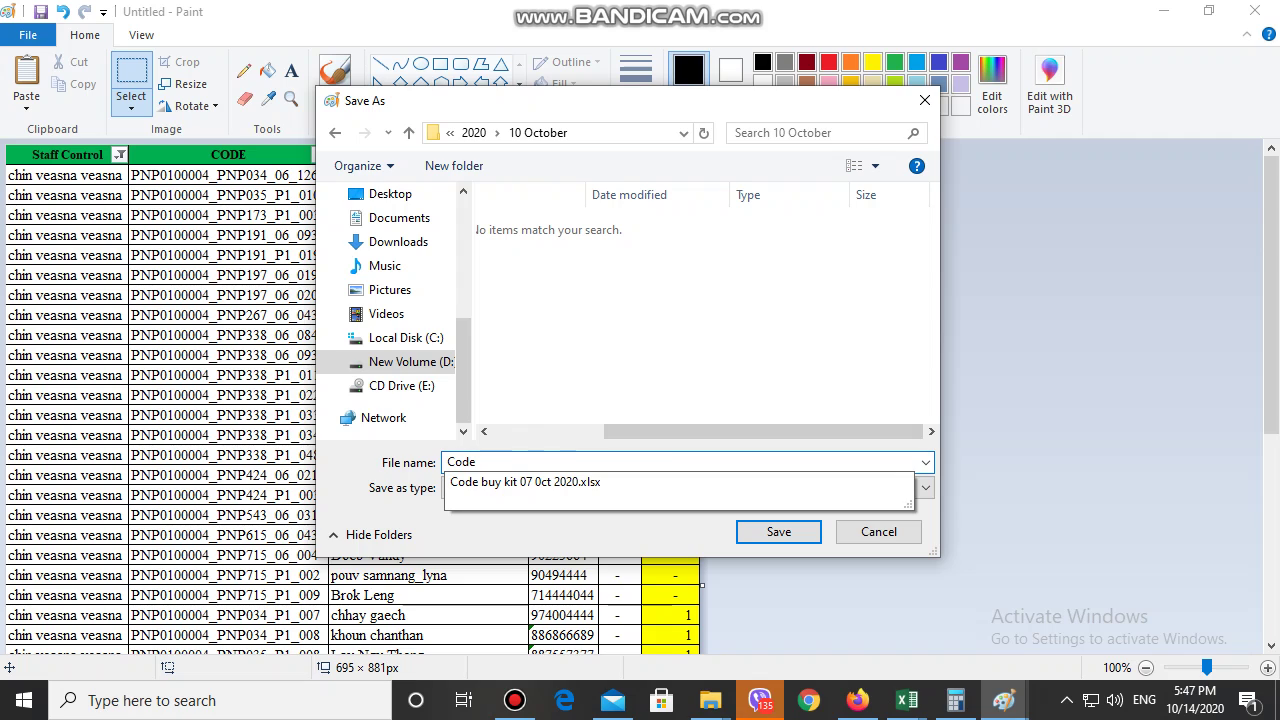
{"action": "type", "text": "buy kit "}
{"action": "type", "text": "14 oct 2020"}
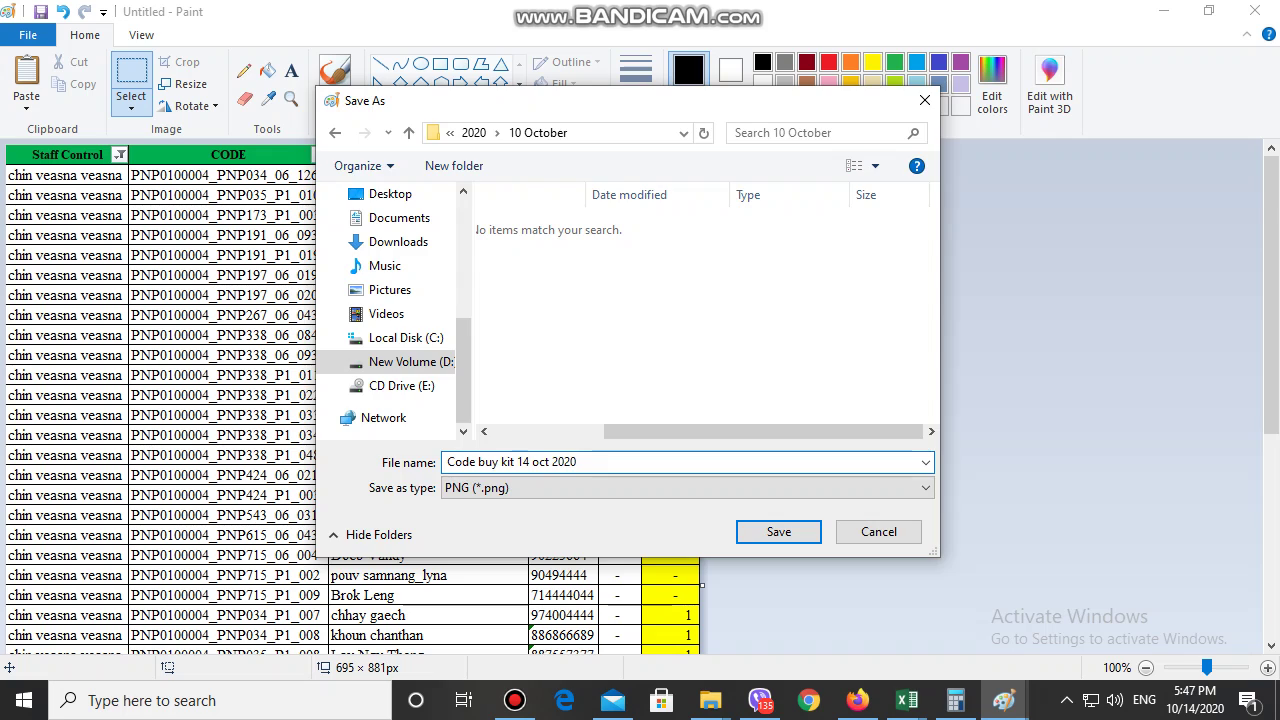
{"action": "key", "text": "Return"}
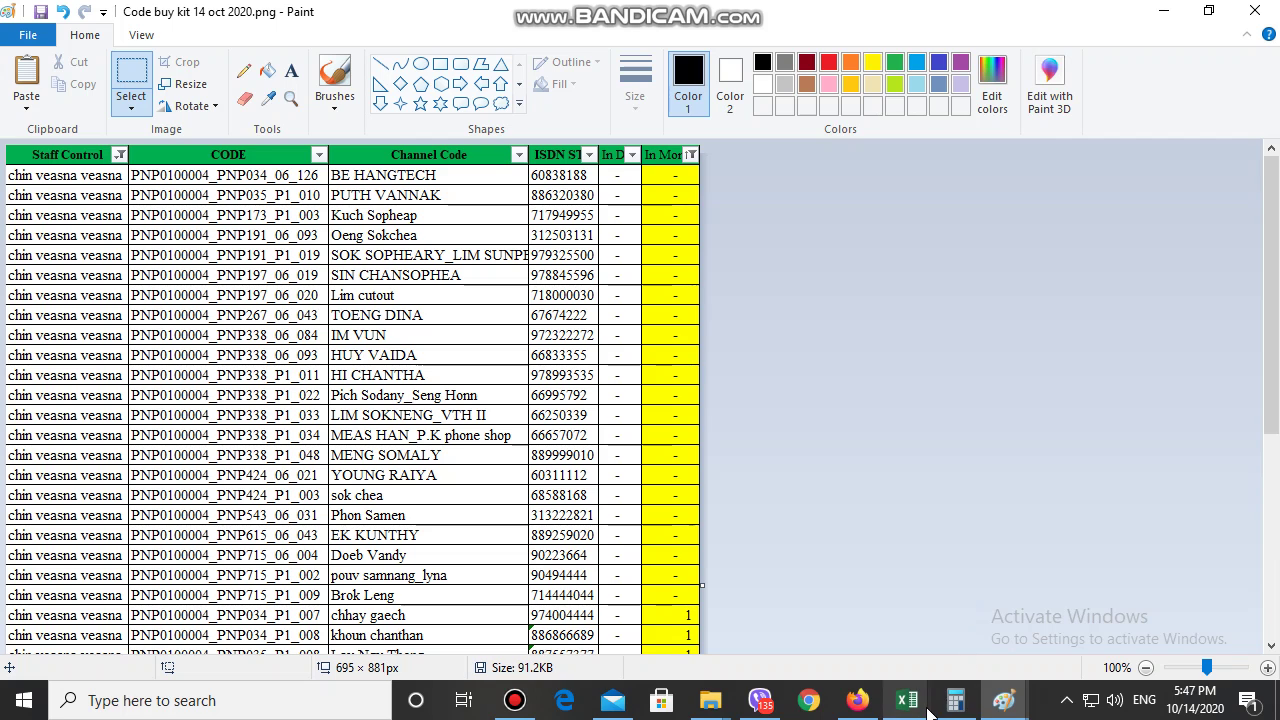
Return to the Excel workbook and cancel the pending copy of the table
{"action": "mouse_move", "coordinate": [907, 700]}
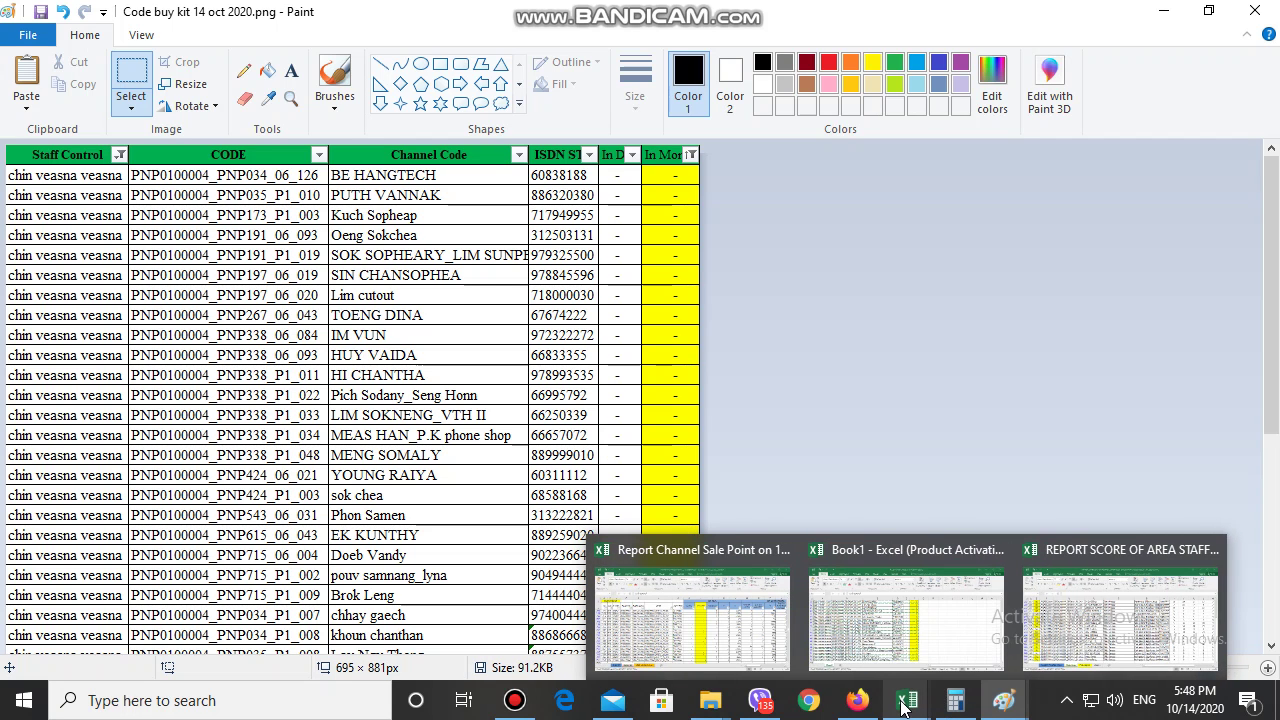
{"action": "mouse_move", "coordinate": [975, 705]}
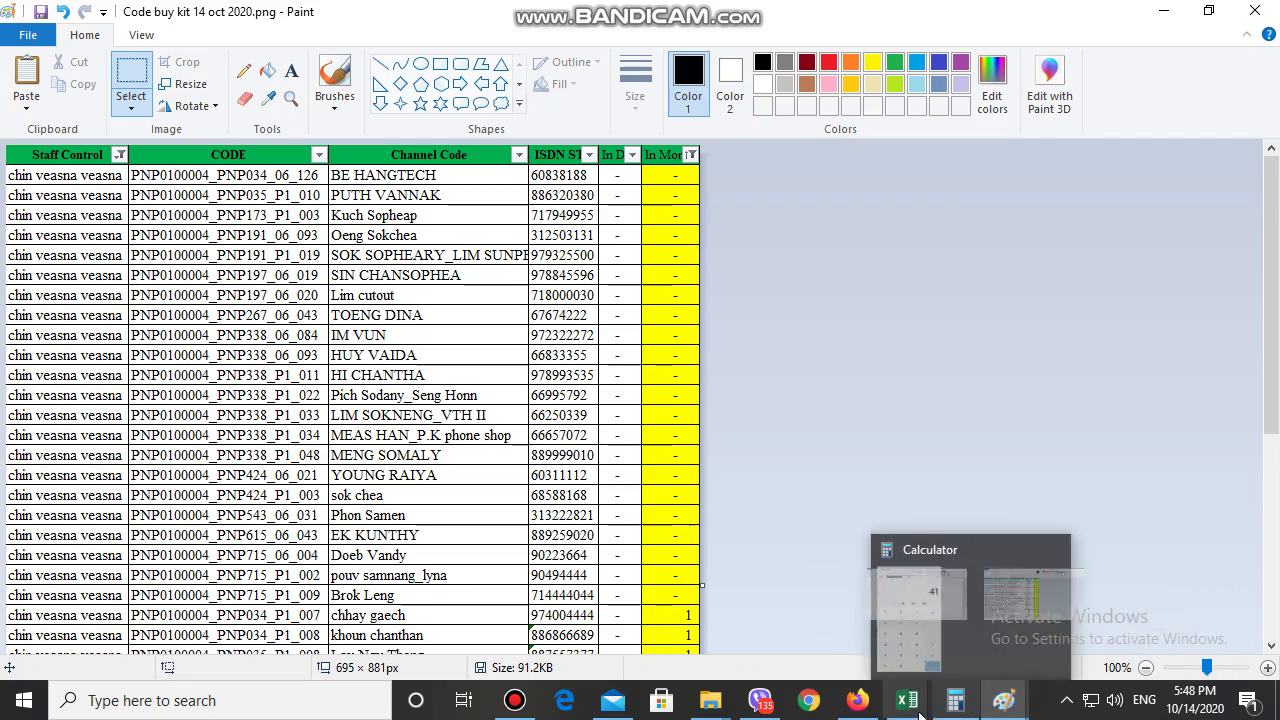
{"action": "left_click", "coordinate": [948, 640]}
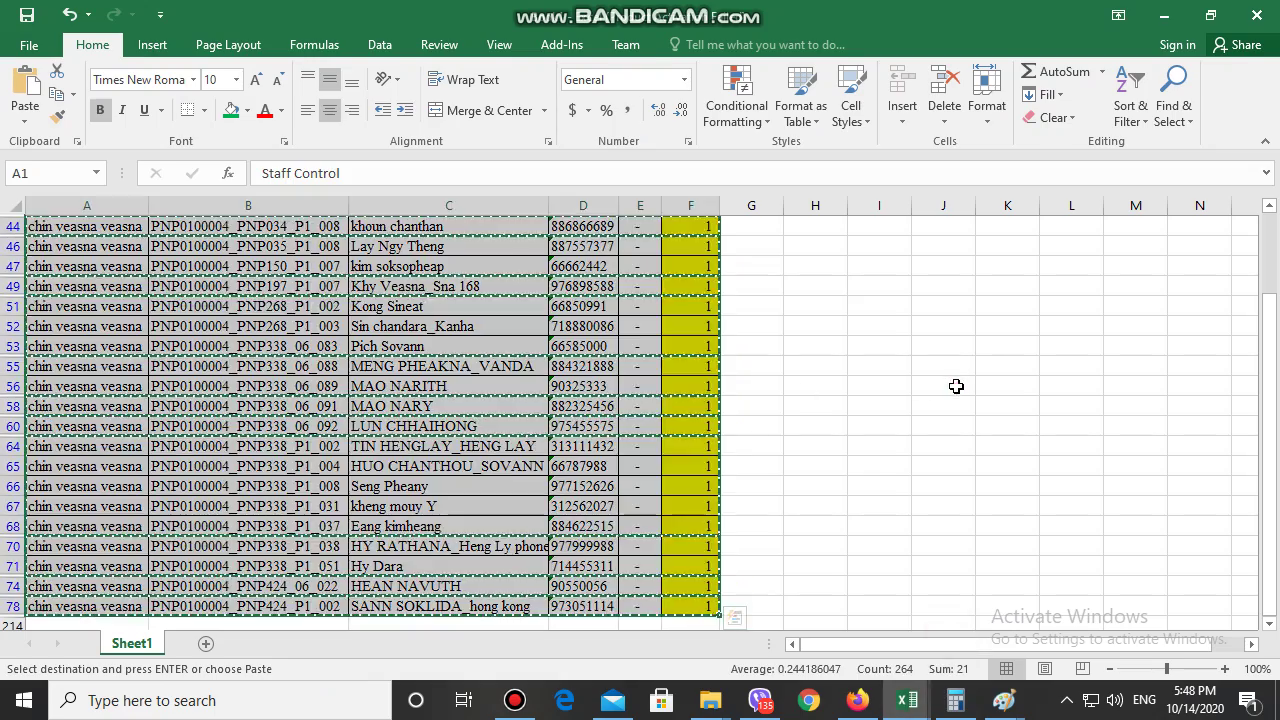
{"action": "key", "text": "Escape"}
{"action": "left_click", "coordinate": [903, 506]}
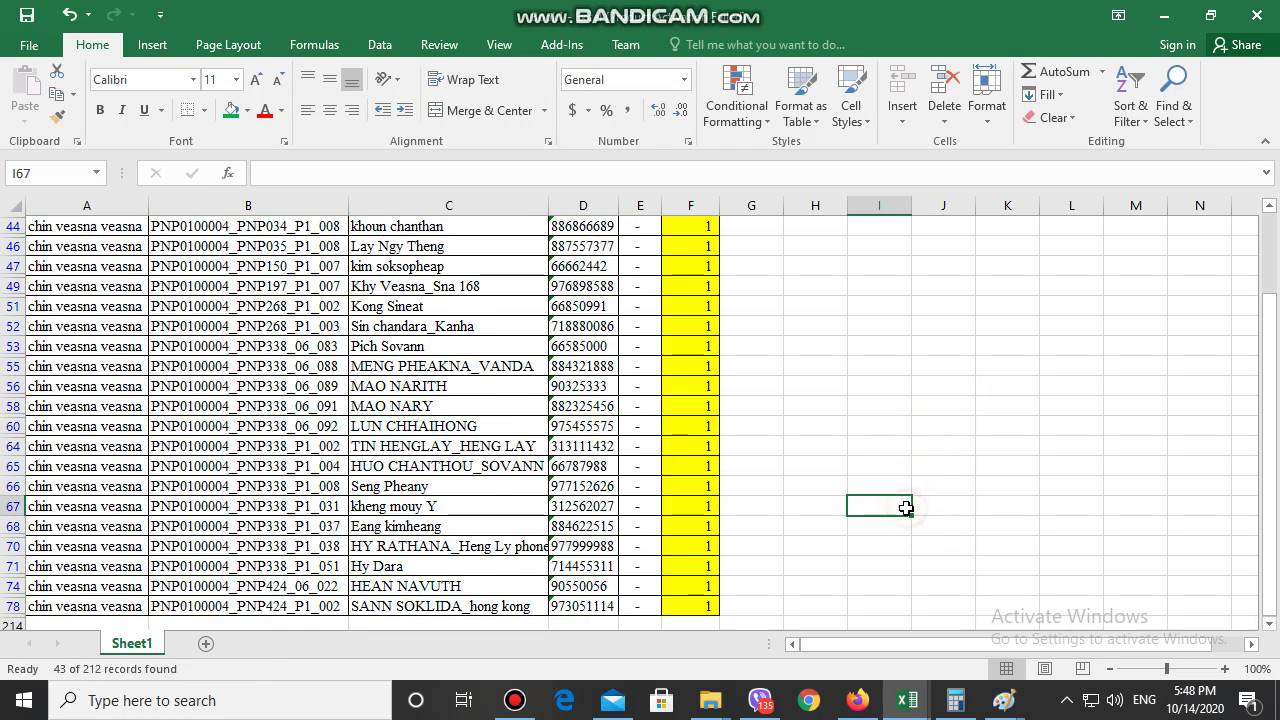
{"action": "scroll", "coordinate": [439, 415], "scroll_direction": "up", "scroll_amount": 8}
{"action": "left_click", "coordinate": [940, 385]}
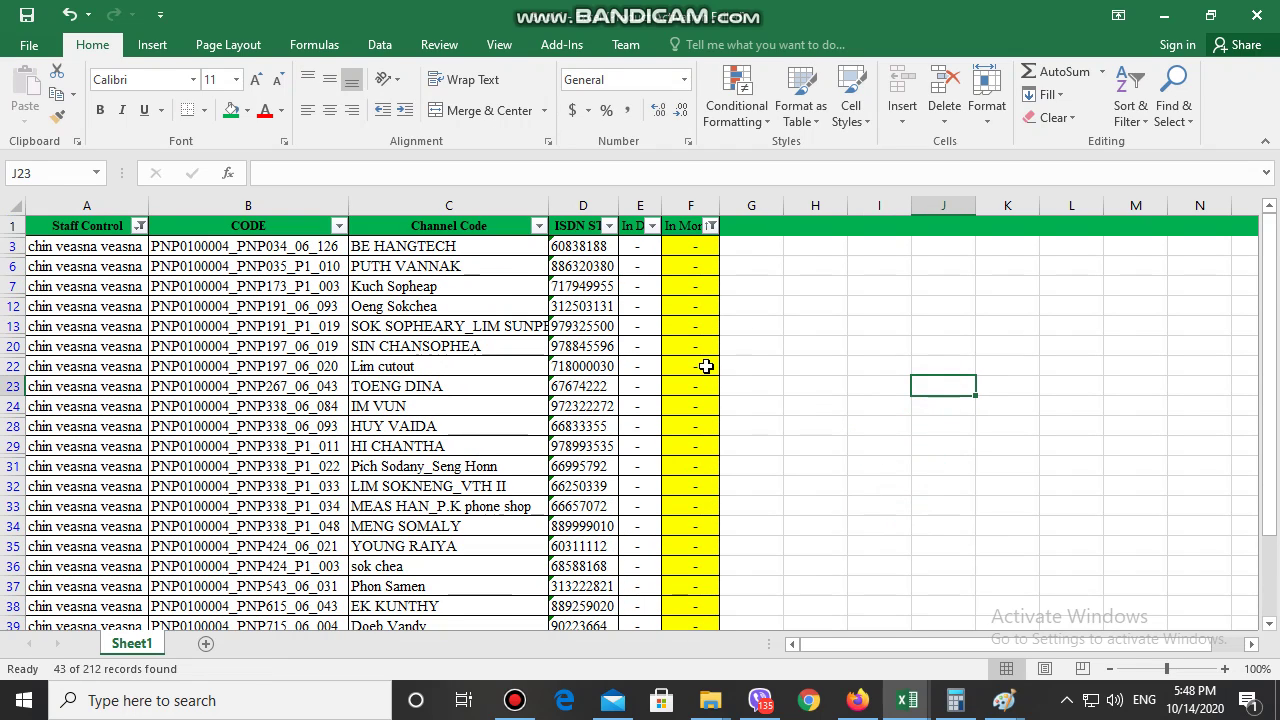
Reselect all In Month values to restore the staff member's 82 of 212 records
{"action": "left_click", "coordinate": [710, 226]}
{"action": "left_click", "coordinate": [782, 422]}
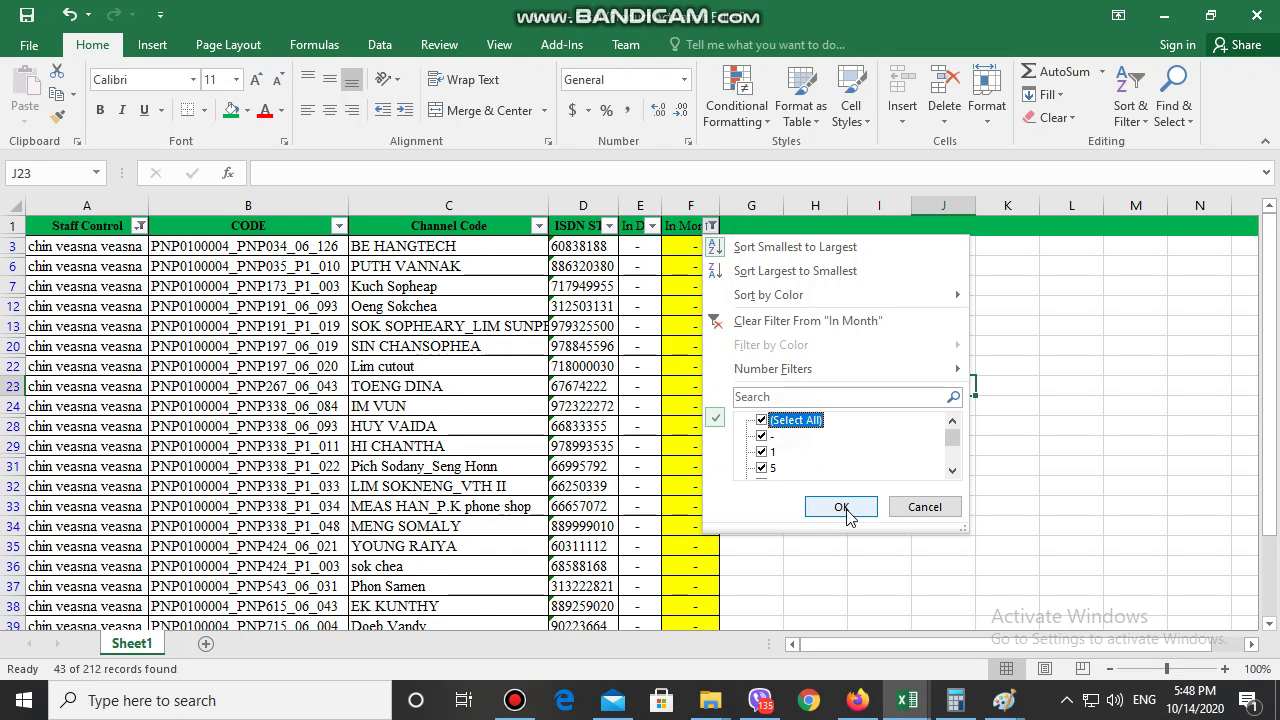
{"action": "left_click", "coordinate": [841, 506]}
{"action": "left_click", "coordinate": [1060, 503]}
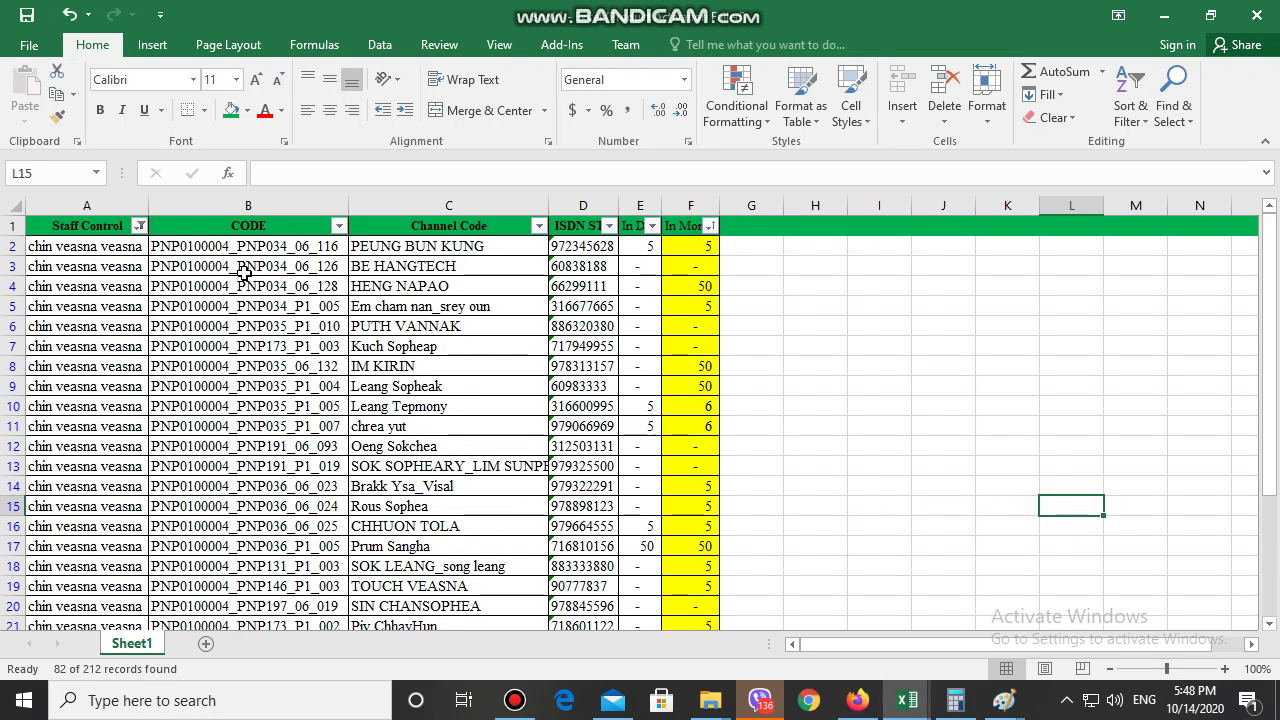
{"action": "left_click", "coordinate": [535, 708]}
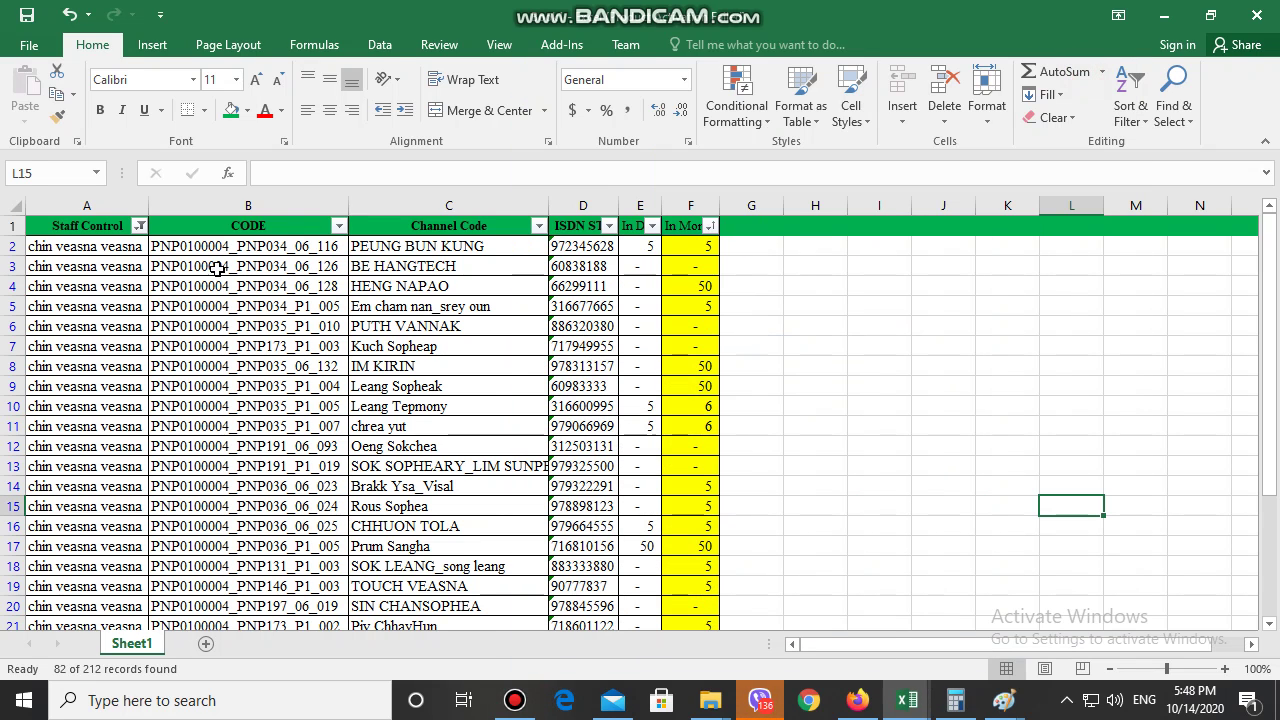
{"action": "left_click", "coordinate": [1084, 73]}
Filter Staff Control to only the next staff member, showing 68 rows
{"action": "left_click", "coordinate": [140, 226]}
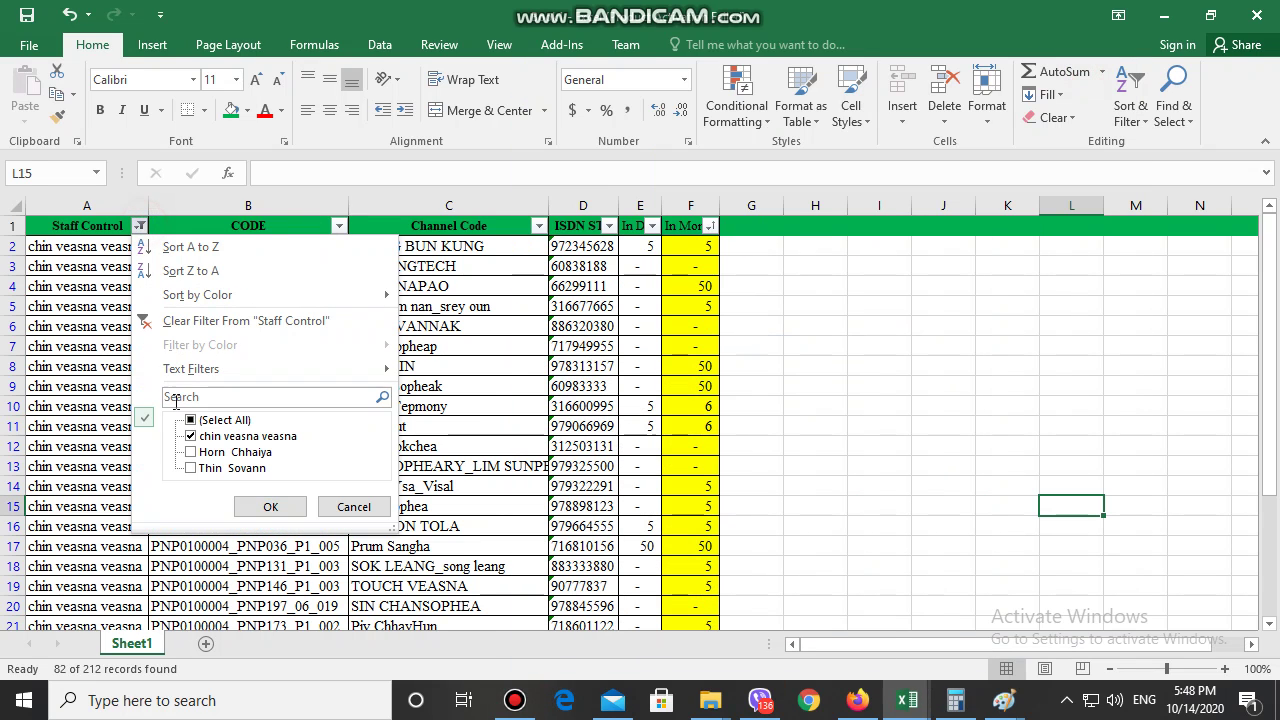
{"action": "left_click", "coordinate": [192, 420]}
{"action": "left_click", "coordinate": [192, 420]}
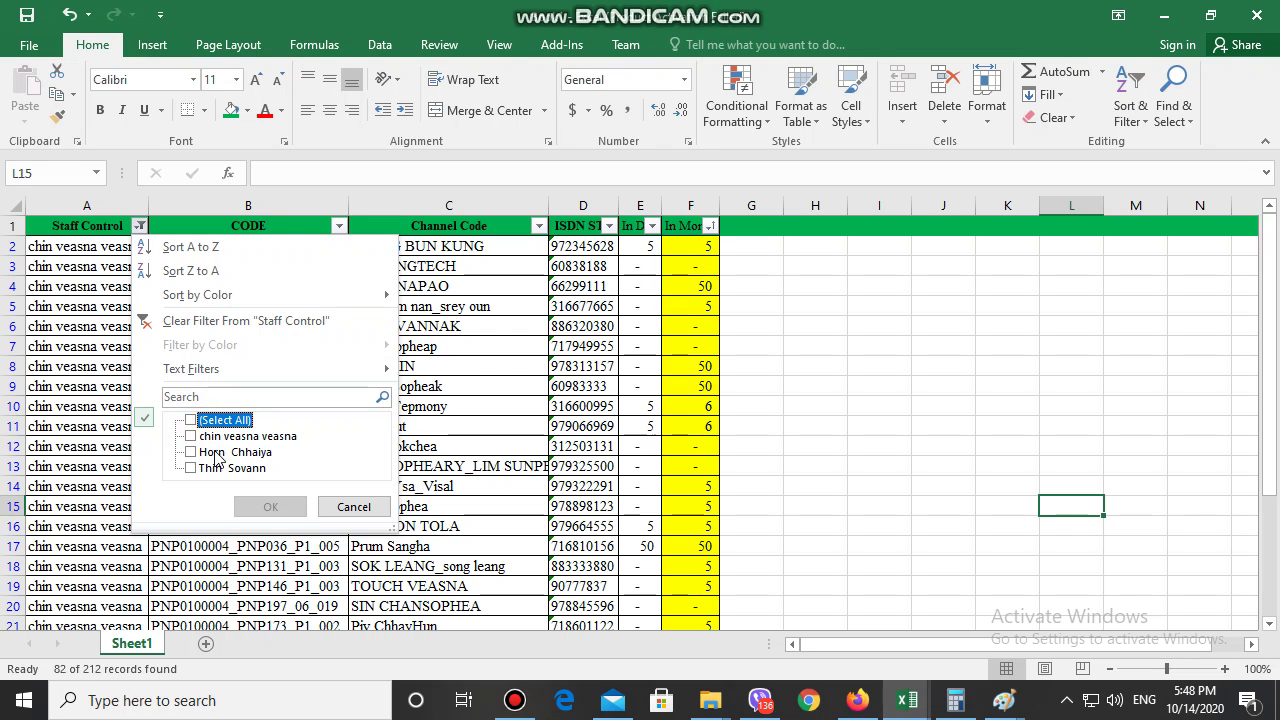
{"action": "left_click", "coordinate": [215, 468]}
{"action": "left_click", "coordinate": [270, 507]}
{"action": "left_click", "coordinate": [880, 386]}
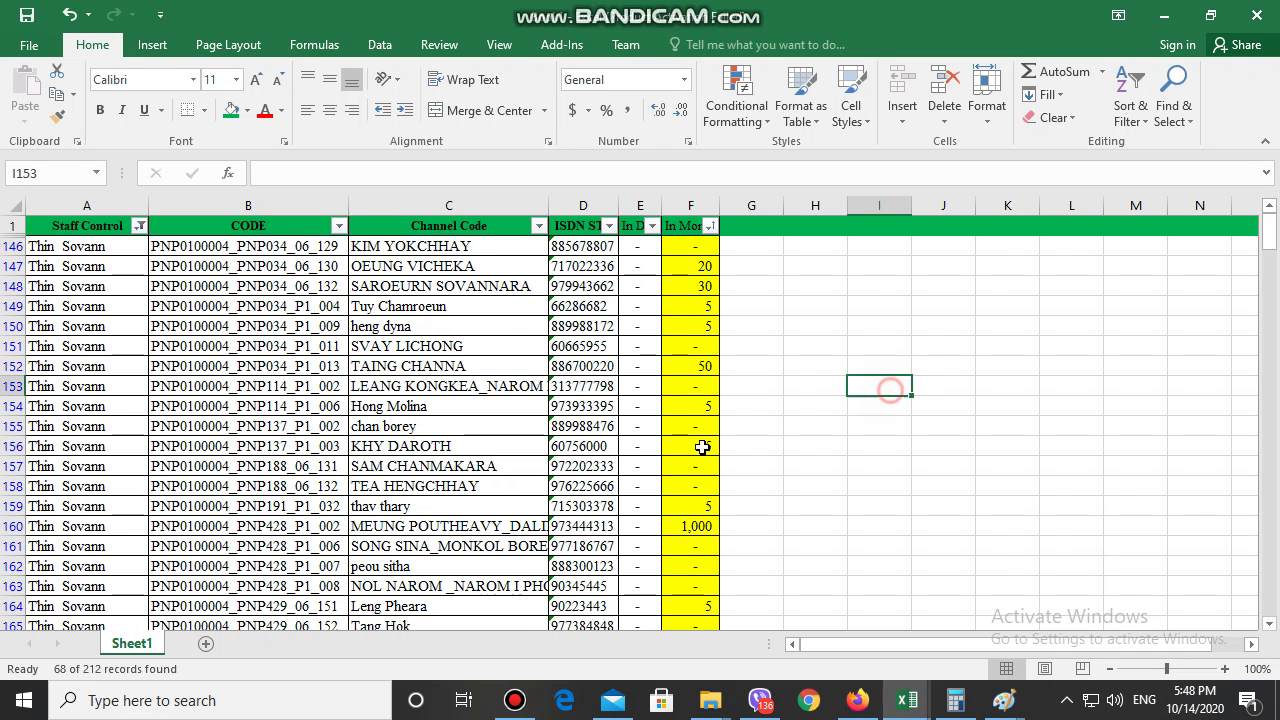
{"action": "left_click", "coordinate": [389, 207]}
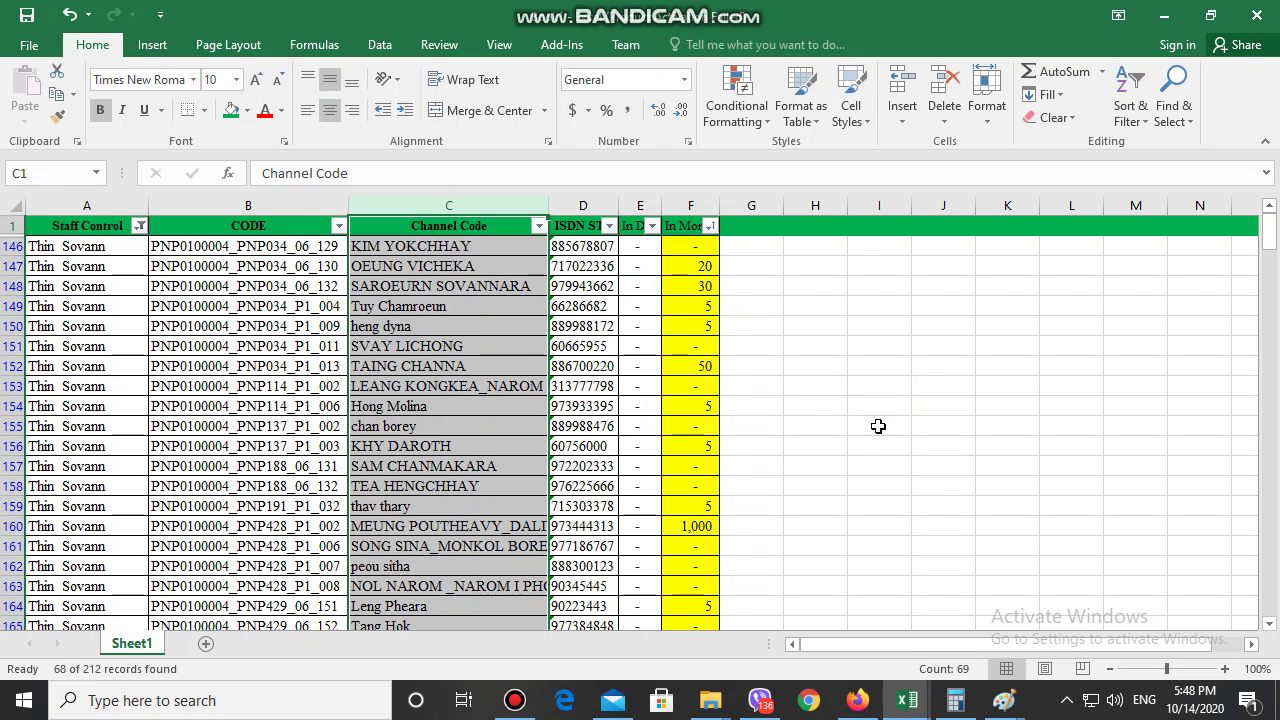
{"action": "left_click", "coordinate": [832, 421]}
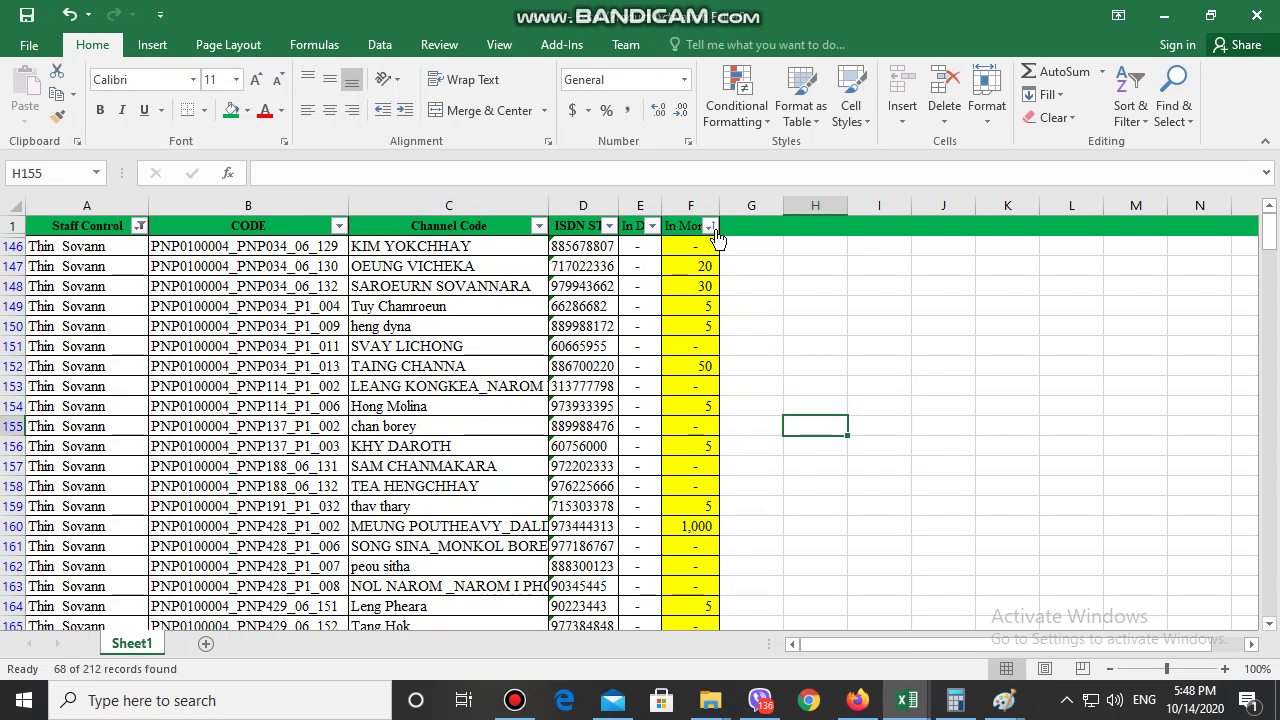
Exclude the "-" entries from the In Month filter, leaving 23 of 212 records
{"action": "left_click", "coordinate": [710, 227]}
{"action": "left_click", "coordinate": [779, 421]}
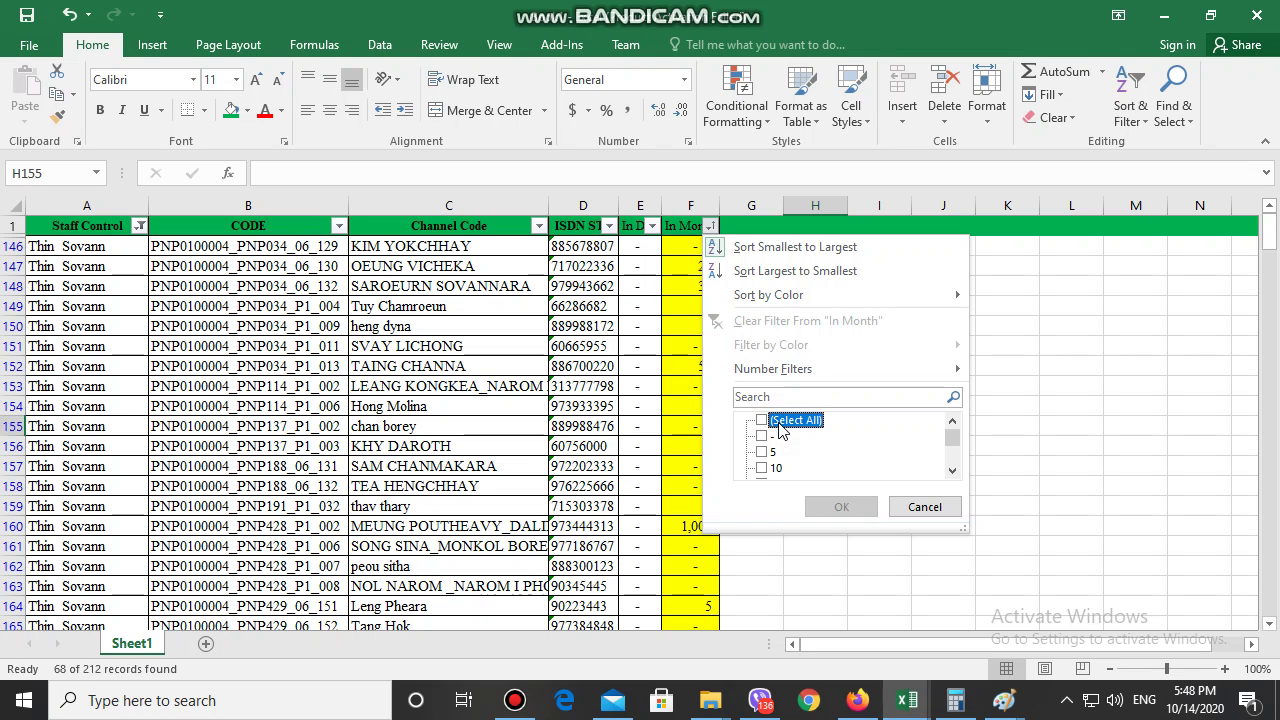
{"action": "left_click", "coordinate": [779, 421]}
{"action": "left_click", "coordinate": [761, 436]}
{"action": "left_click", "coordinate": [841, 506]}
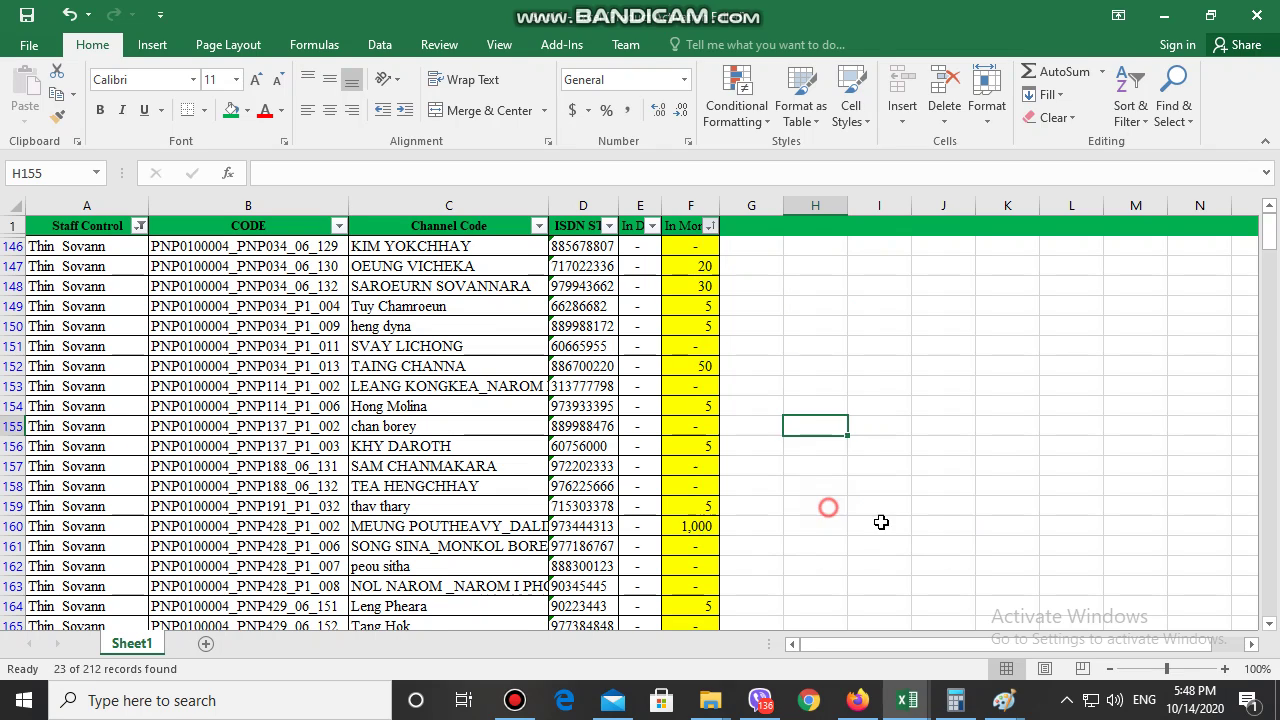